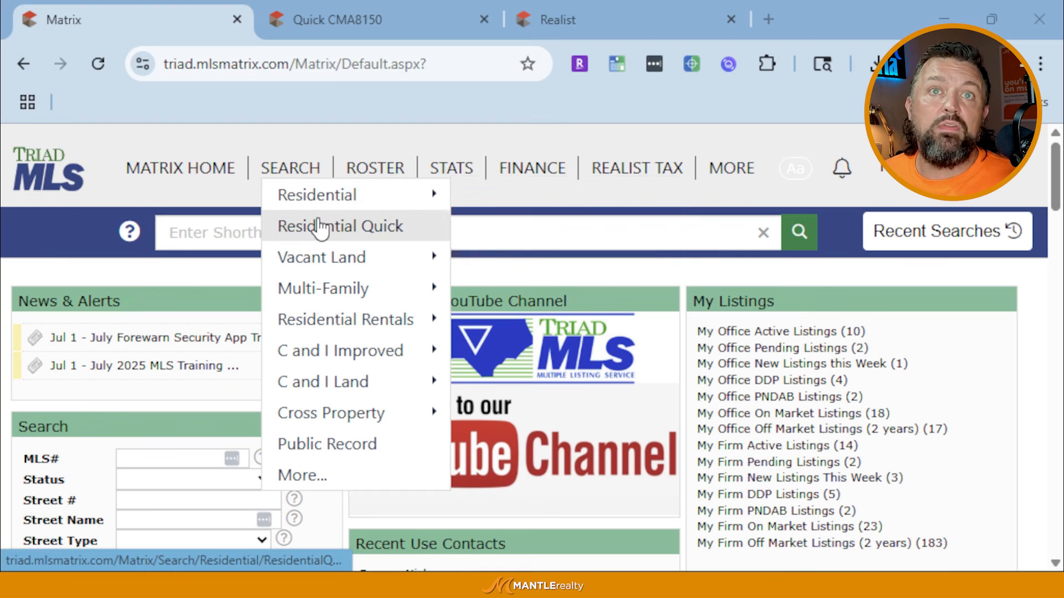
# Open the Residential Quick search form from the Search menu
pyautogui.moveTo(318, 296)
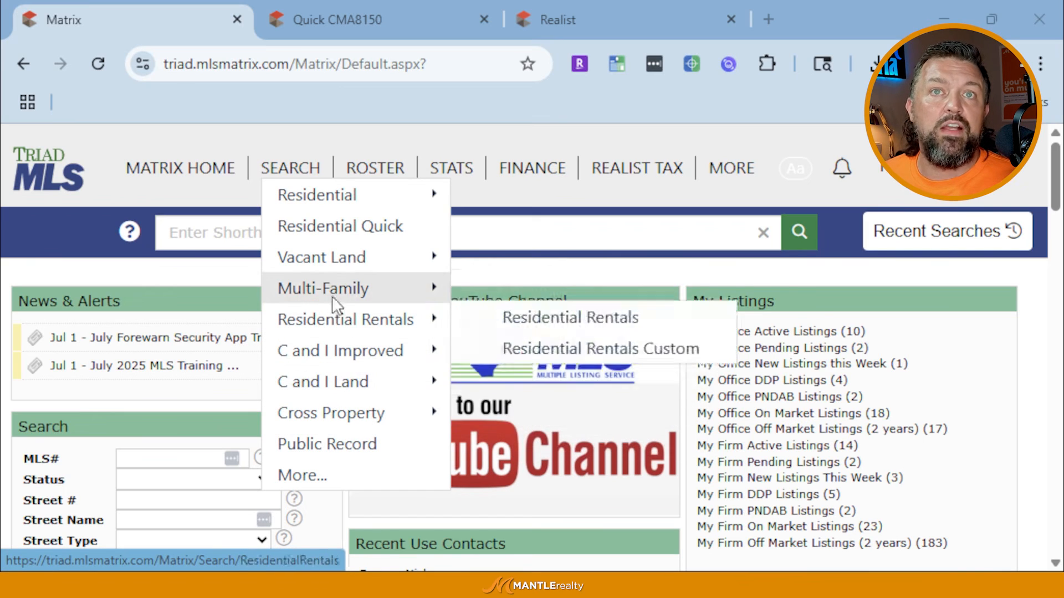
pyautogui.click(330, 227)
pyautogui.moveTo(298, 178)
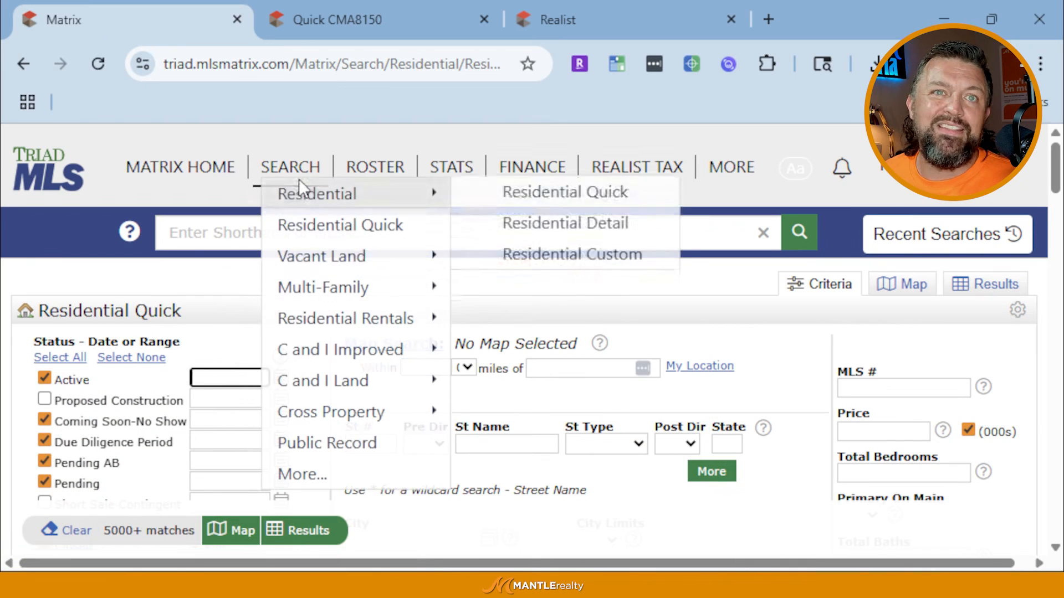
pyautogui.scroll(-2, 88, 380)
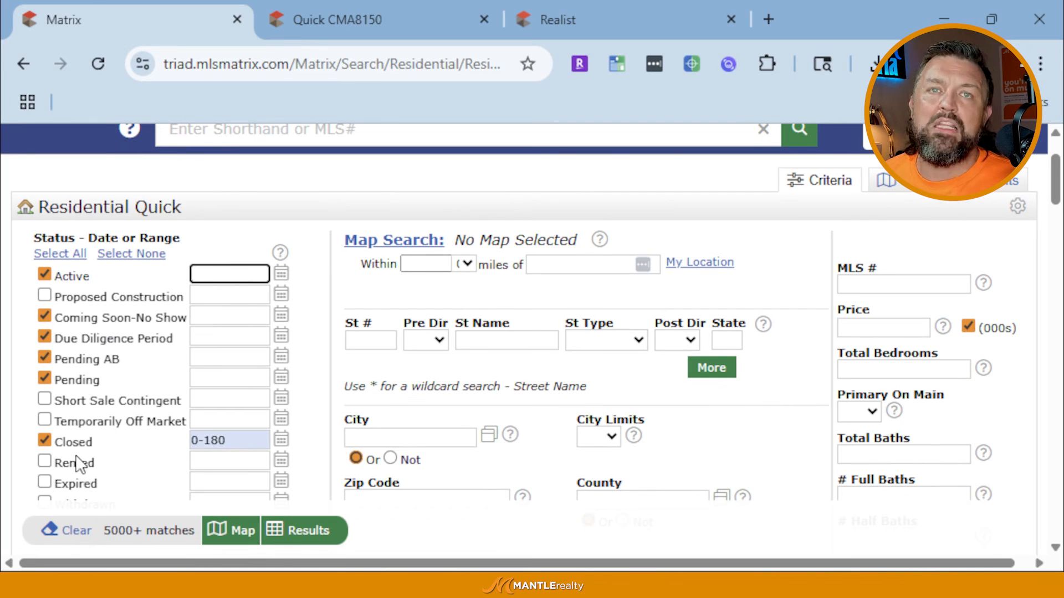
# Uncheck the Closed status and review the criteria form down to Additional Fields
pyautogui.click(46, 443)
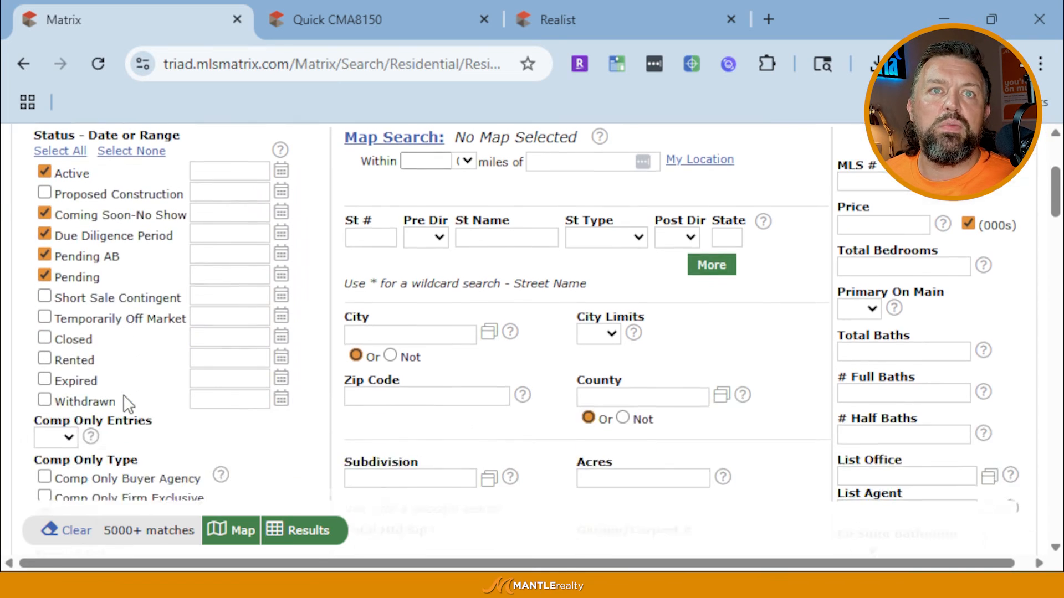
pyautogui.scroll(-2, 126, 407)
pyautogui.scroll(4, 443, 288)
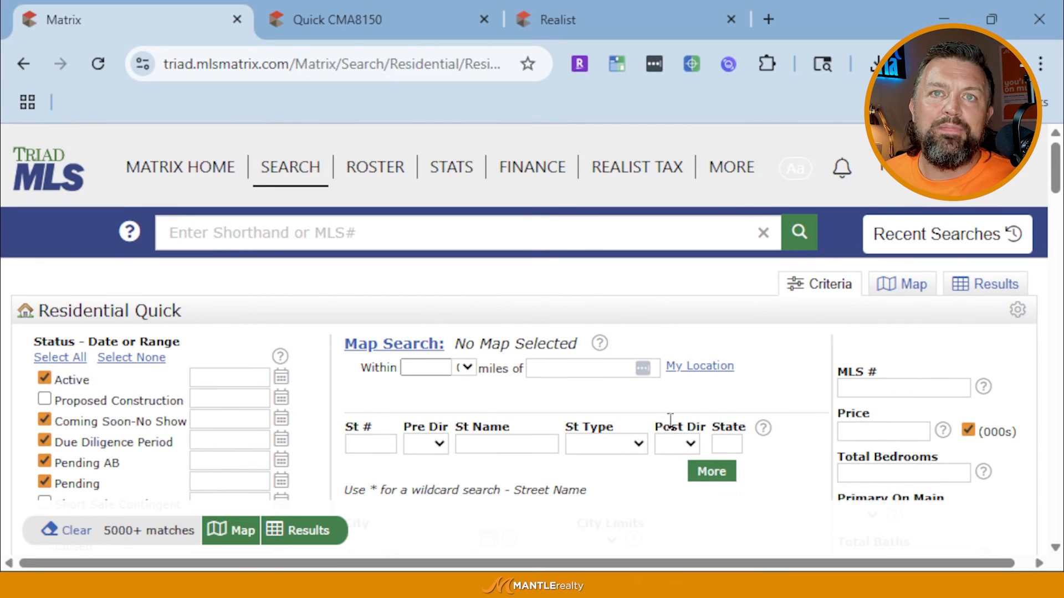
pyautogui.scroll(-4, 490, 385)
pyautogui.scroll(-8, 490, 385)
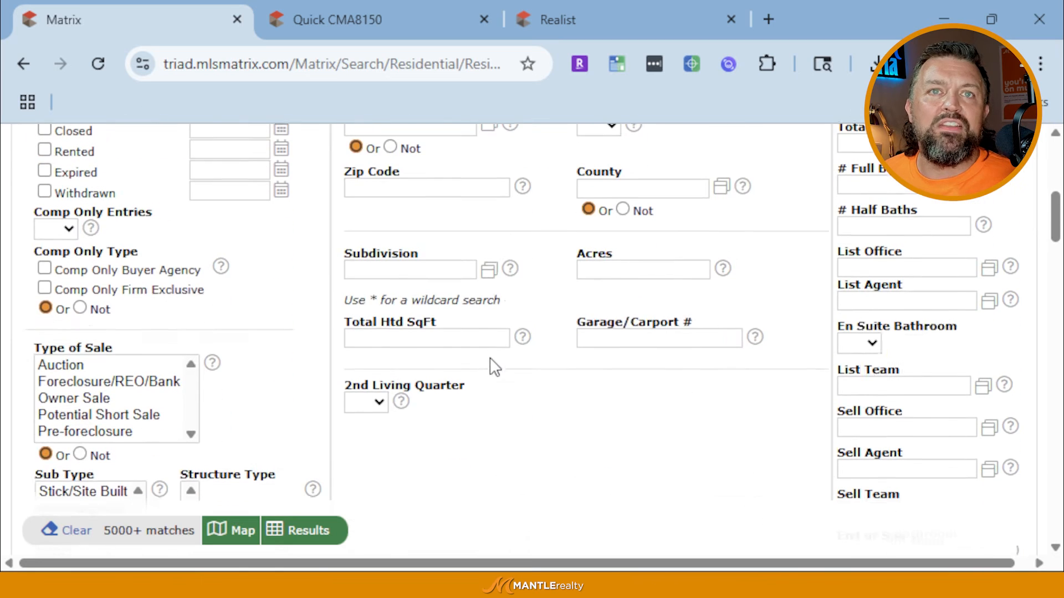
pyautogui.scroll(-15, 463, 335)
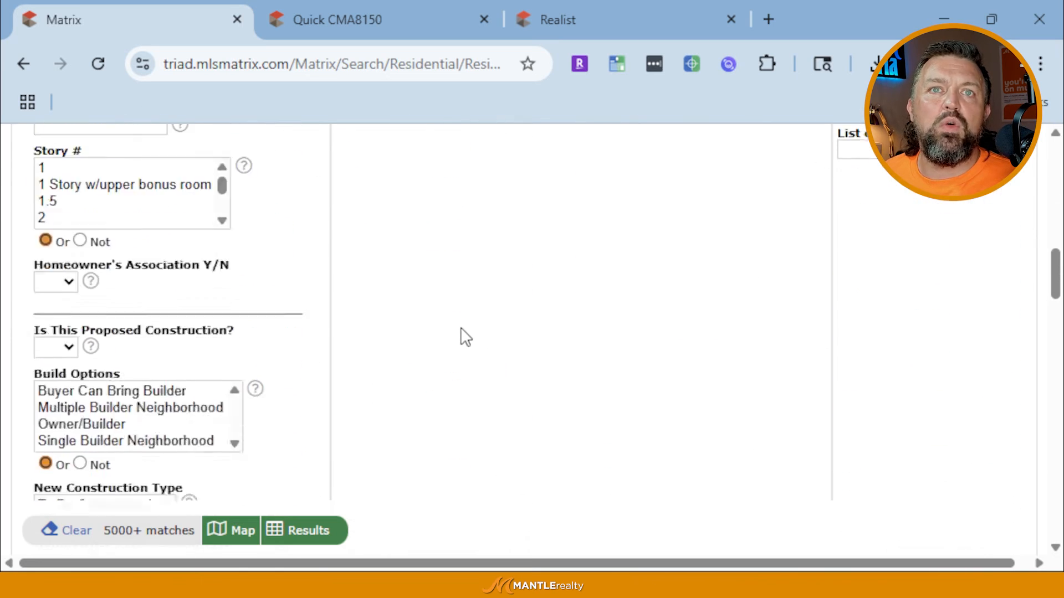
pyautogui.scroll(1, 199, 227)
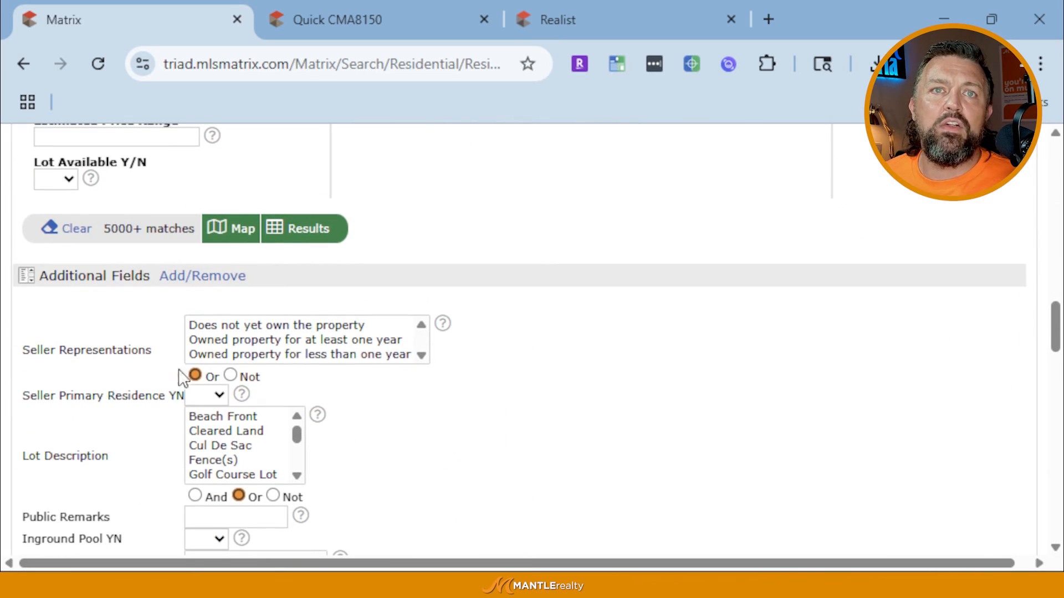
pyautogui.scroll(-3, 280, 466)
pyautogui.scroll(2, 76, 312)
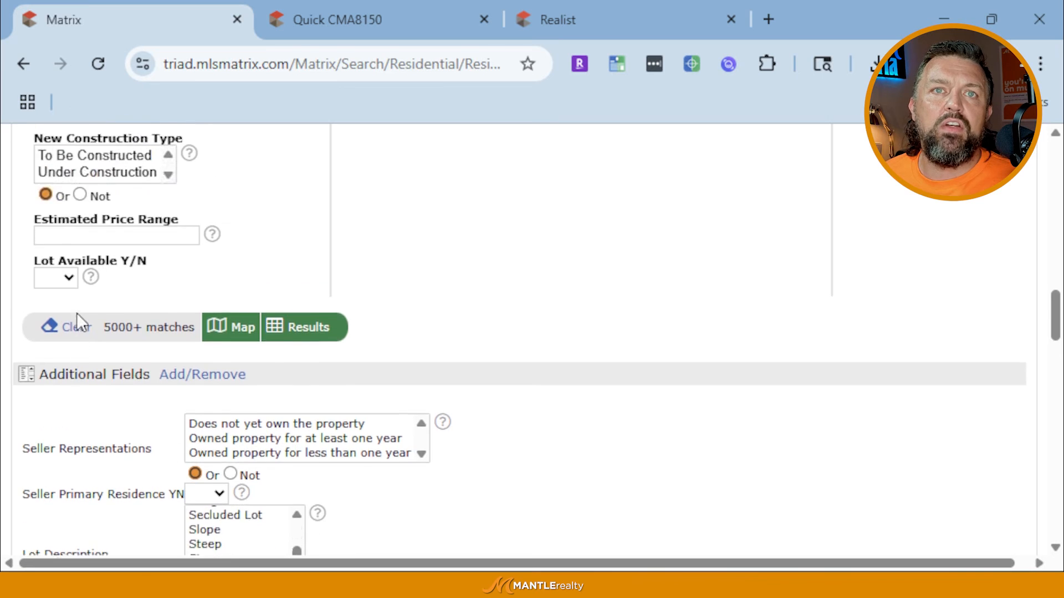
pyautogui.scroll(-10, 76, 312)
pyautogui.scroll(-10, 77, 314)
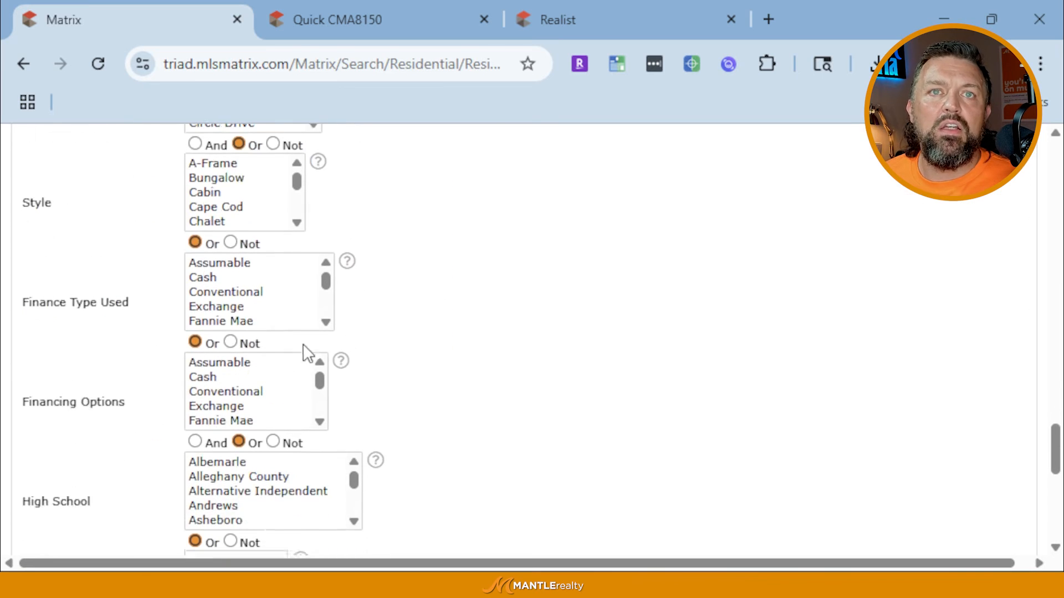
pyautogui.scroll(-5, 477, 413)
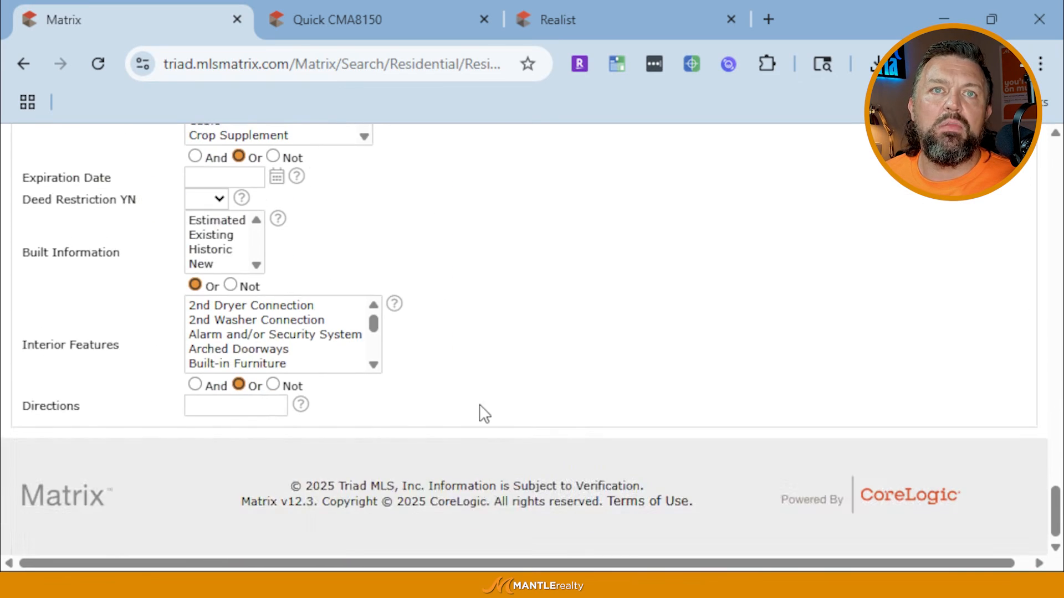
pyautogui.scroll(15, 482, 413)
pyautogui.scroll(6, 482, 413)
pyautogui.scroll(-4, 245, 363)
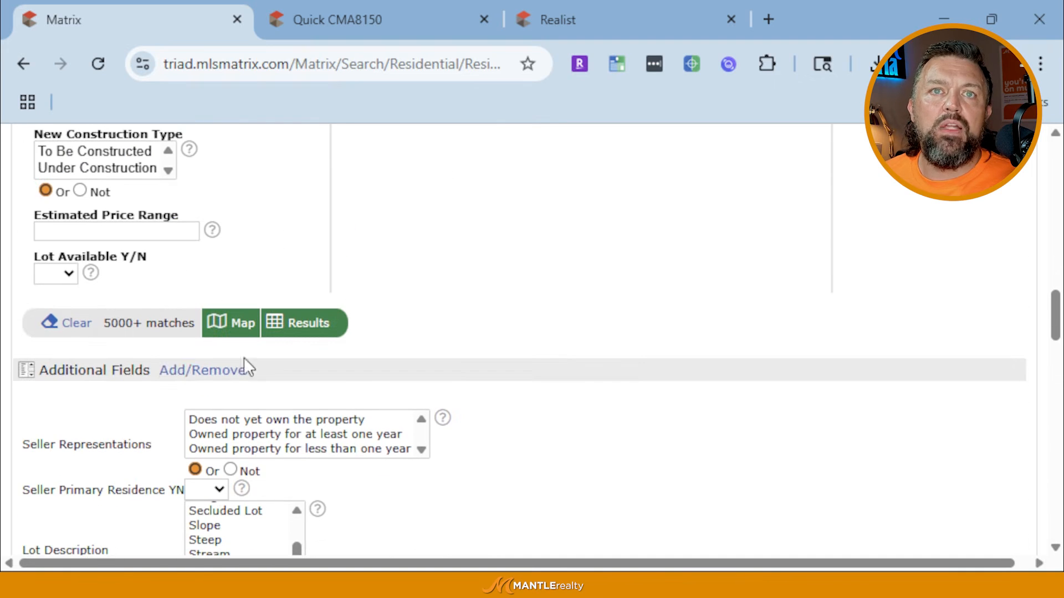
# Open the Add/Remove field editor and select Directions in Selected Fields
pyautogui.click(217, 375)
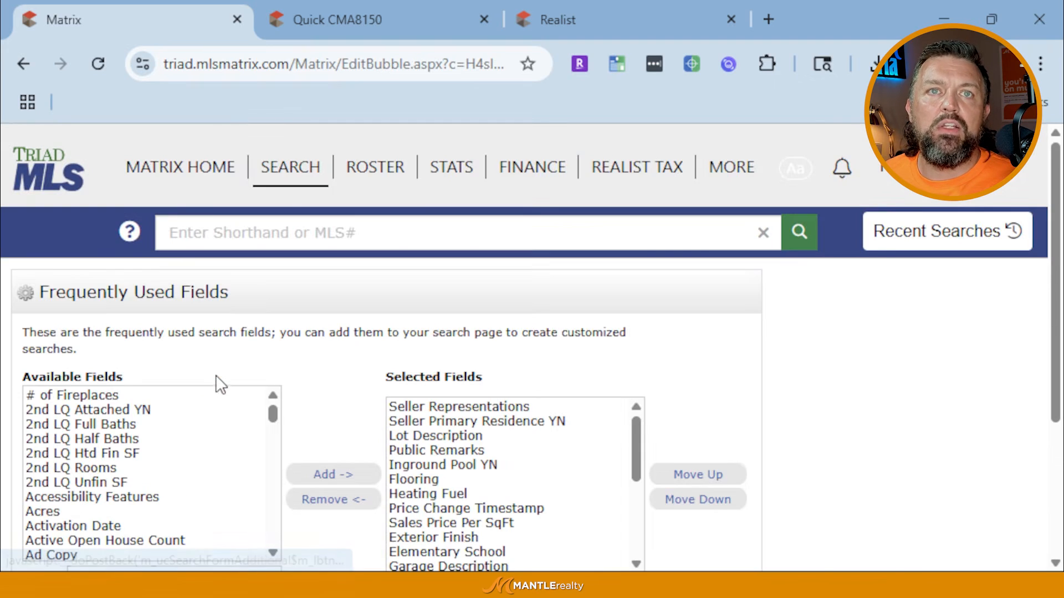
pyautogui.scroll(-10, 171, 443)
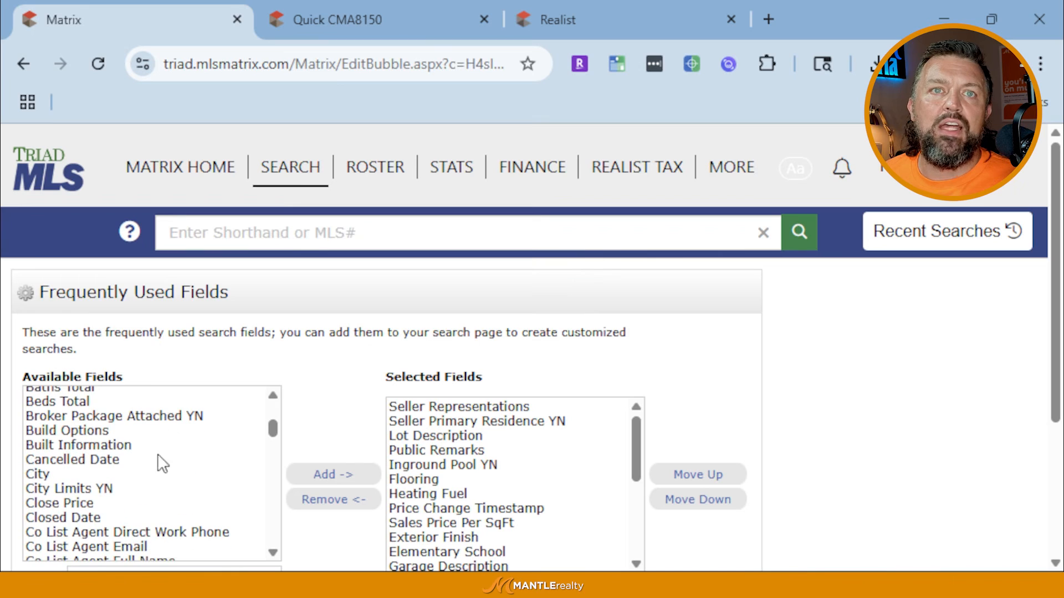
pyautogui.scroll(-4, 493, 494)
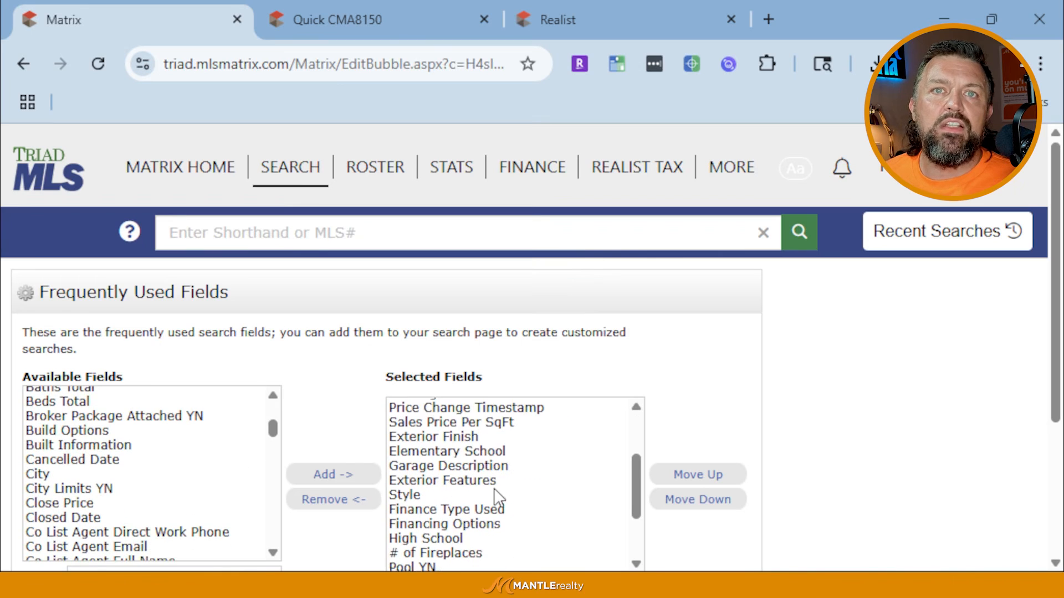
pyautogui.scroll(-4, 803, 451)
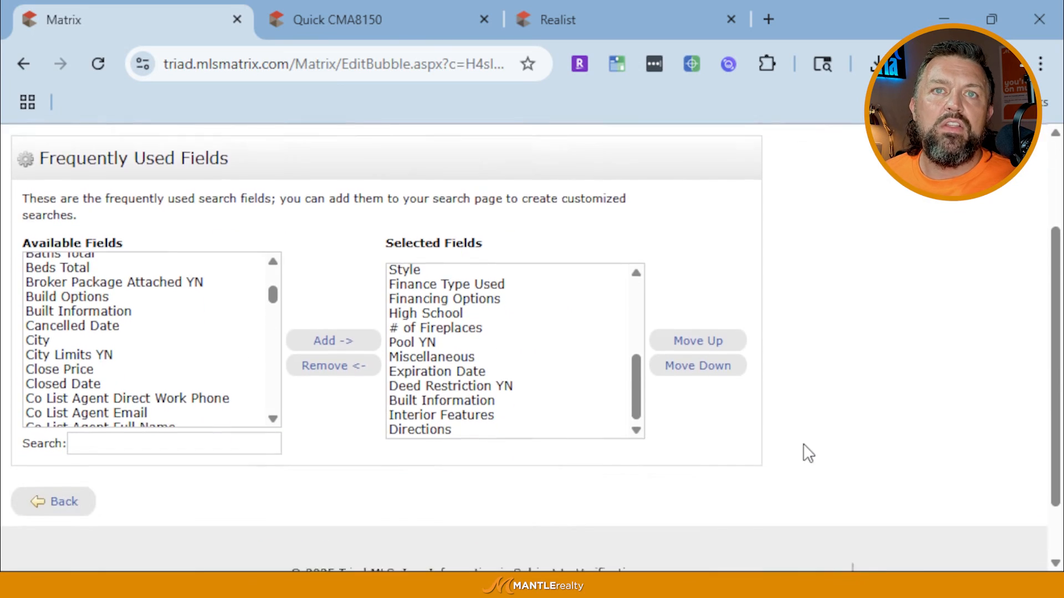
pyautogui.scroll(3, 427, 362)
pyautogui.scroll(1, 430, 368)
pyautogui.scroll(-3, 527, 292)
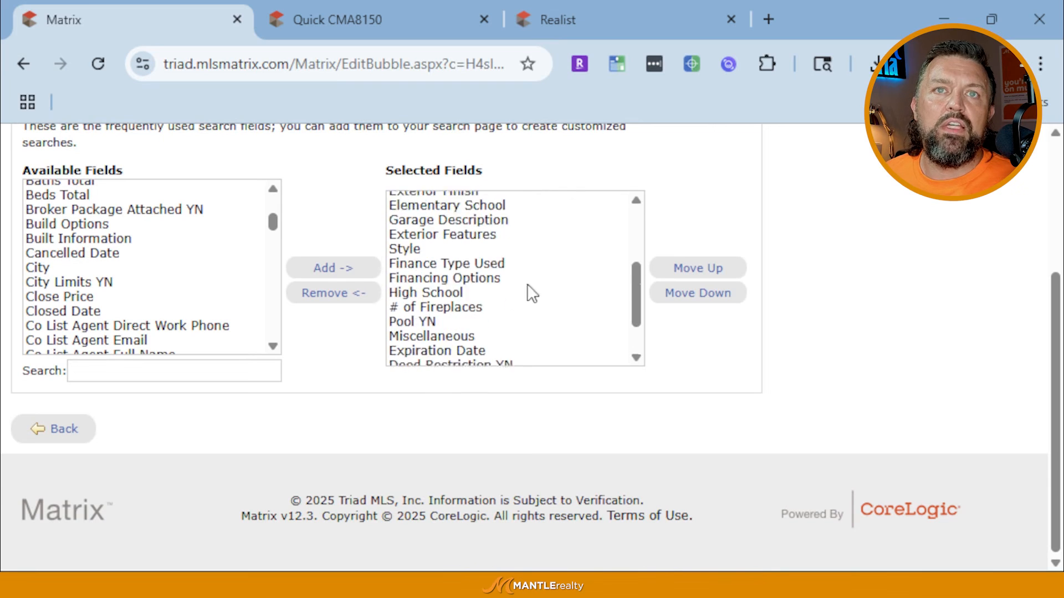
pyautogui.click(420, 361)
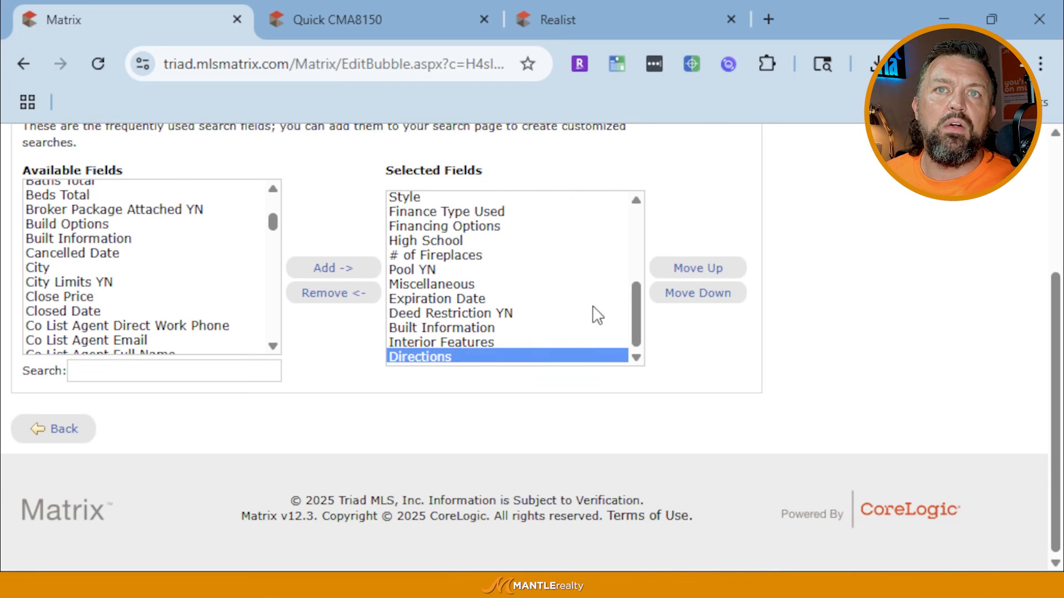
pyautogui.click(684, 294)
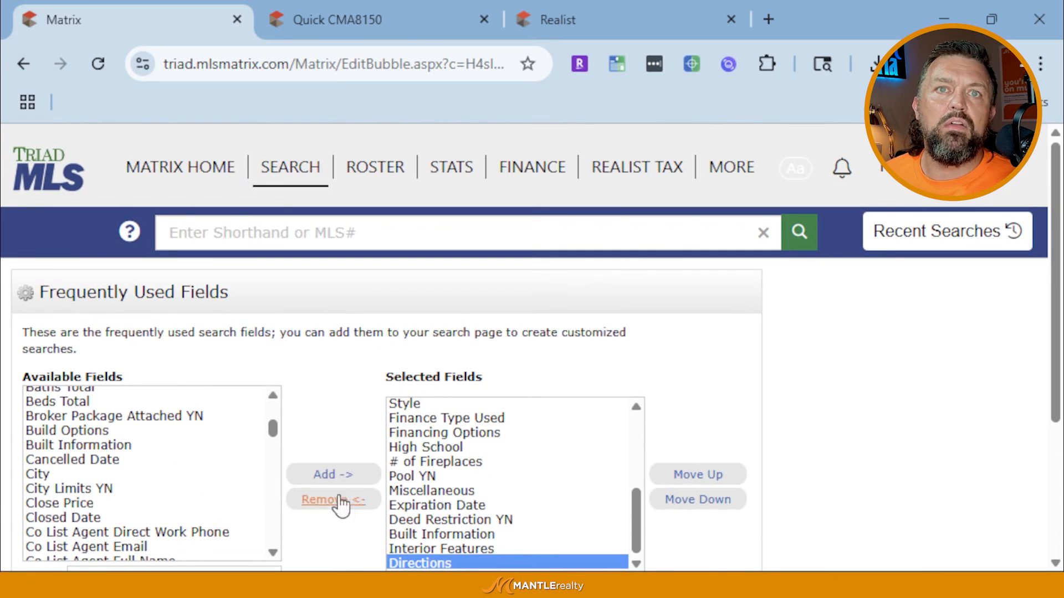
# Remove Directions from the frequently used fields and go back to the search form
pyautogui.click(341, 501)
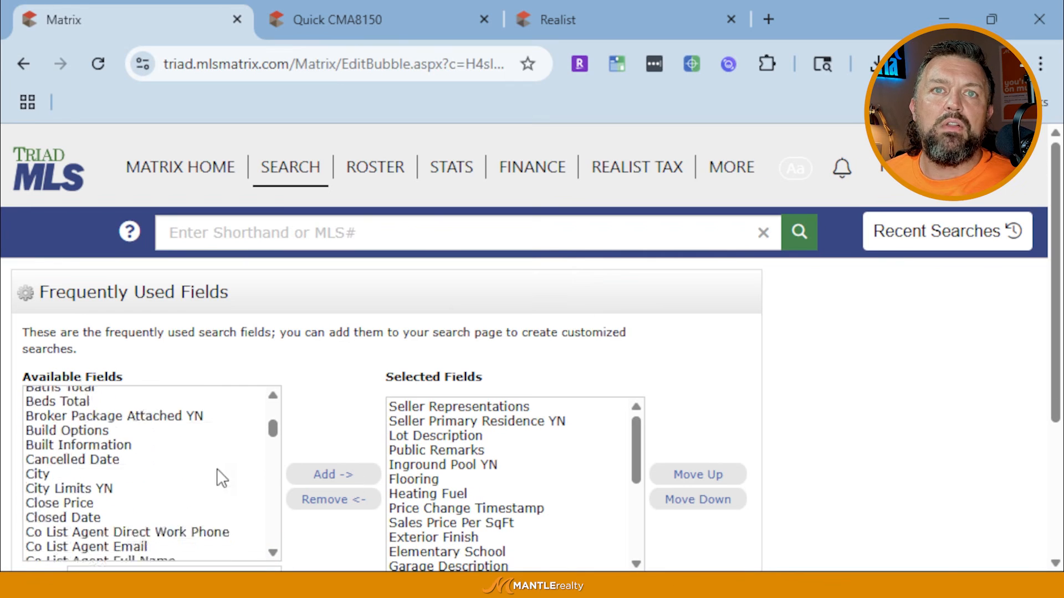
pyautogui.scroll(-10, 217, 471)
pyautogui.scroll(-3, 532, 483)
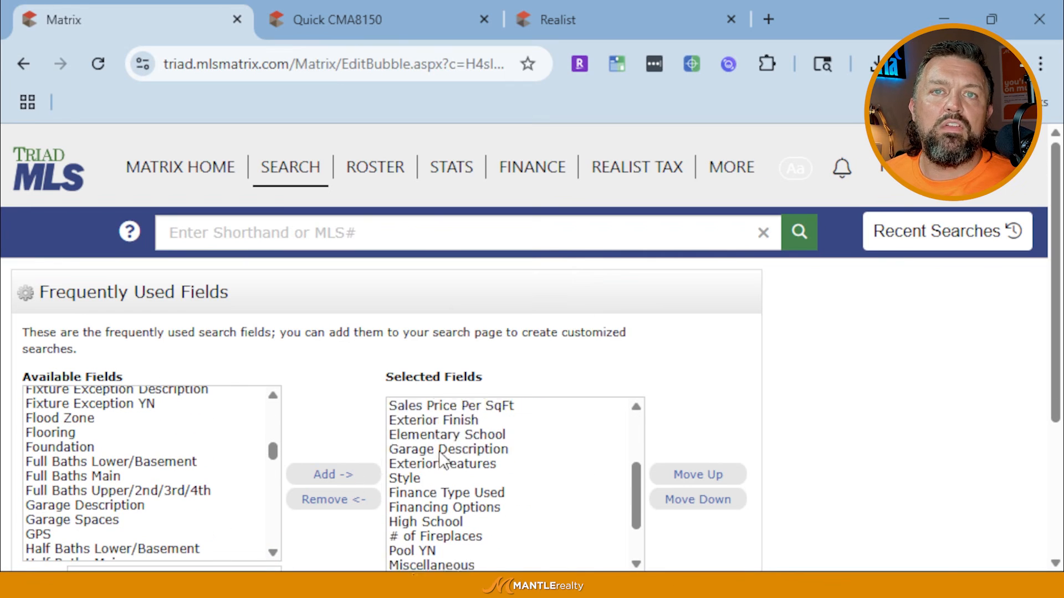
pyautogui.scroll(-4, 449, 471)
pyautogui.scroll(1, 377, 299)
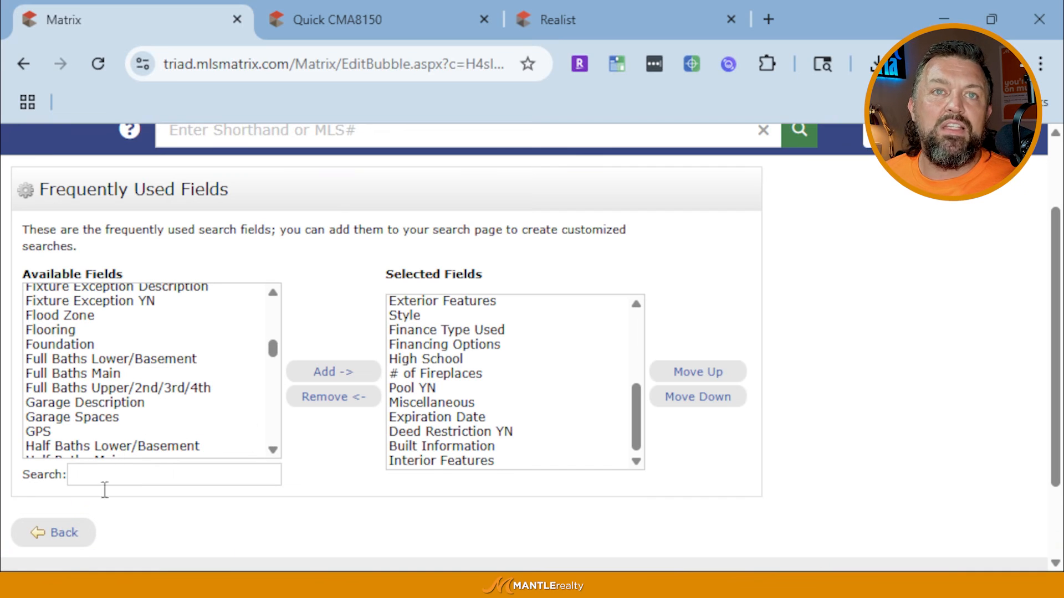
pyautogui.click(63, 534)
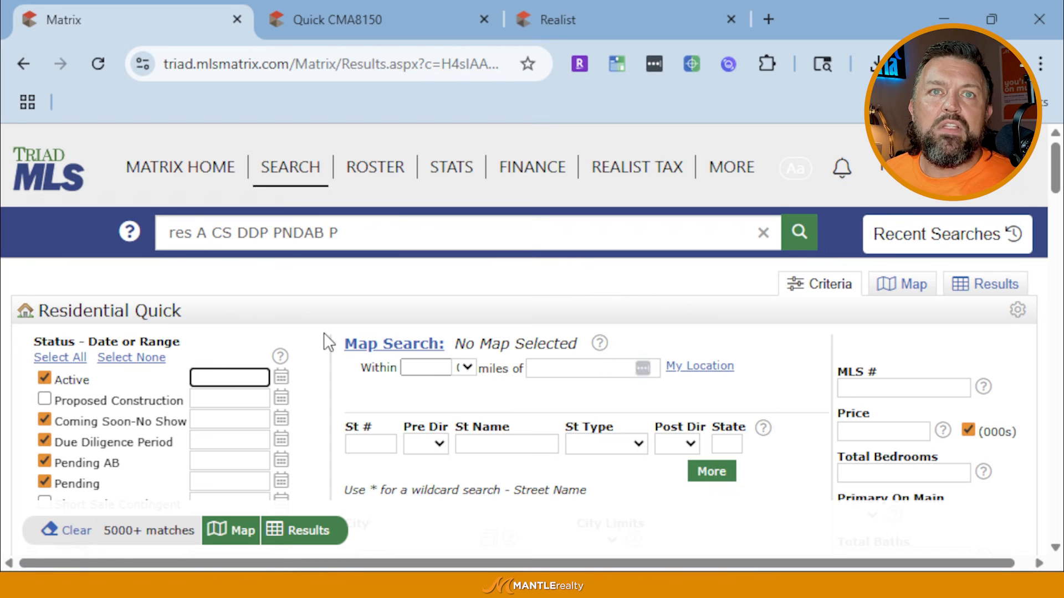
# Set the City criterion to Greensboro by typing 'gree' and picking it from autocomplete
pyautogui.scroll(-3, 326, 340)
pyautogui.scroll(-2, 715, 374)
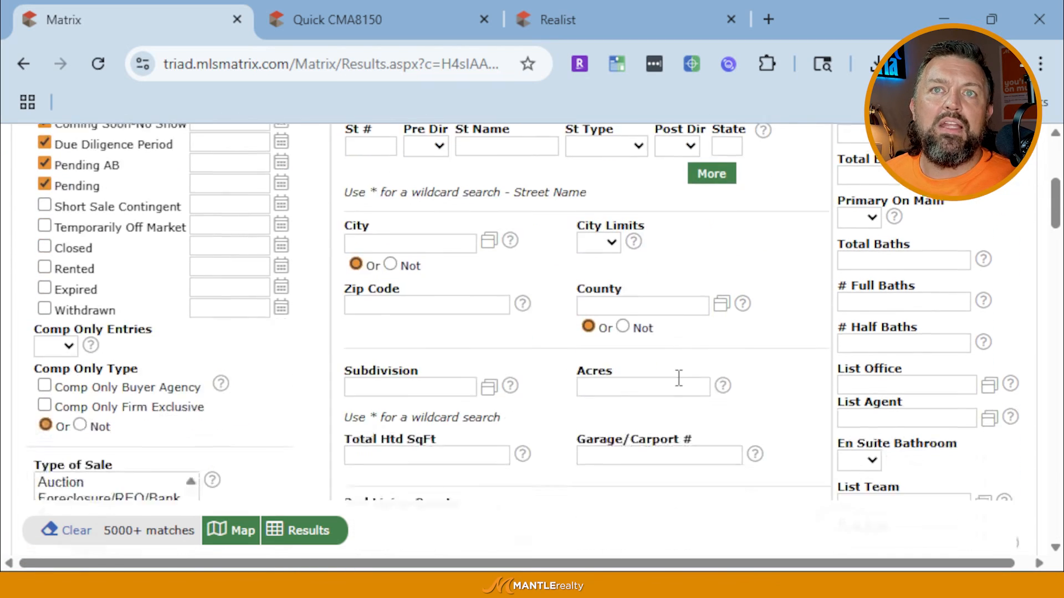
pyautogui.scroll(4, 665, 355)
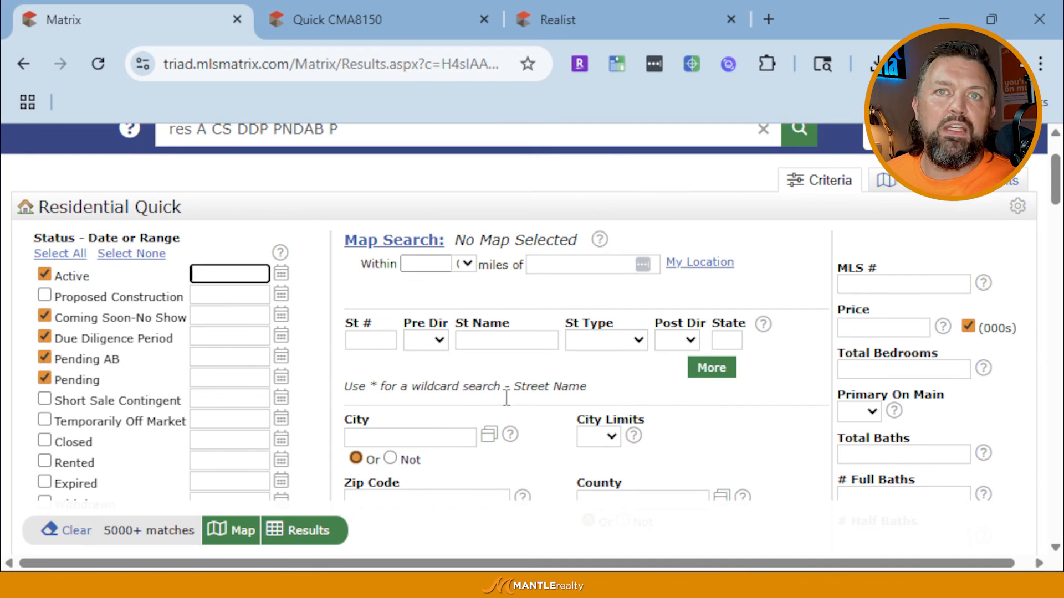
pyautogui.scroll(-2, 415, 387)
pyautogui.click(431, 335)
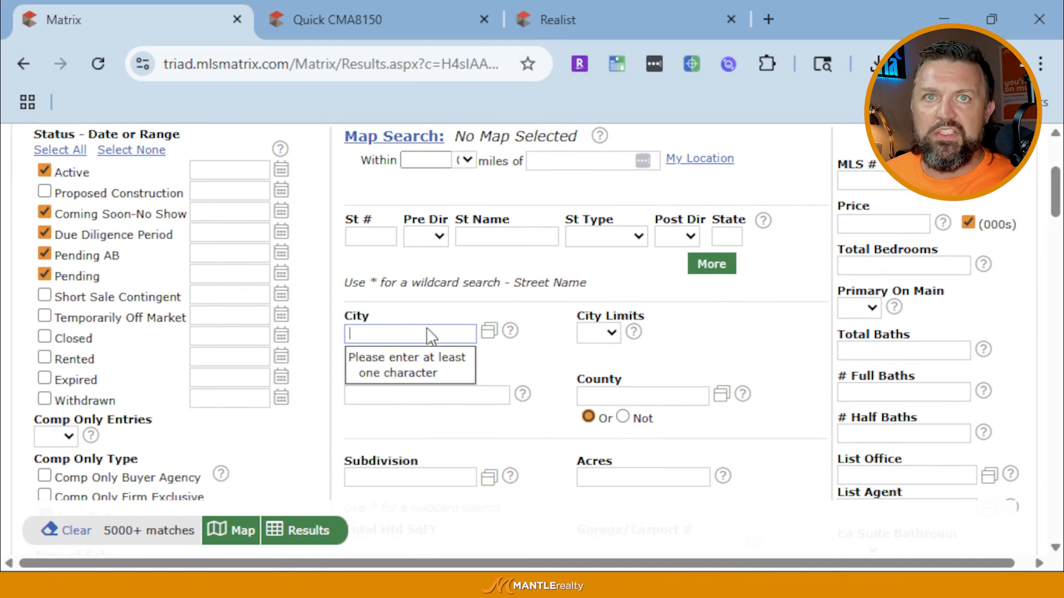
pyautogui.write('gr')
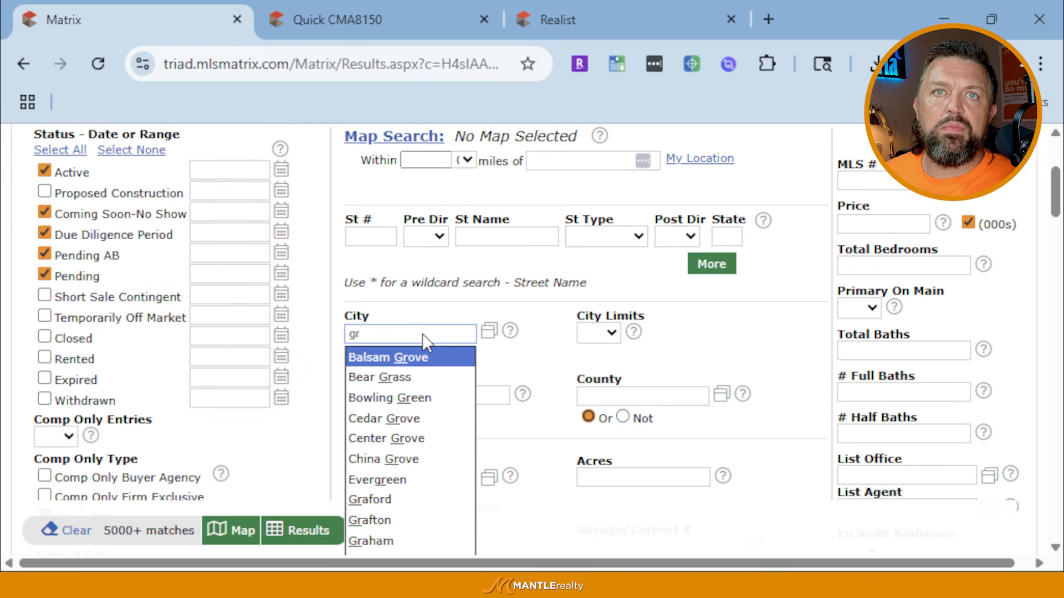
pyautogui.write('ee')
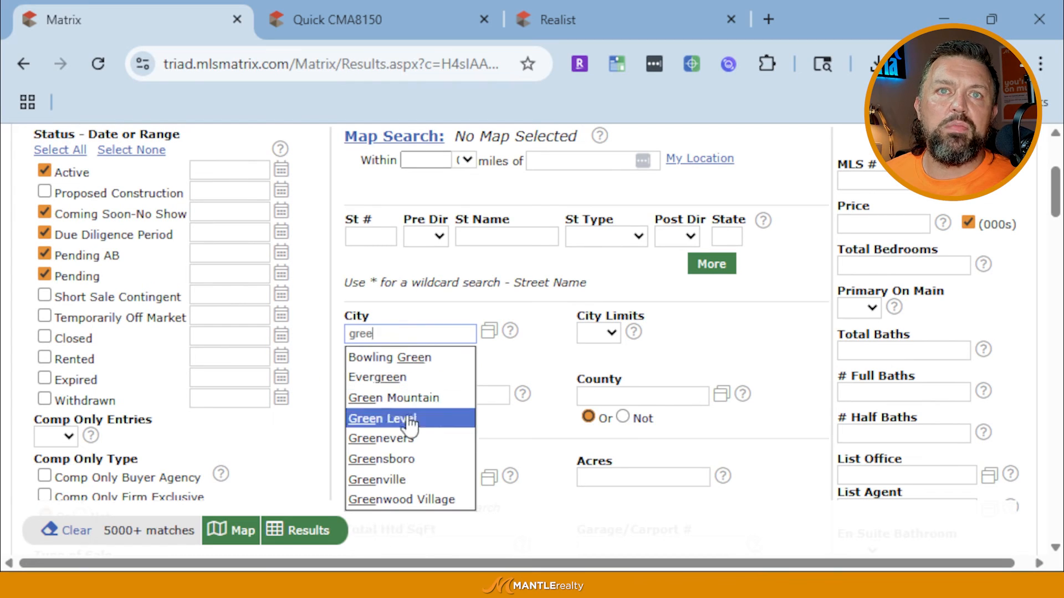
pyautogui.click(407, 459)
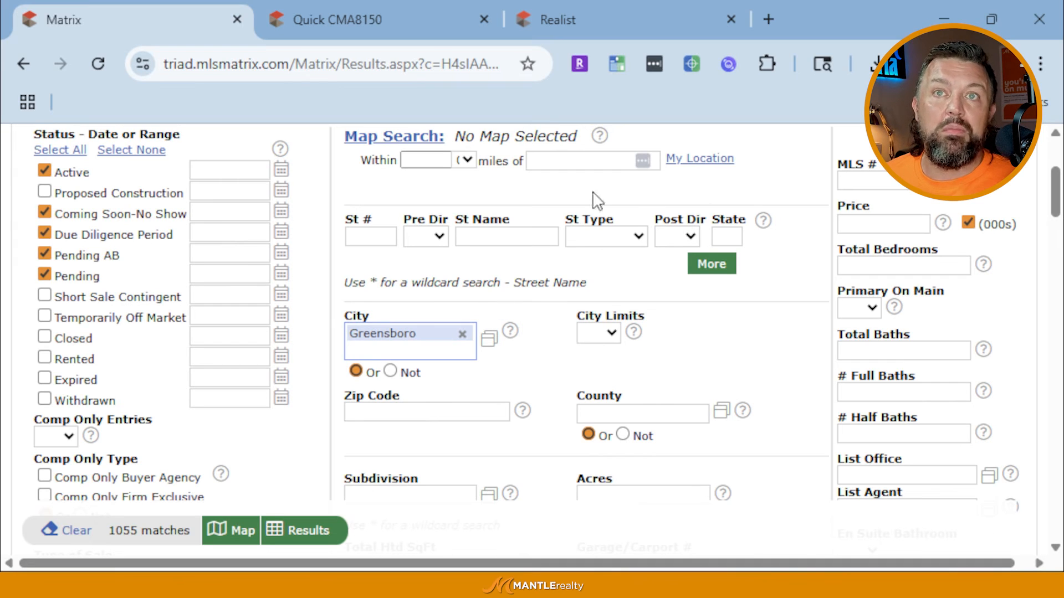
pyautogui.scroll(2, 637, 288)
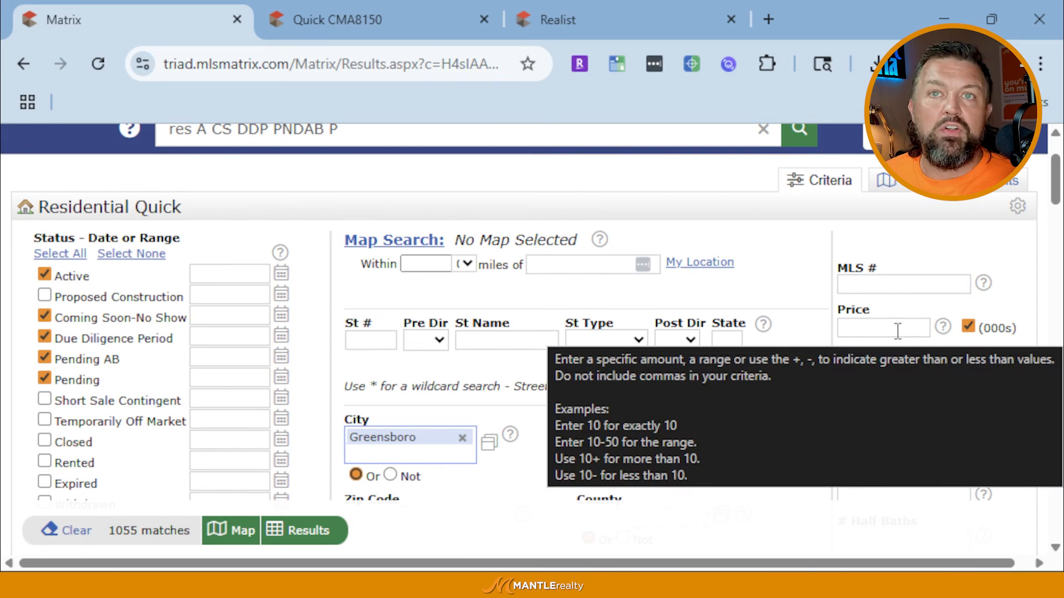
pyautogui.click(898, 330)
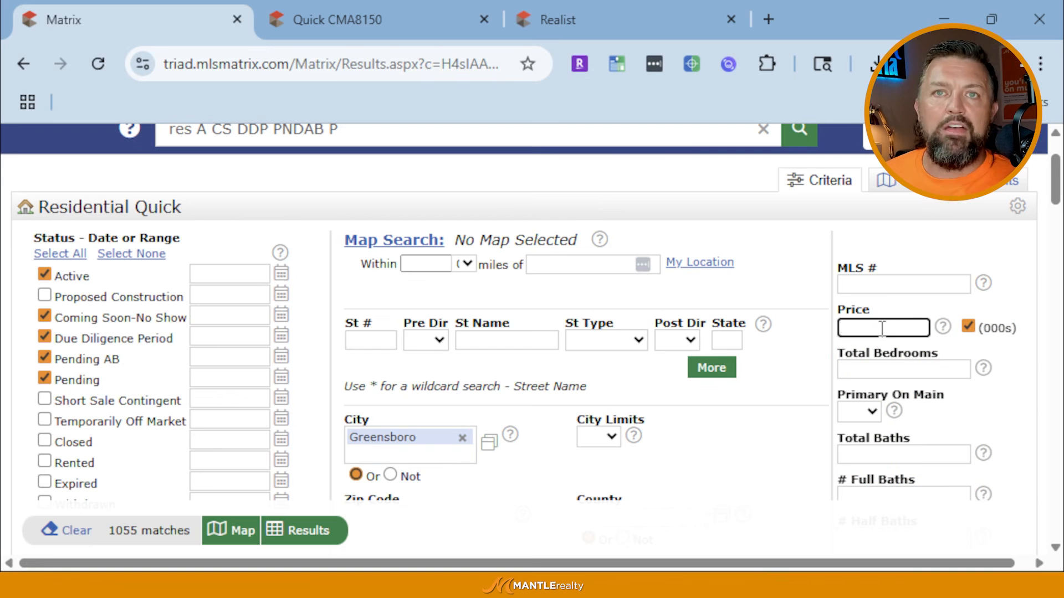
pyautogui.write('500-')
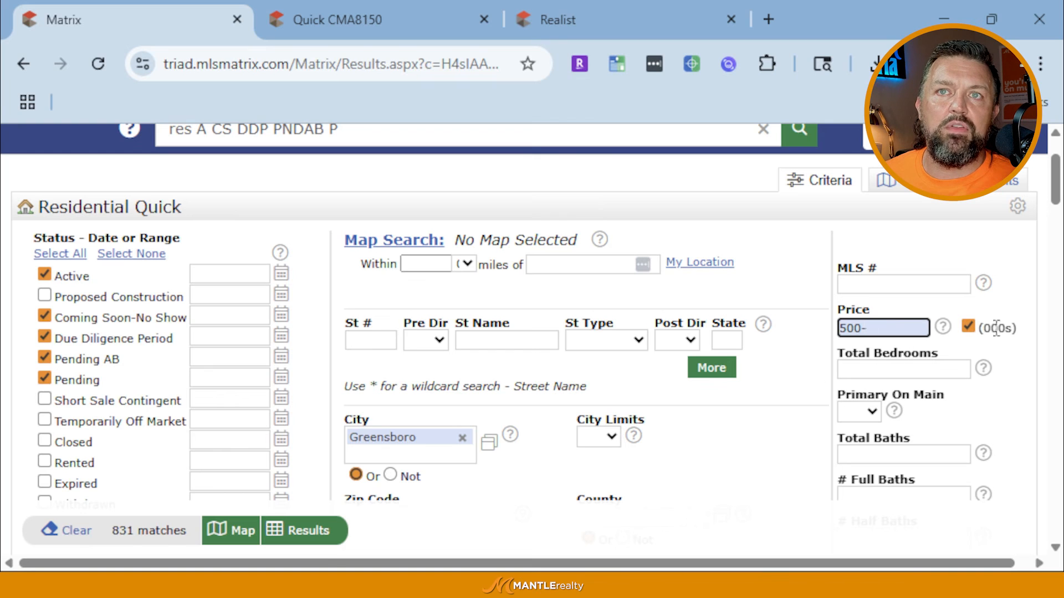
pyautogui.click(969, 326)
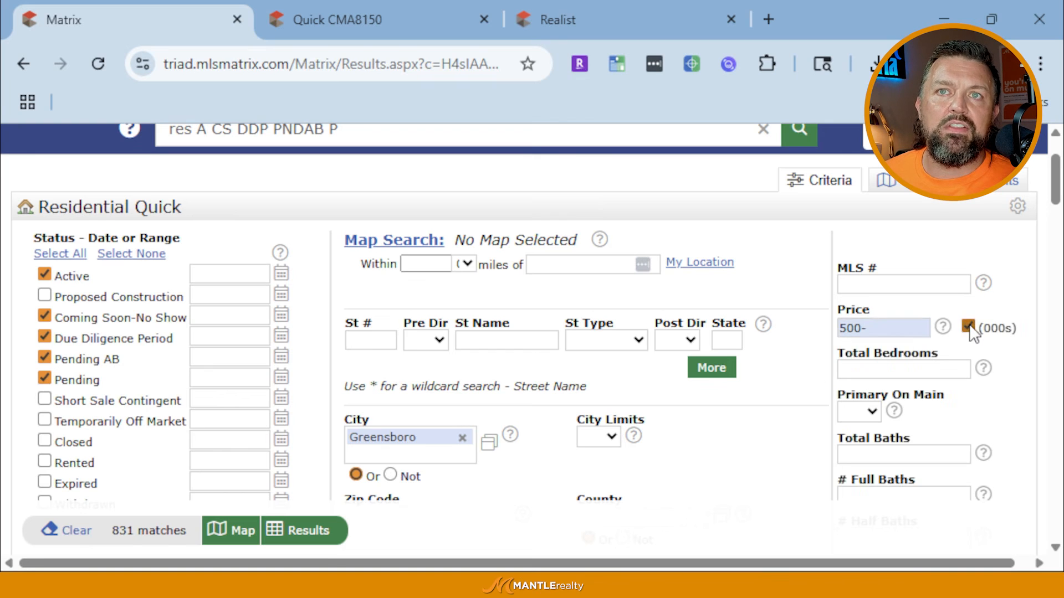
pyautogui.click(898, 328)
pyautogui.press('BackSpace')
pyautogui.write('000-')
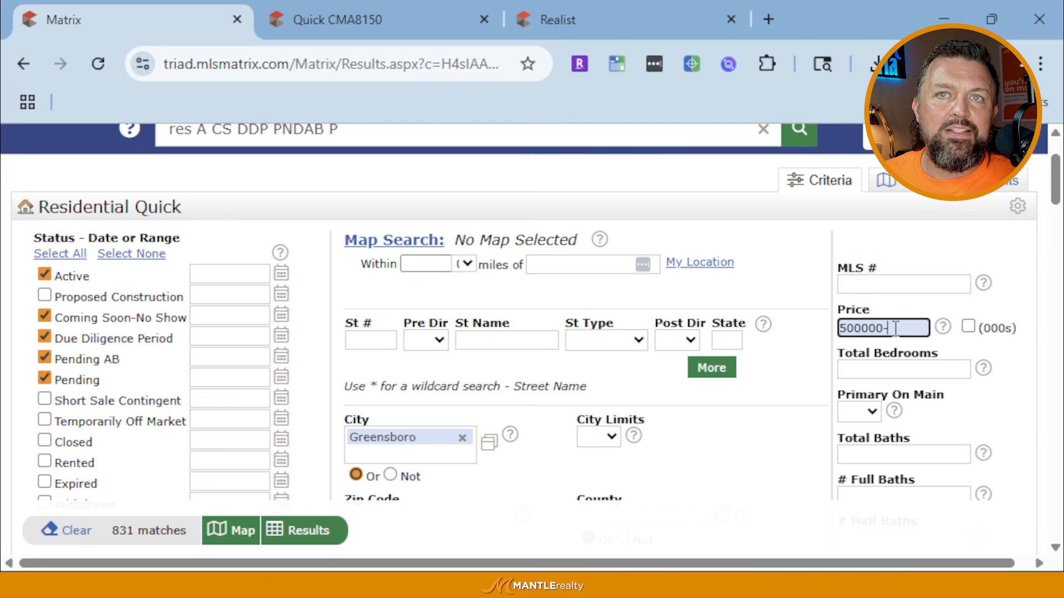
pyautogui.press('BackSpace')
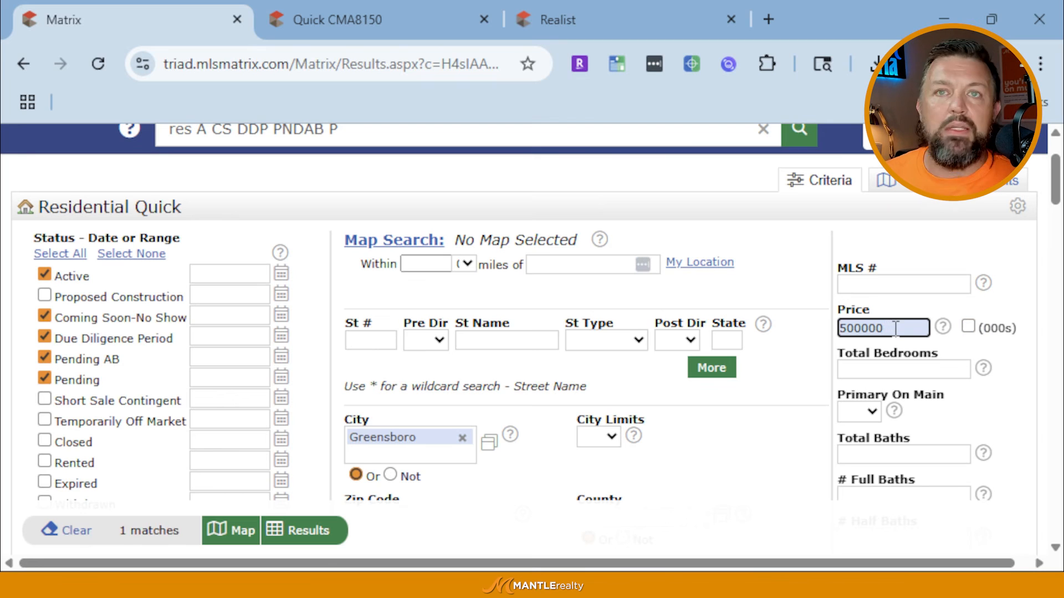
pyautogui.write('+')
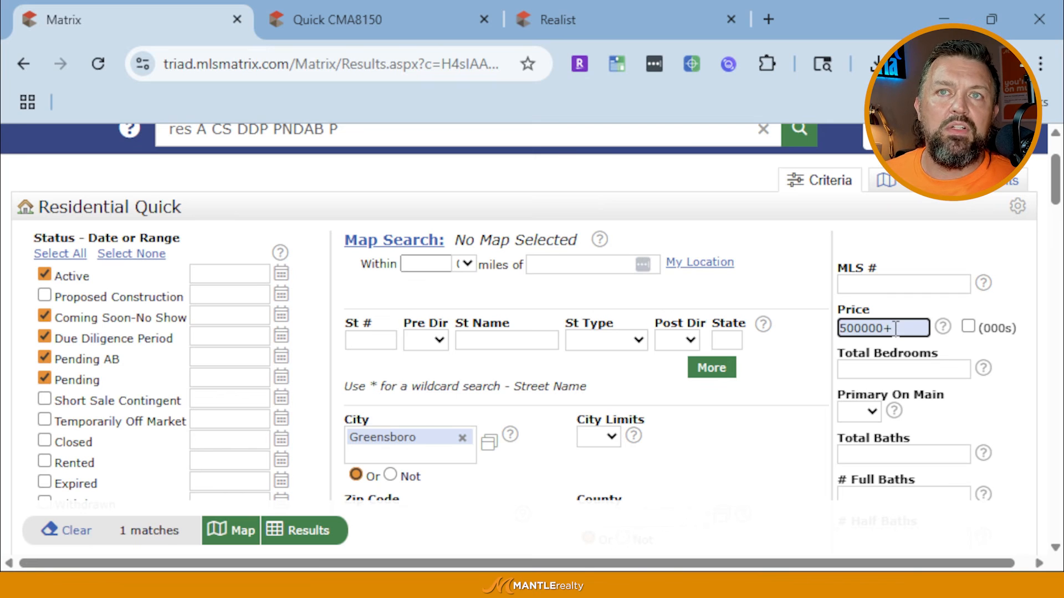
pyautogui.press('BackSpace')
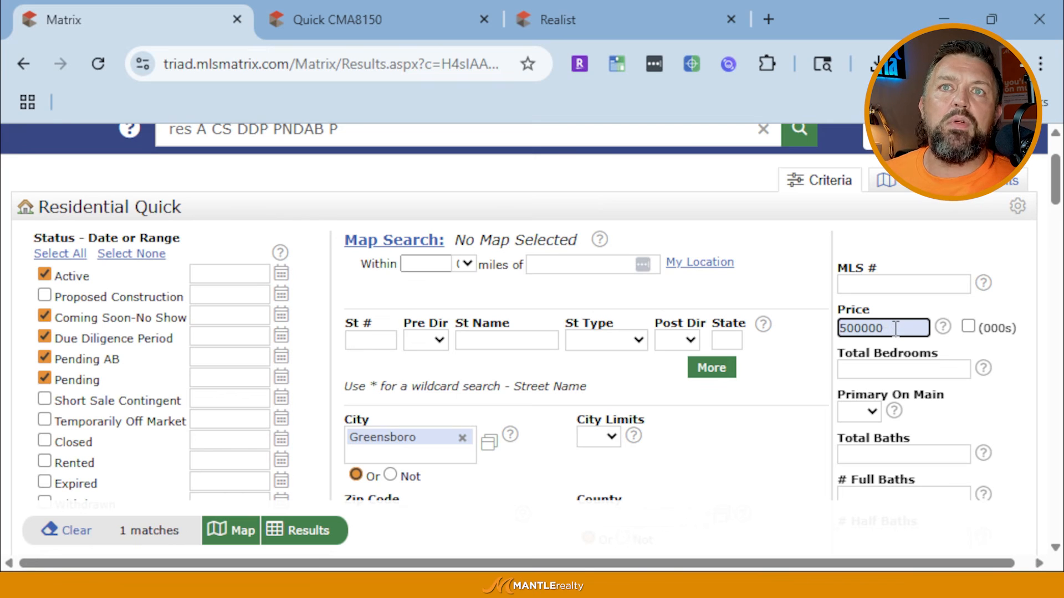
pyautogui.write('-')
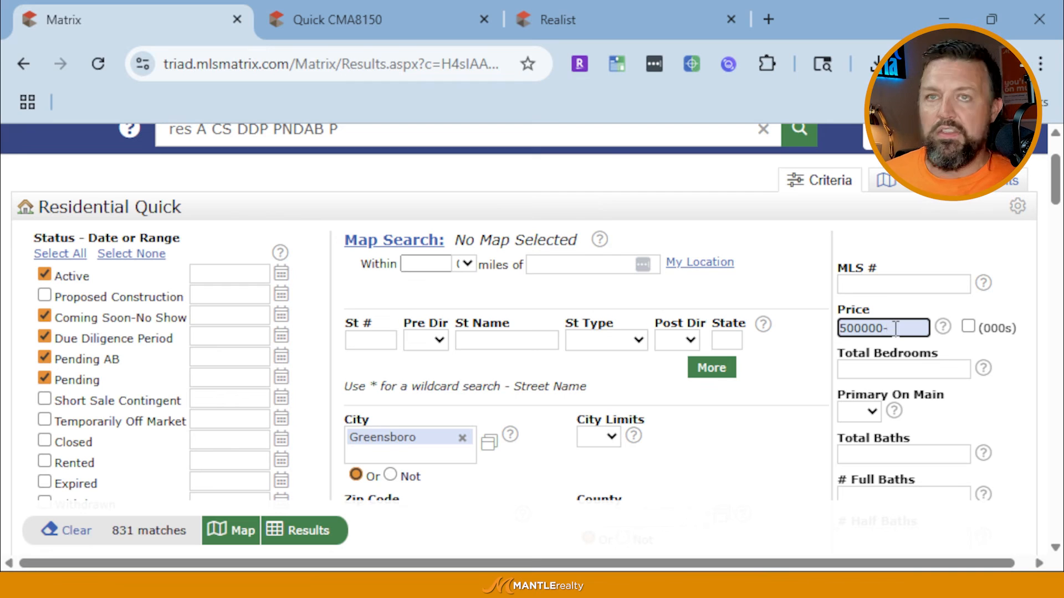
pyautogui.write('750000')
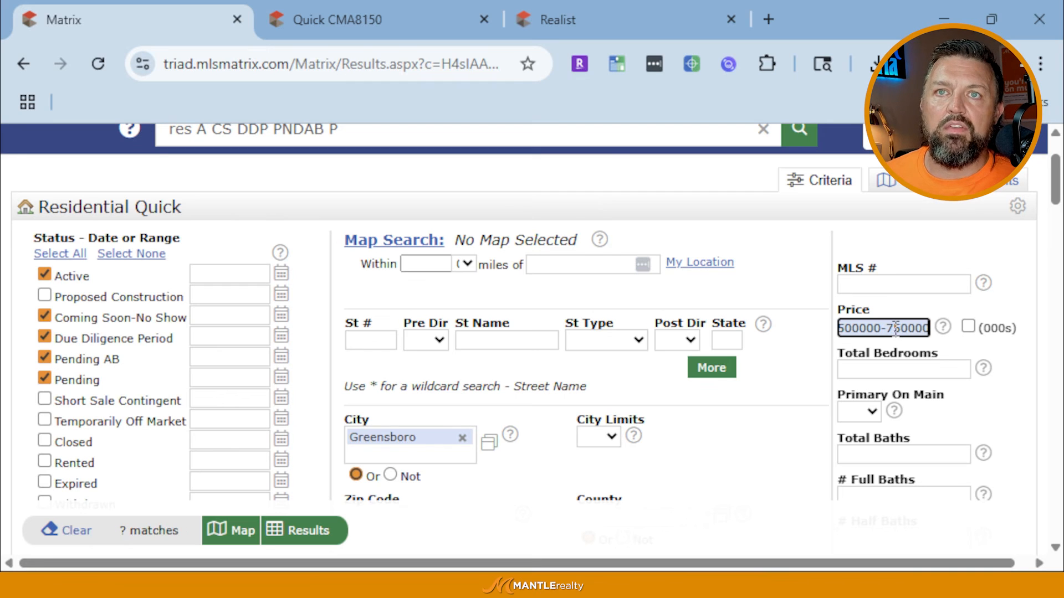
# Switch Price back to thousands and trim it to 500-
pyautogui.click(967, 328)
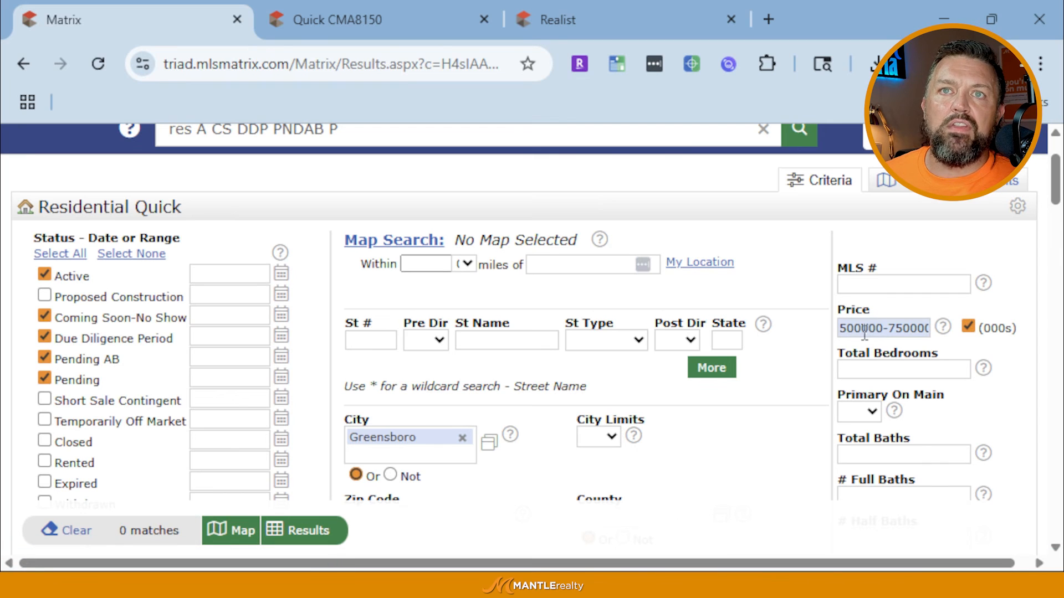
pyautogui.moveTo(862, 330); pyautogui.dragTo(1003, 565)
pyautogui.press('BackSpace')
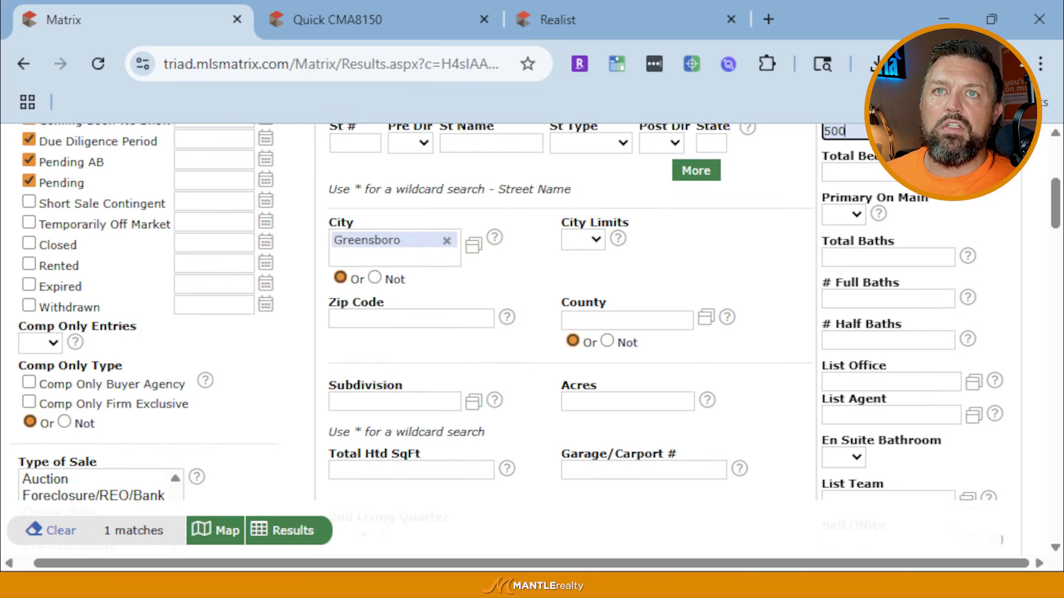
pyautogui.write('-')
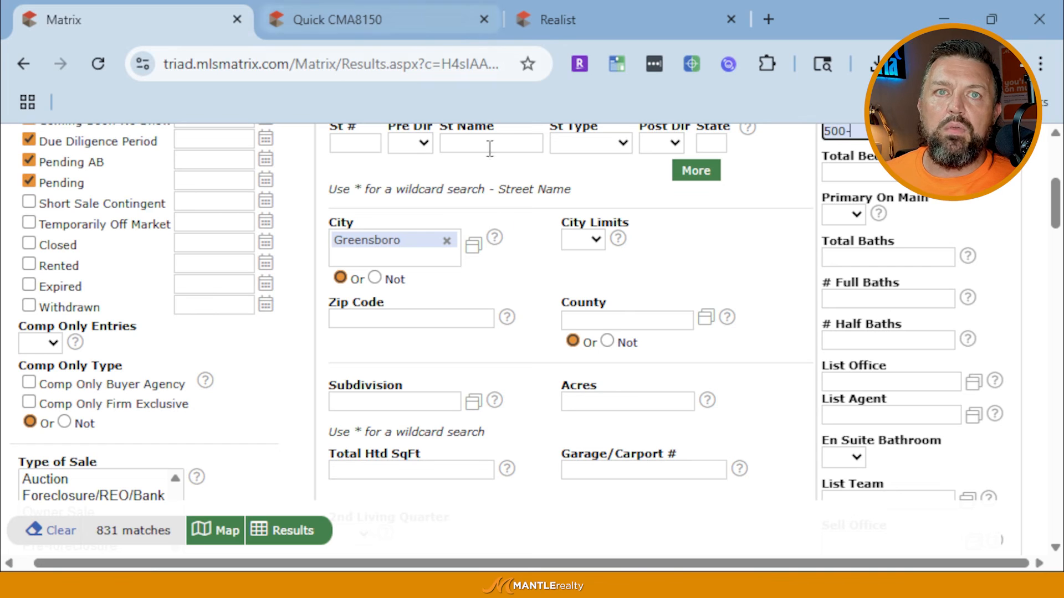
pyautogui.scroll(2, 456, 391)
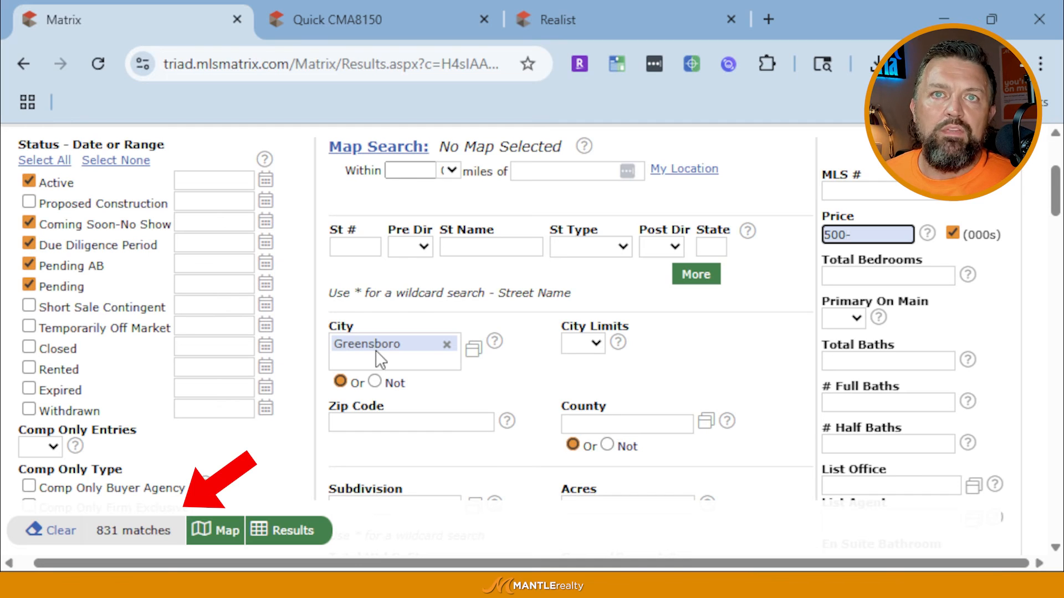
pyautogui.scroll(2, 375, 350)
pyautogui.scroll(-2, 875, 354)
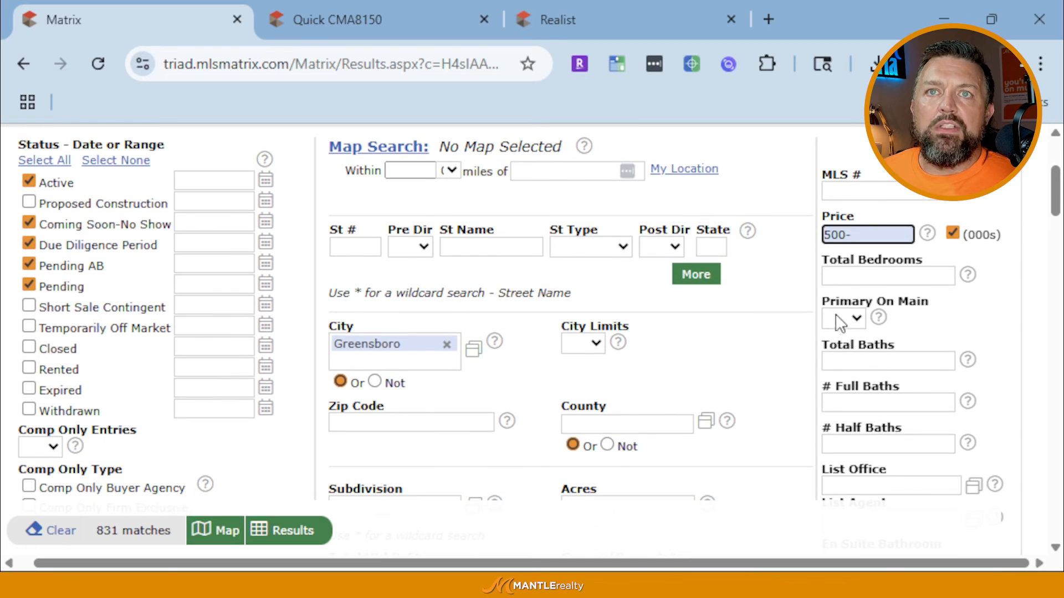
pyautogui.click(853, 276)
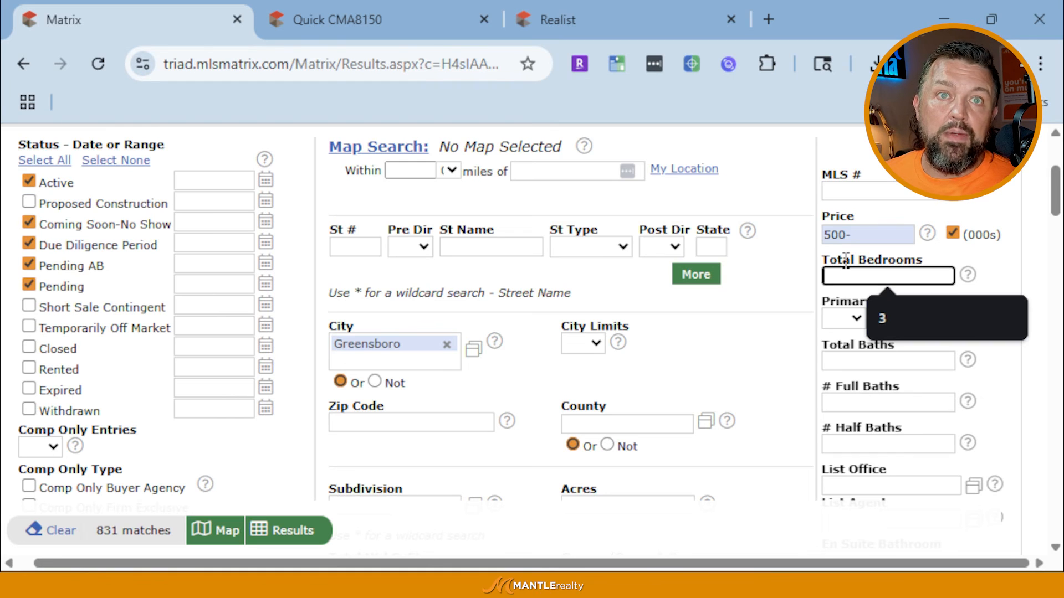
# Set Total Bedrooms to 3+ and Total Baths to 2+
pyautogui.press('Down')
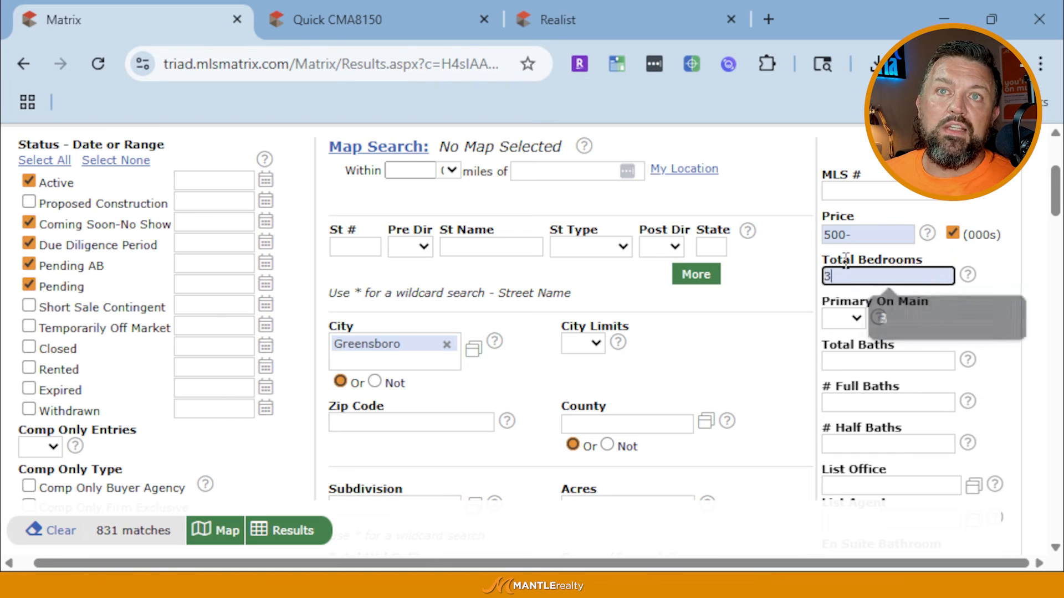
pyautogui.press('Return')
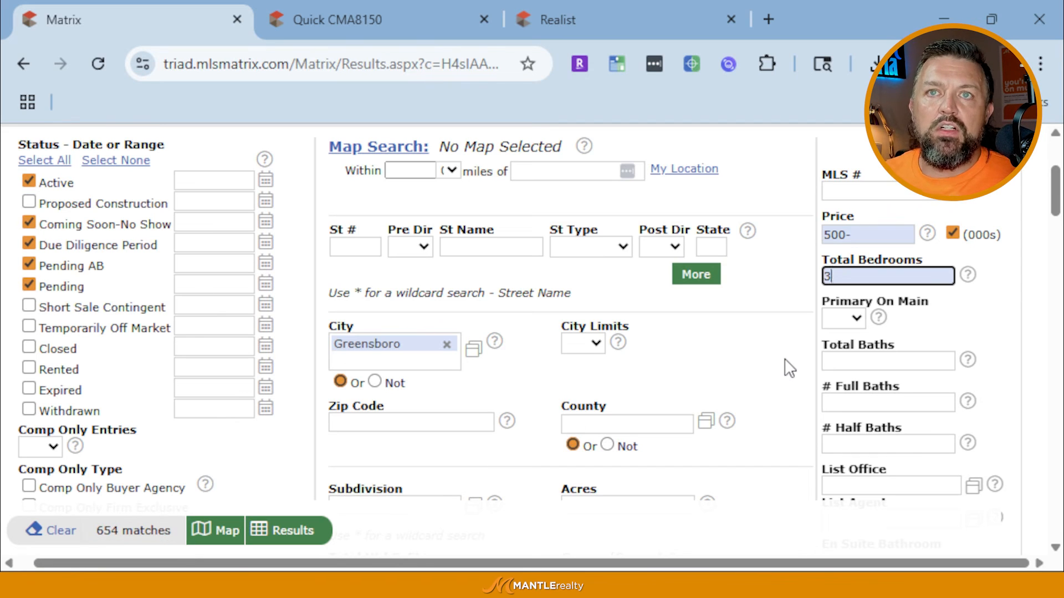
pyautogui.click(886, 360)
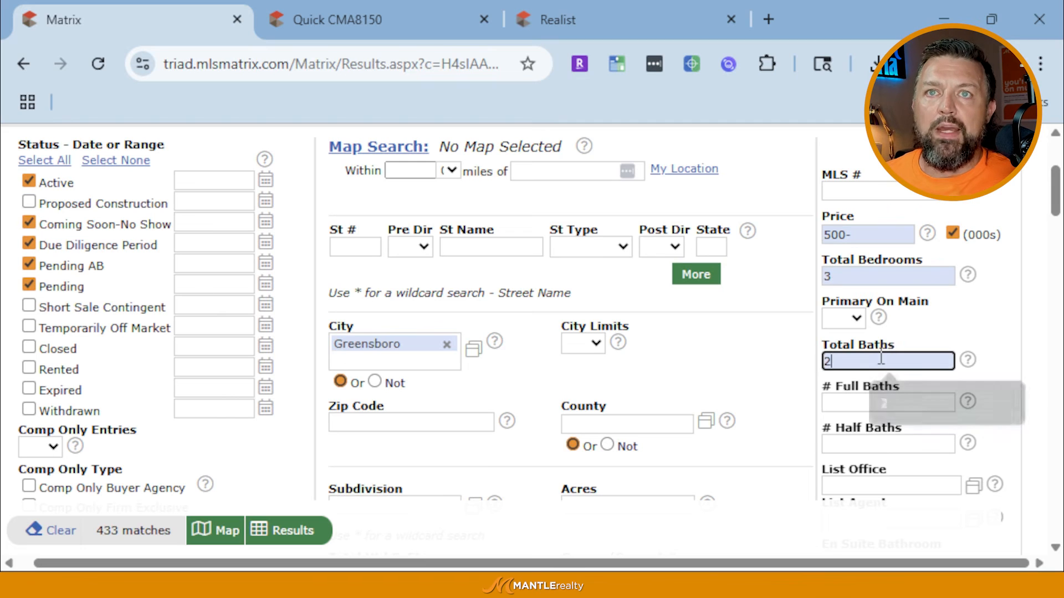
pyautogui.write('2')
pyautogui.click(963, 318)
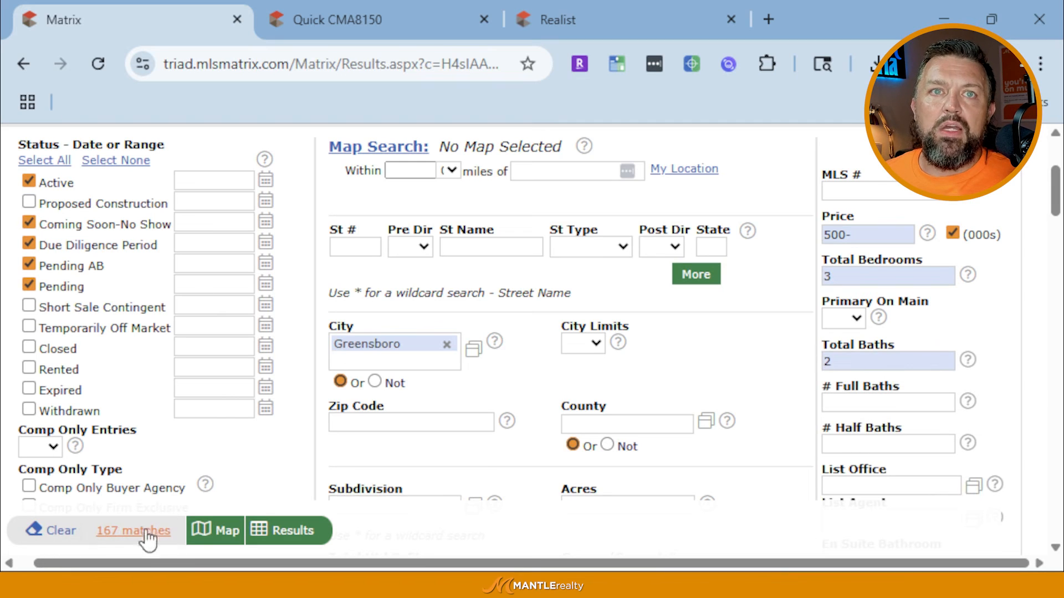
pyautogui.click(863, 271)
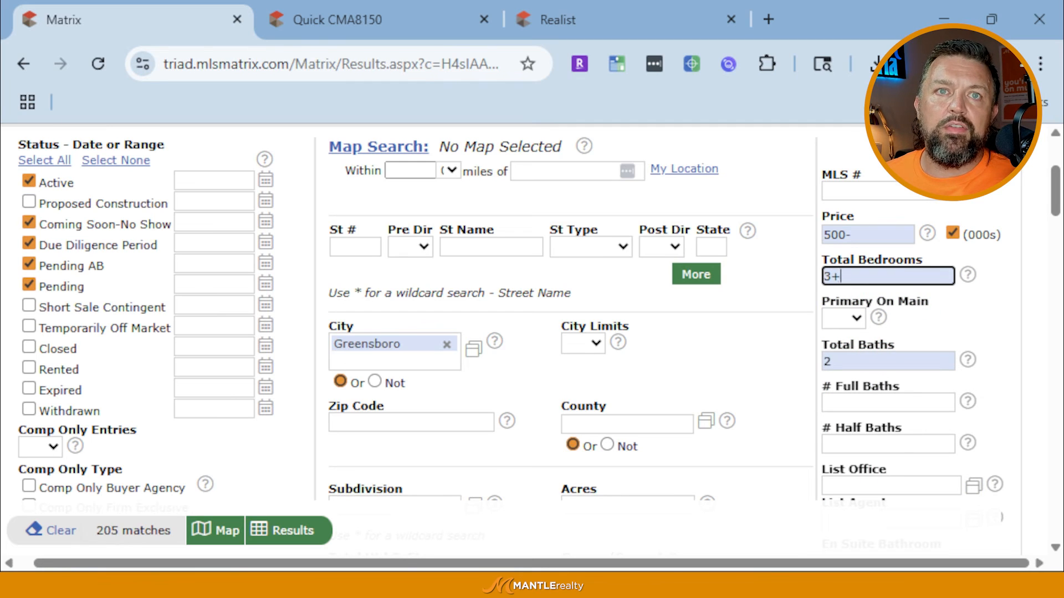
pyautogui.click(901, 366)
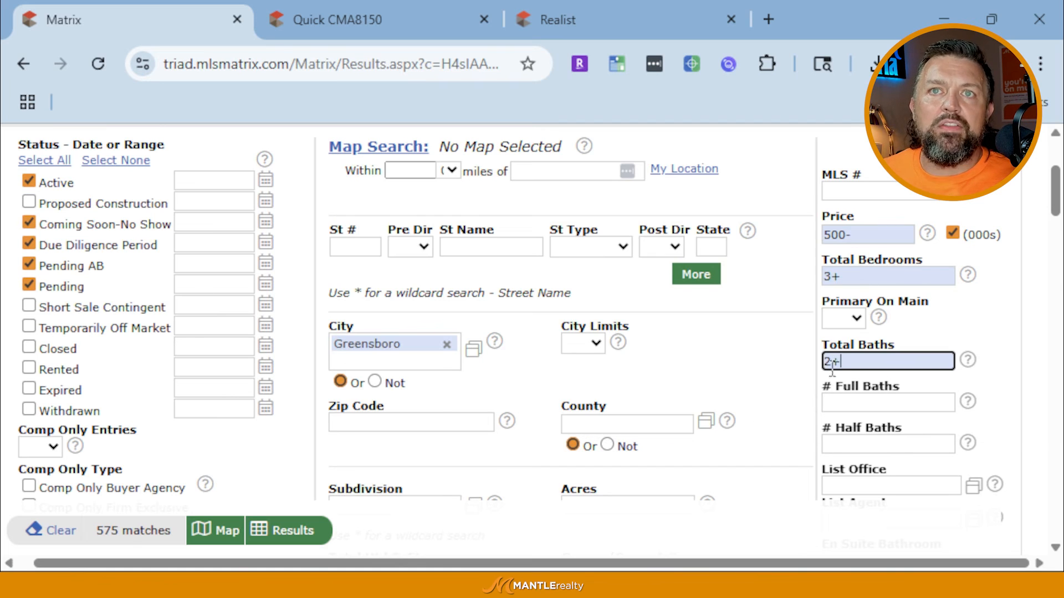
pyautogui.scroll(-2, 848, 360)
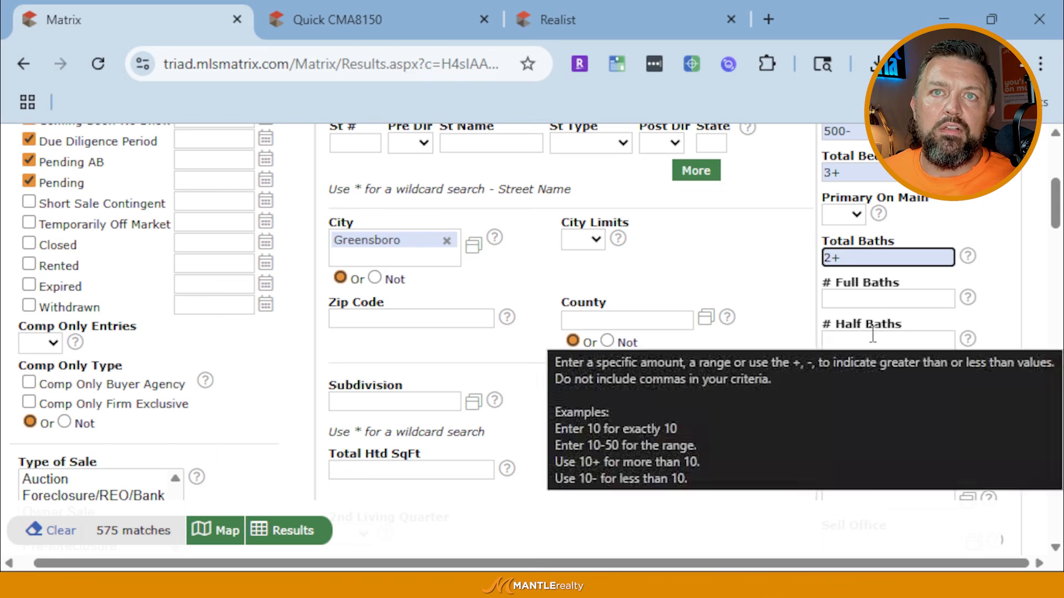
pyautogui.click(856, 216)
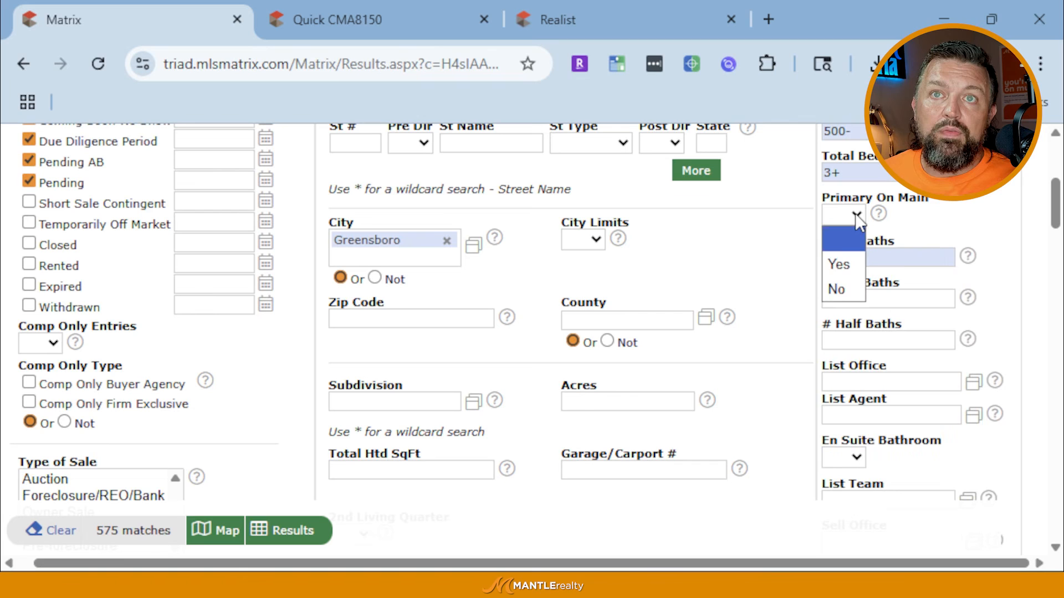
pyautogui.click(849, 261)
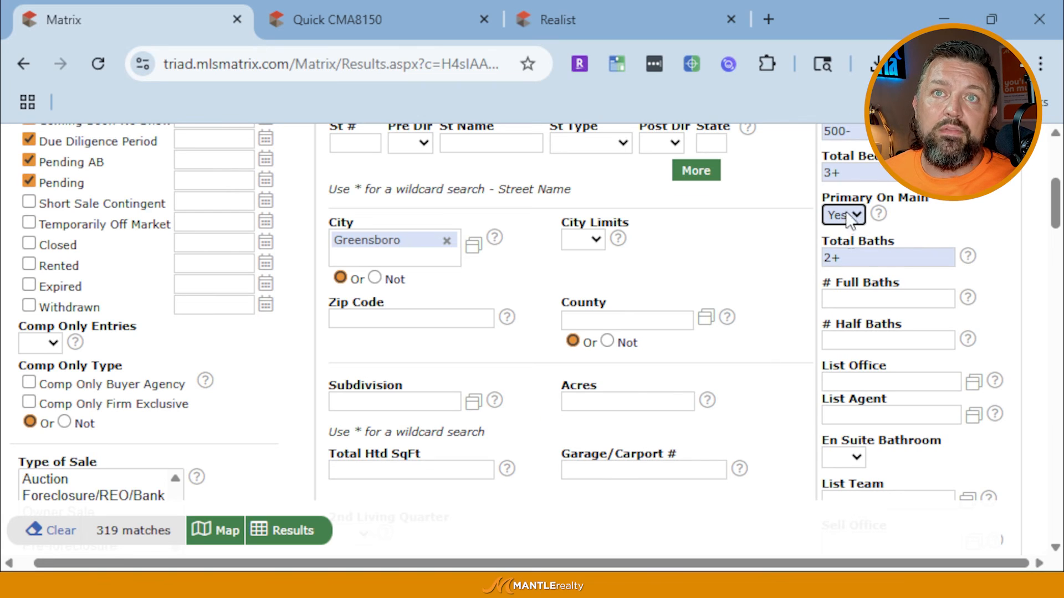
pyautogui.click(848, 217)
pyautogui.click(842, 281)
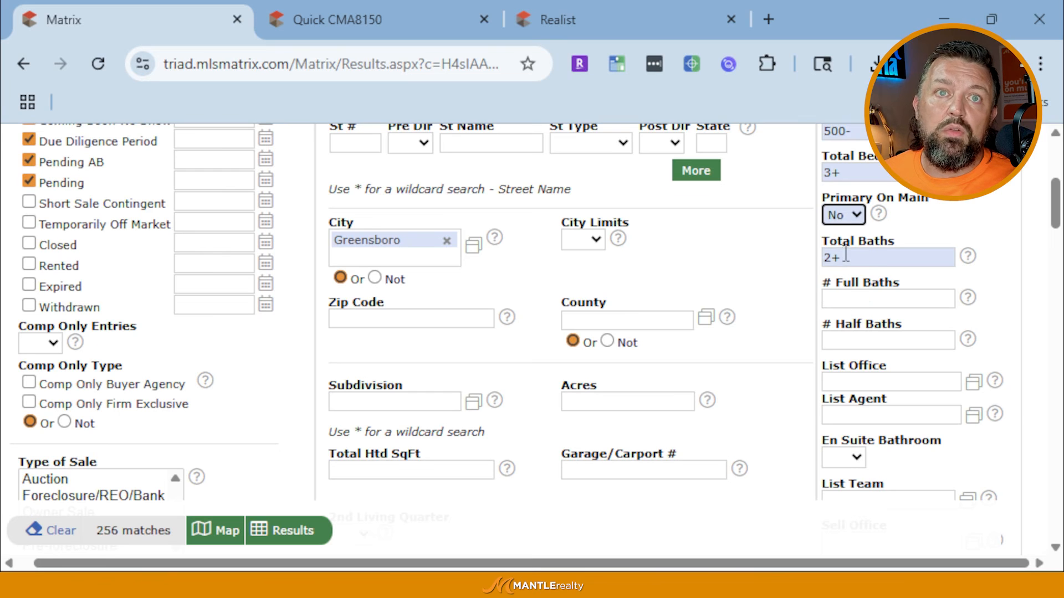
pyautogui.click(844, 216)
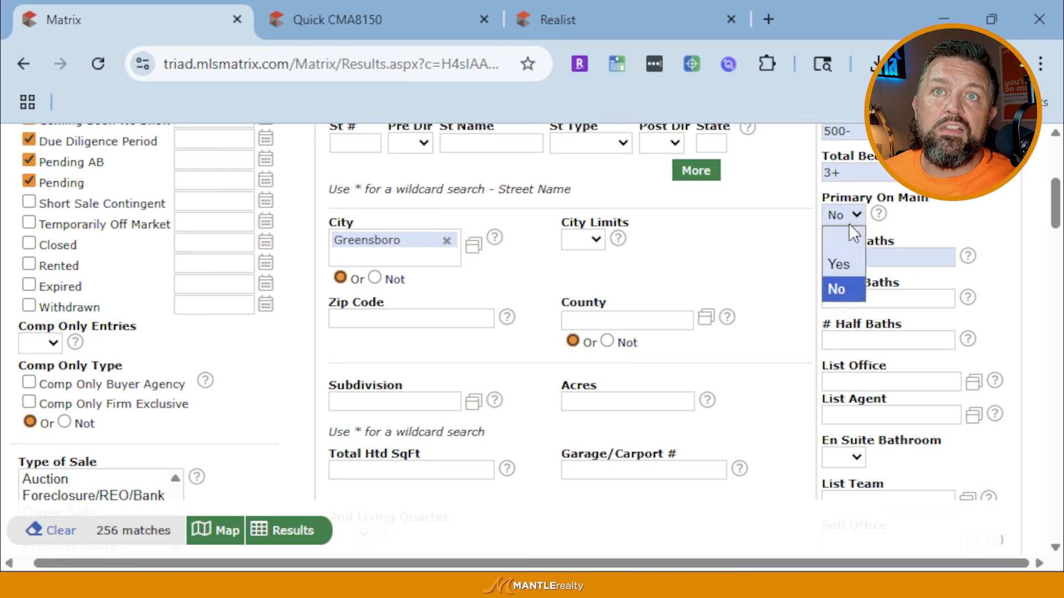
pyautogui.click(842, 262)
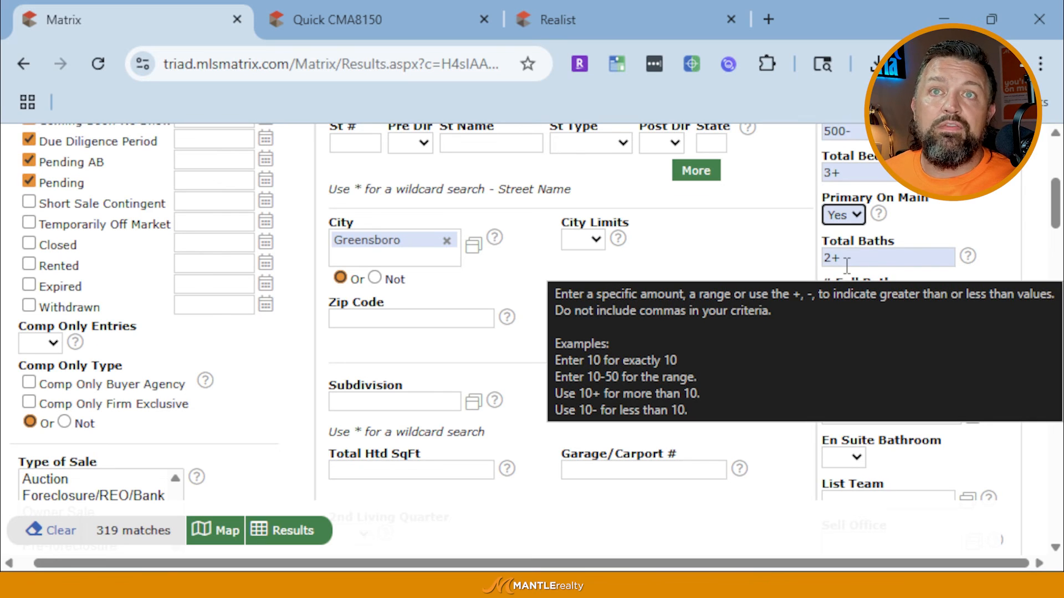
pyautogui.click(844, 219)
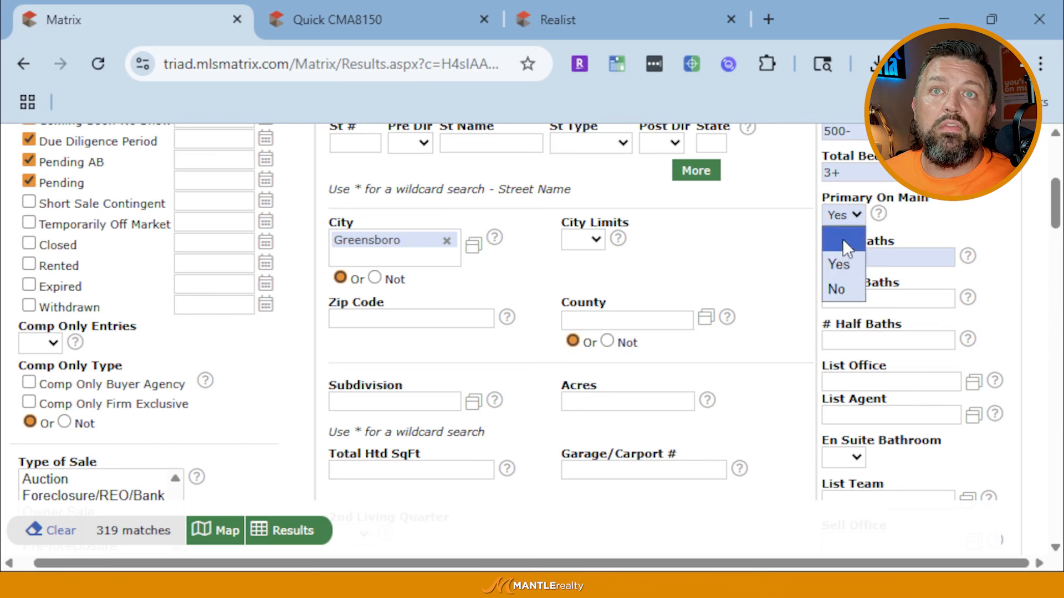
pyautogui.click(842, 239)
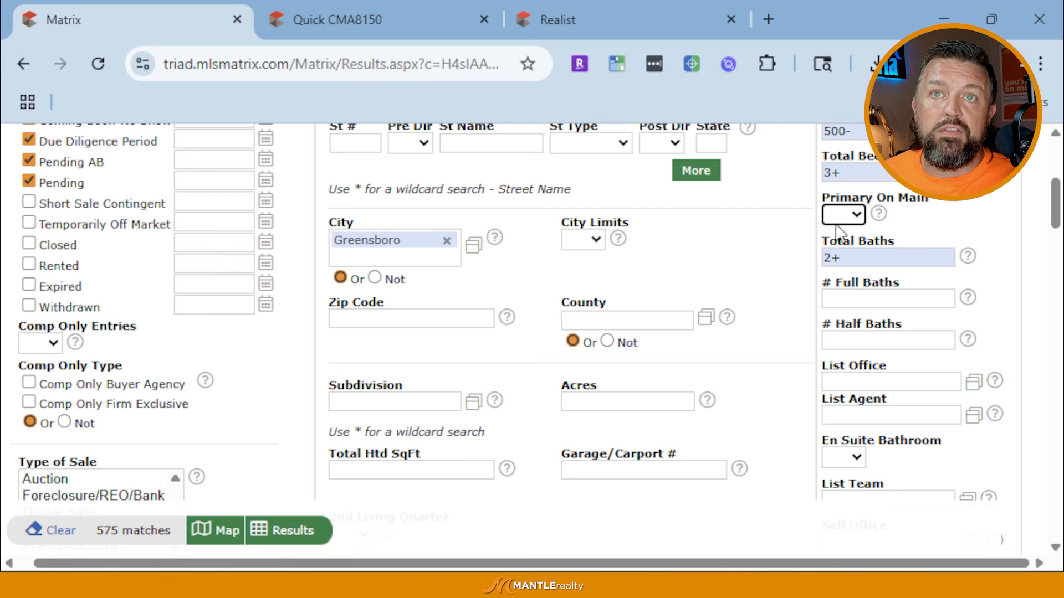
# Enter 2000-4000 in the Total Htd SqFt field
pyautogui.scroll(-2, 853, 305)
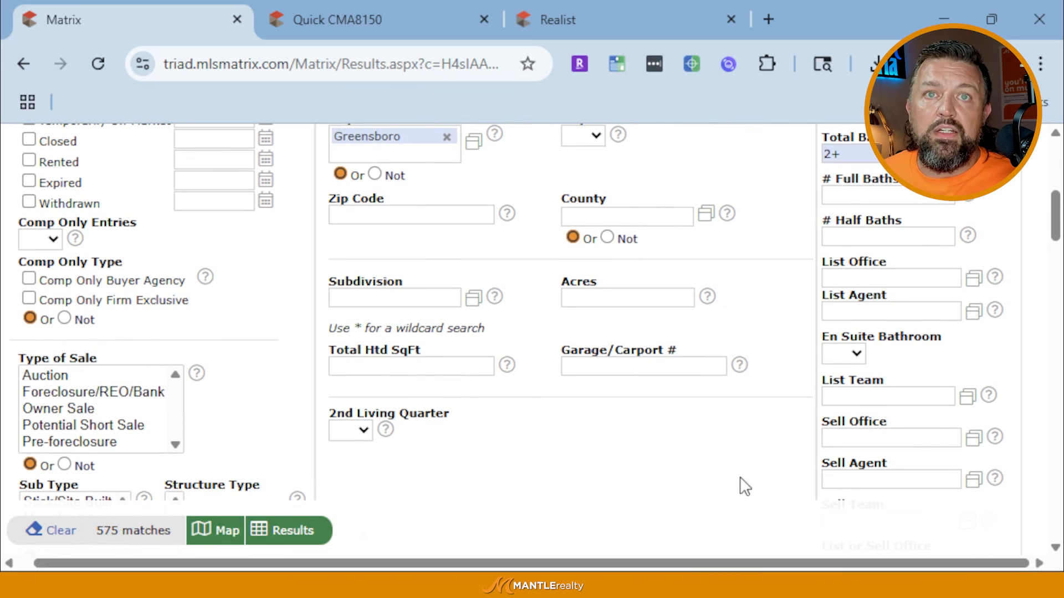
pyautogui.click(457, 365)
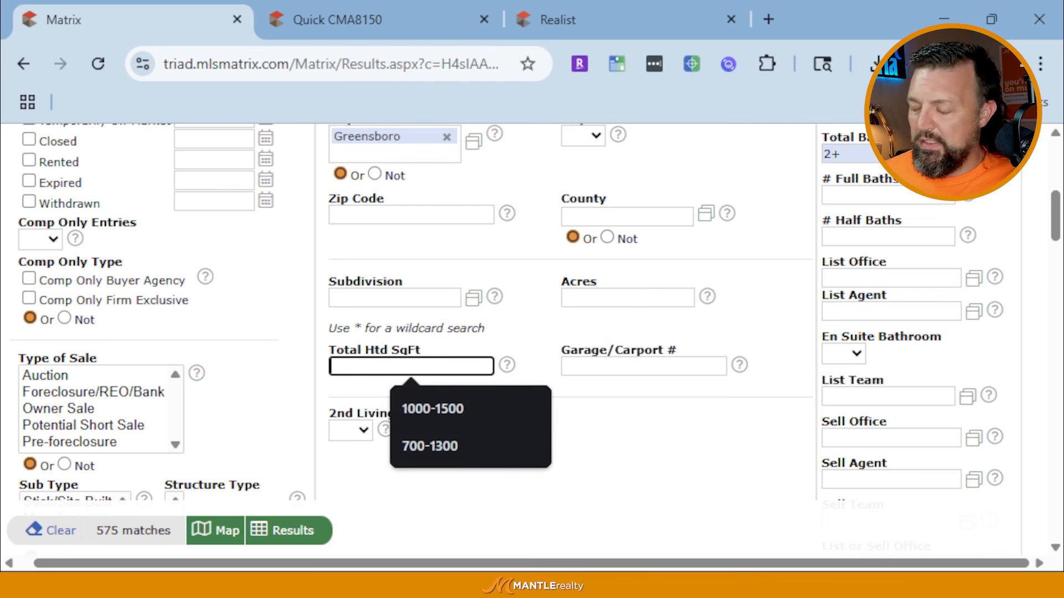
pyautogui.write('2000')
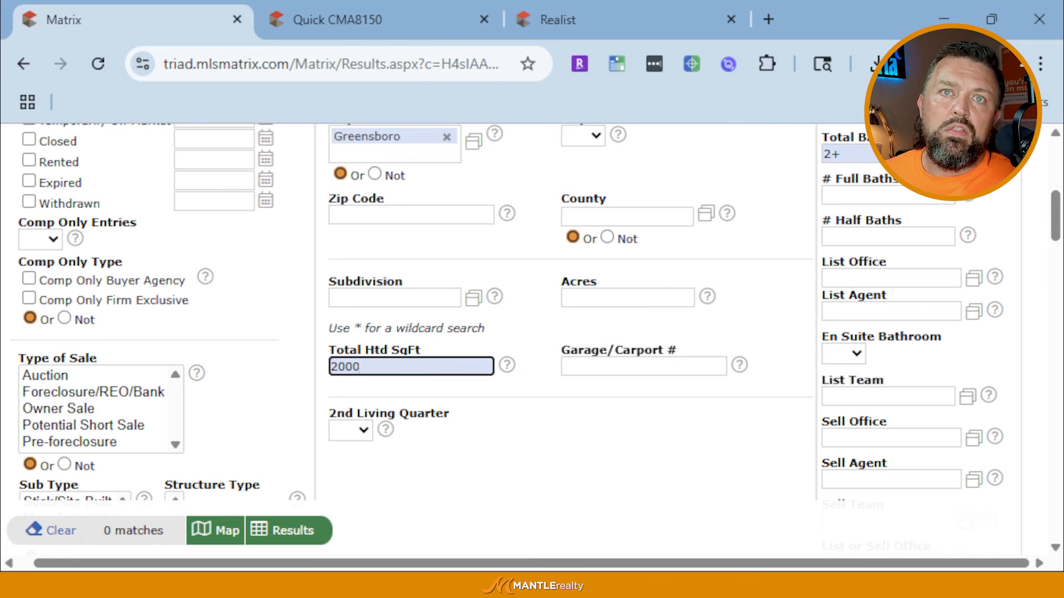
pyautogui.write('-4')
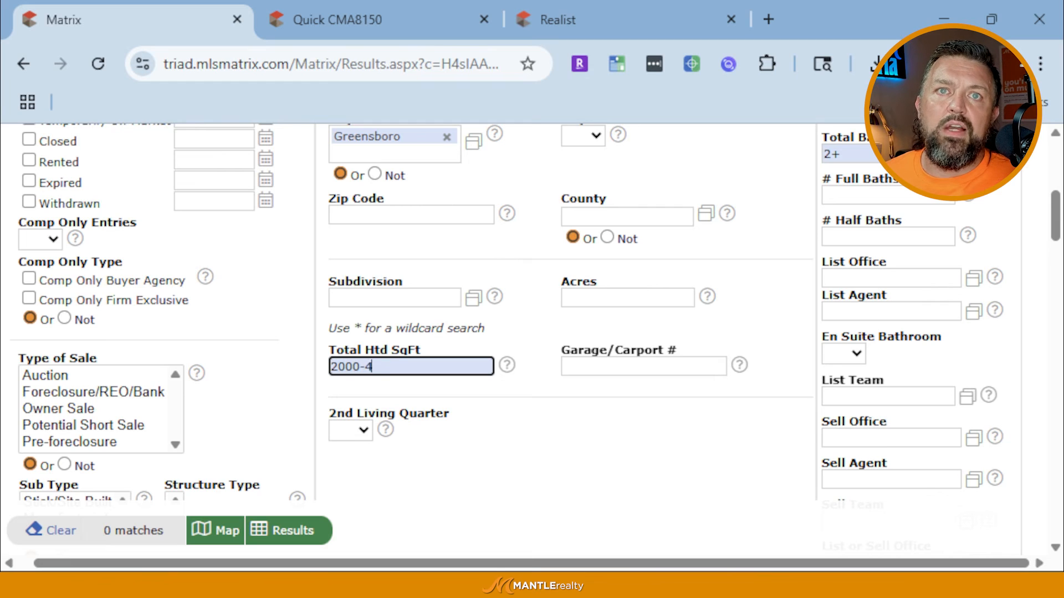
pyautogui.write('000')
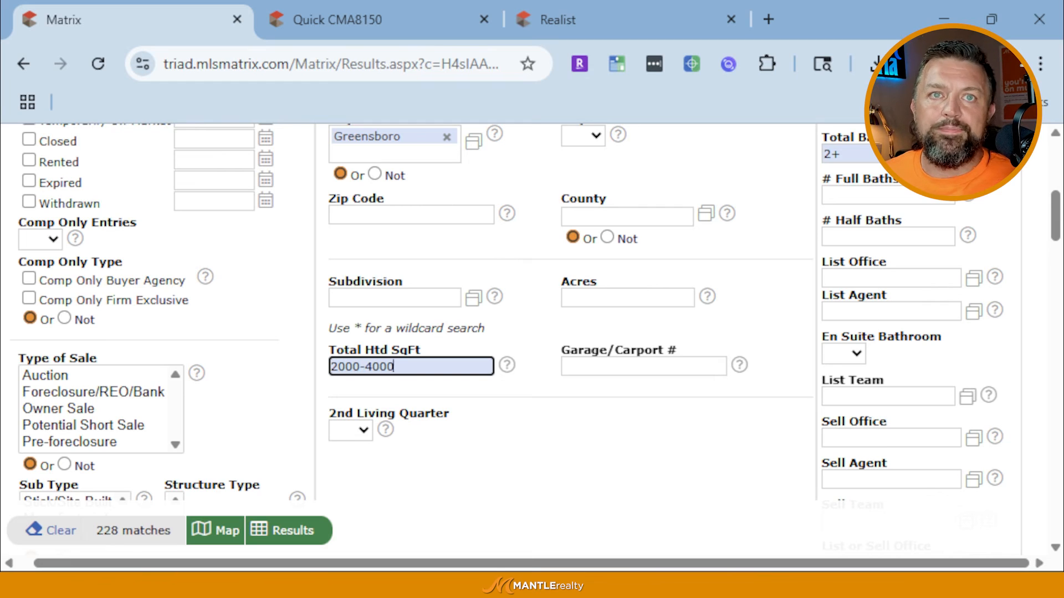
pyautogui.scroll(-2, 254, 360)
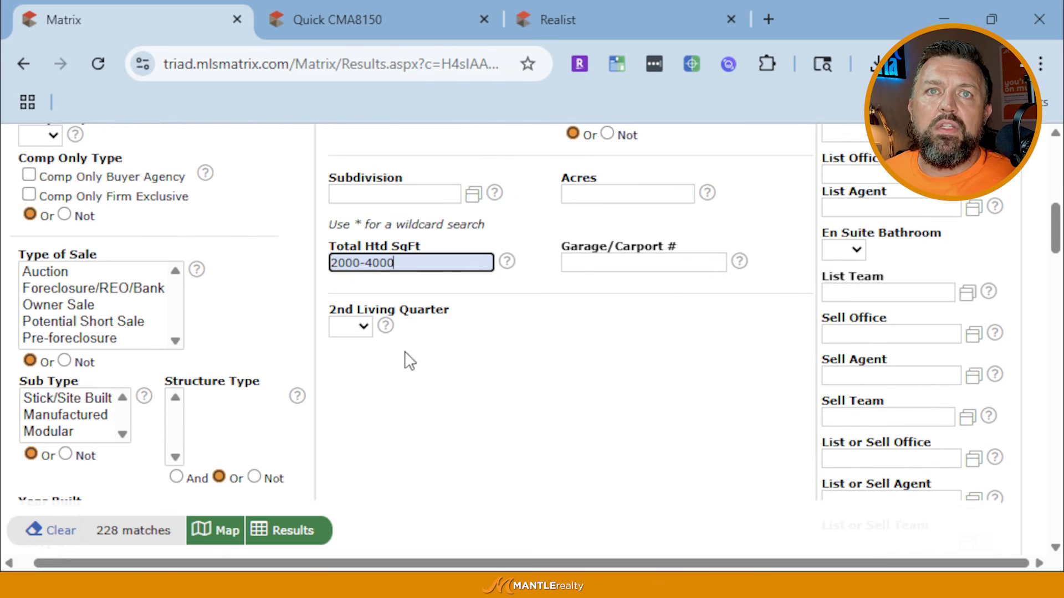
pyautogui.scroll(2, 672, 411)
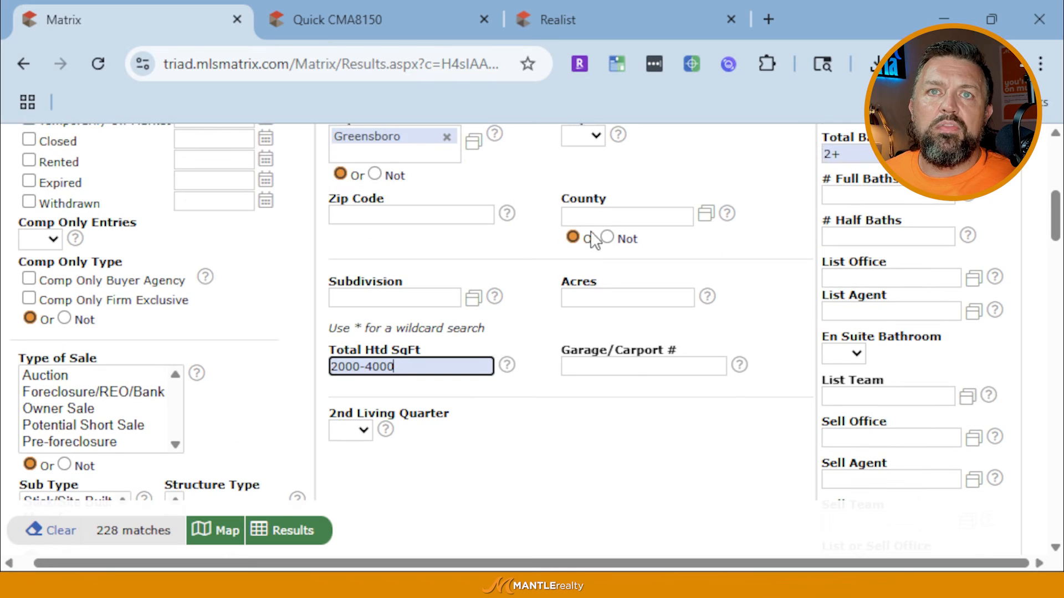
# Set Garage/Carport # to 2+
pyautogui.click(634, 367)
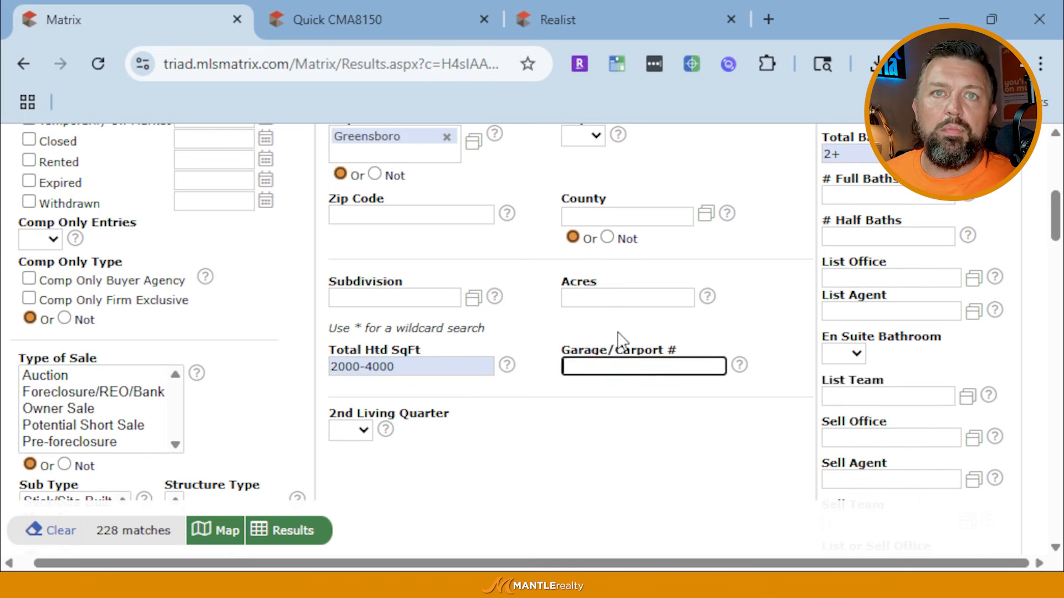
pyautogui.write('1')
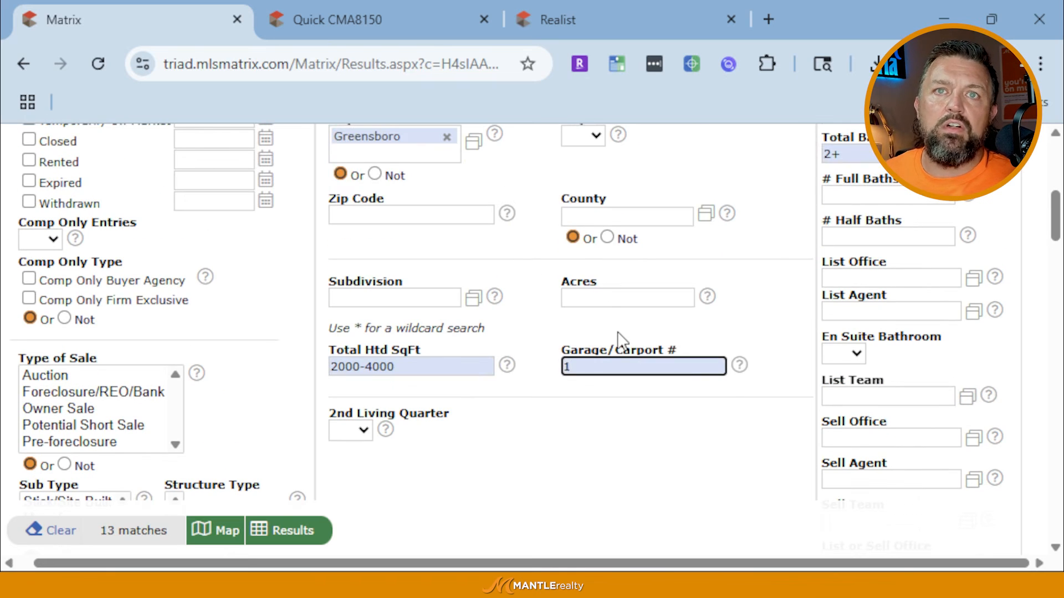
pyautogui.press('BackSpace')
pyautogui.write('2')
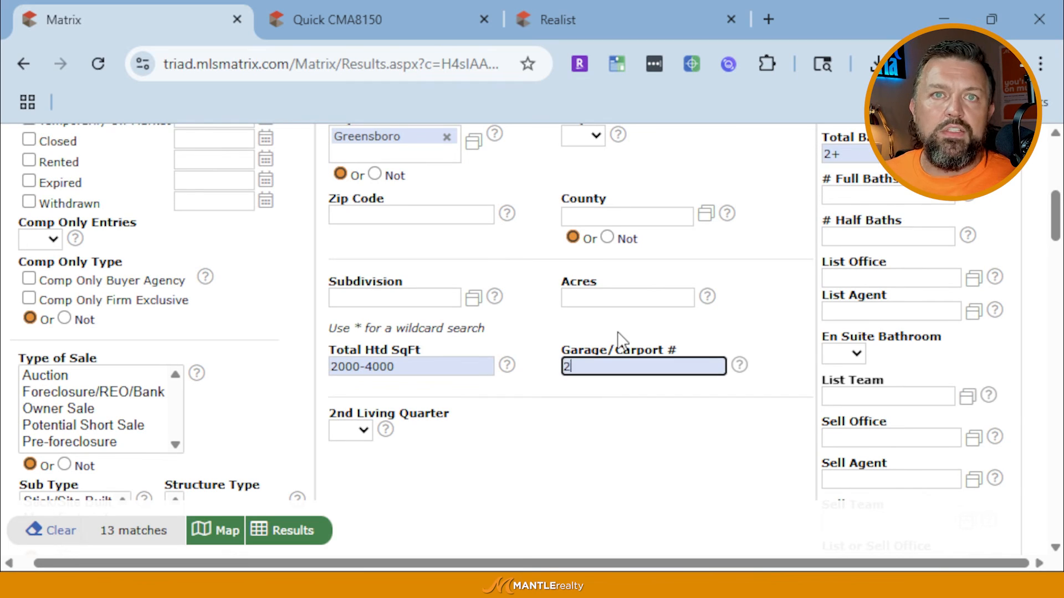
pyautogui.press('BackSpace')
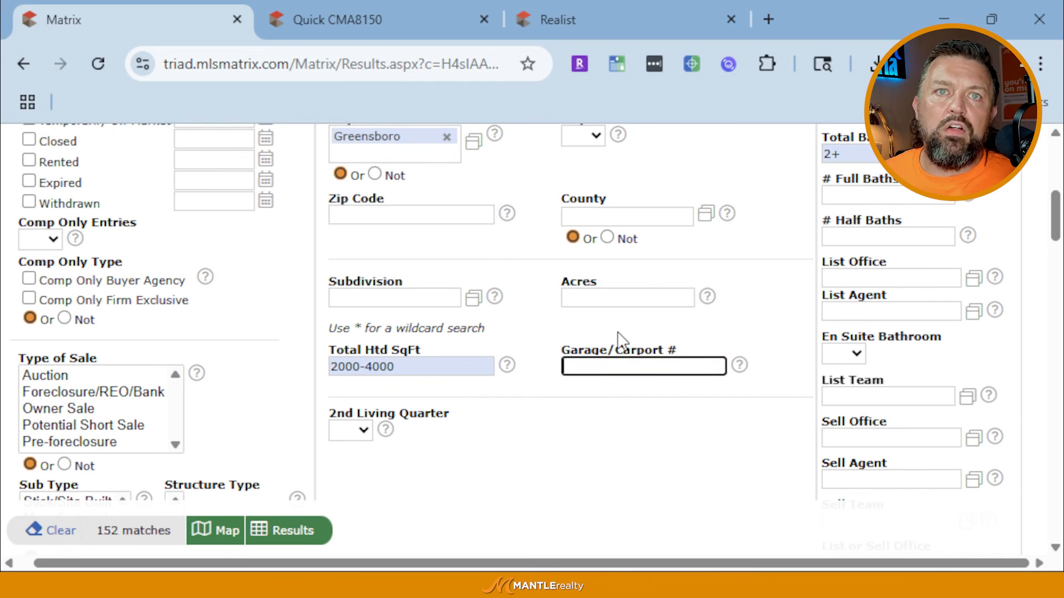
pyautogui.write('2')
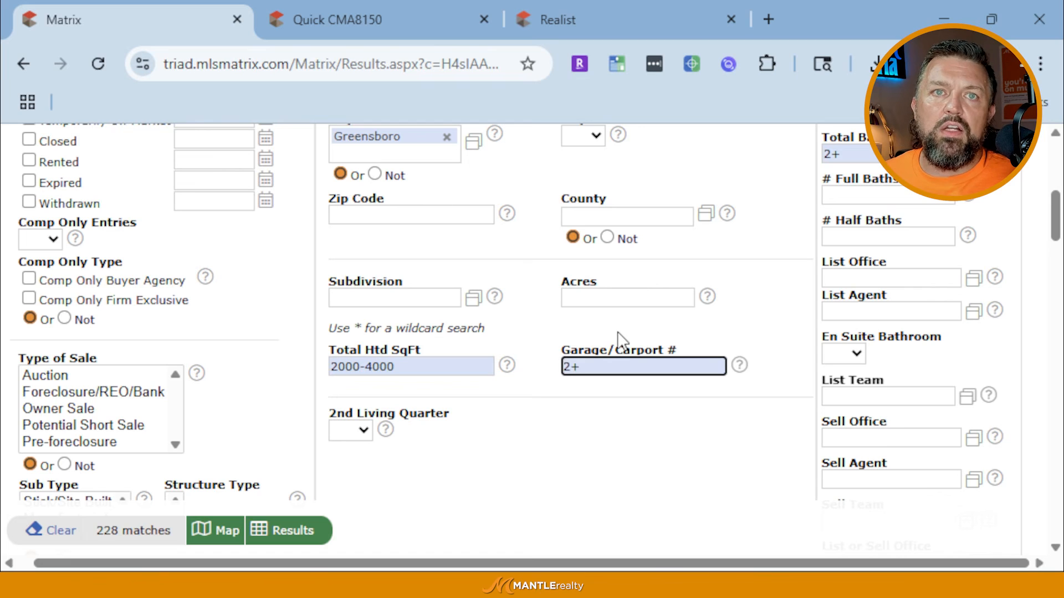
pyautogui.write('+')
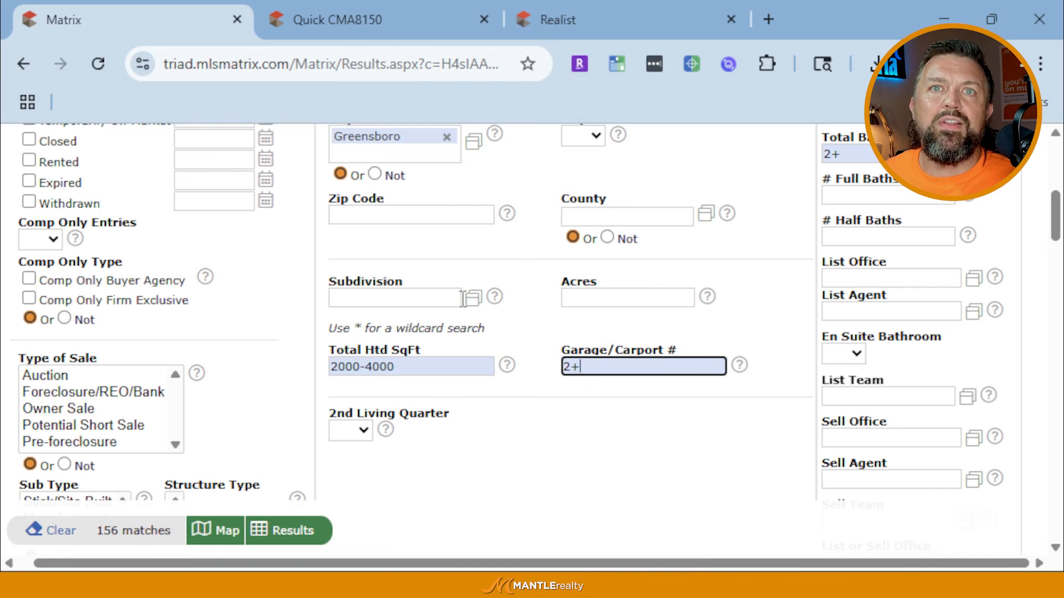
# Enter 2000+ in Year Built and review the criteria, now showing 98 matches
pyautogui.scroll(-3, 355, 388)
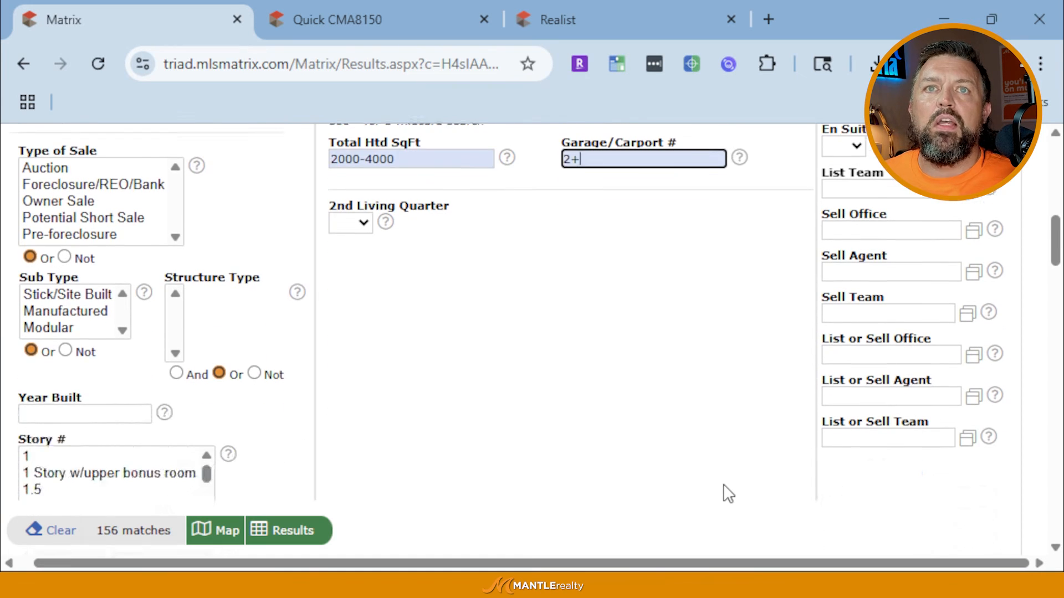
pyautogui.scroll(3, 613, 454)
pyautogui.scroll(-4, 261, 421)
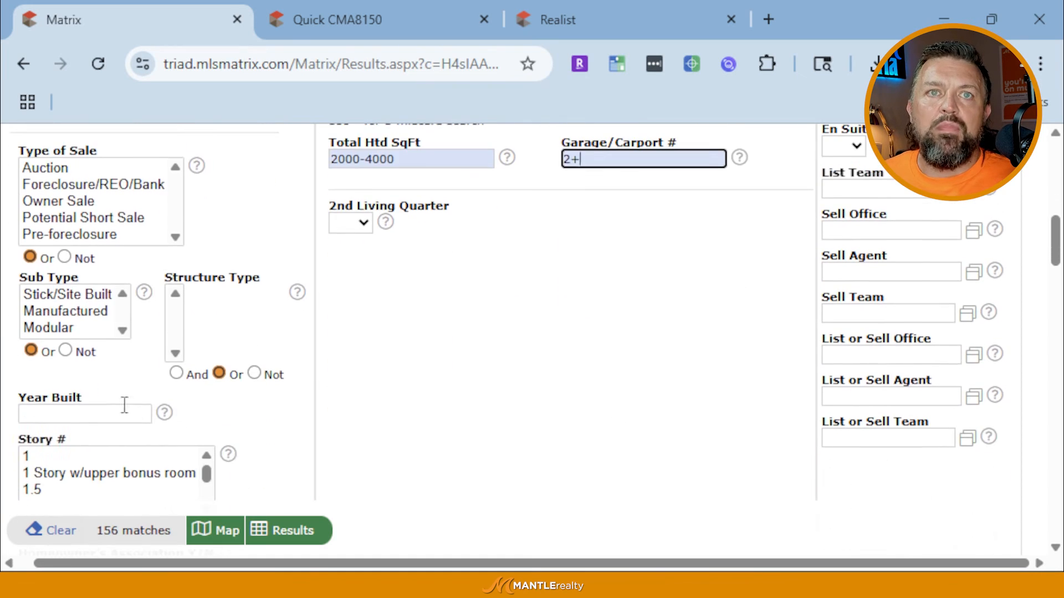
pyautogui.click(118, 417)
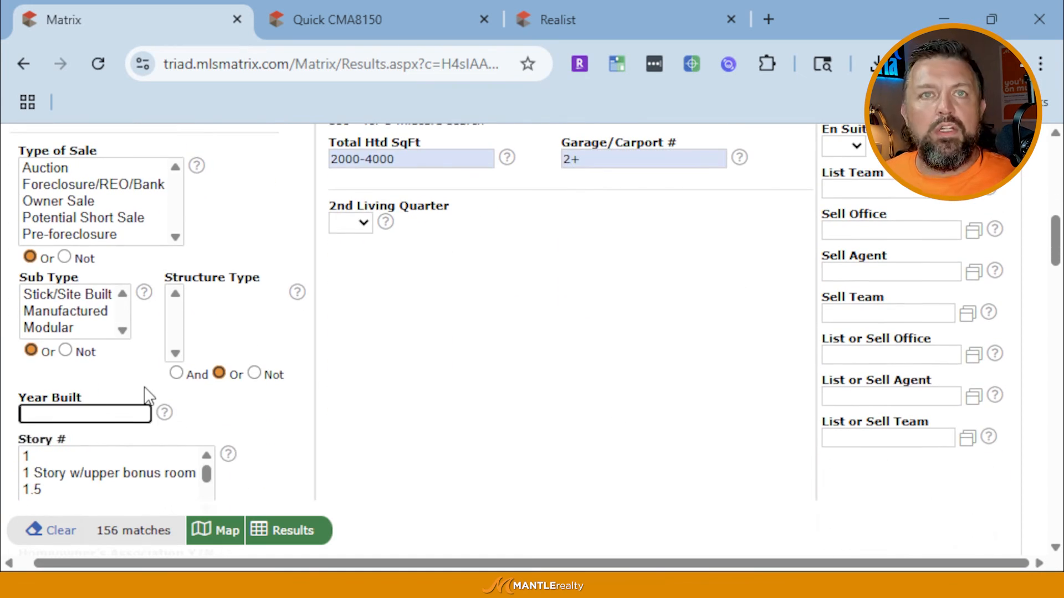
pyautogui.write('200')
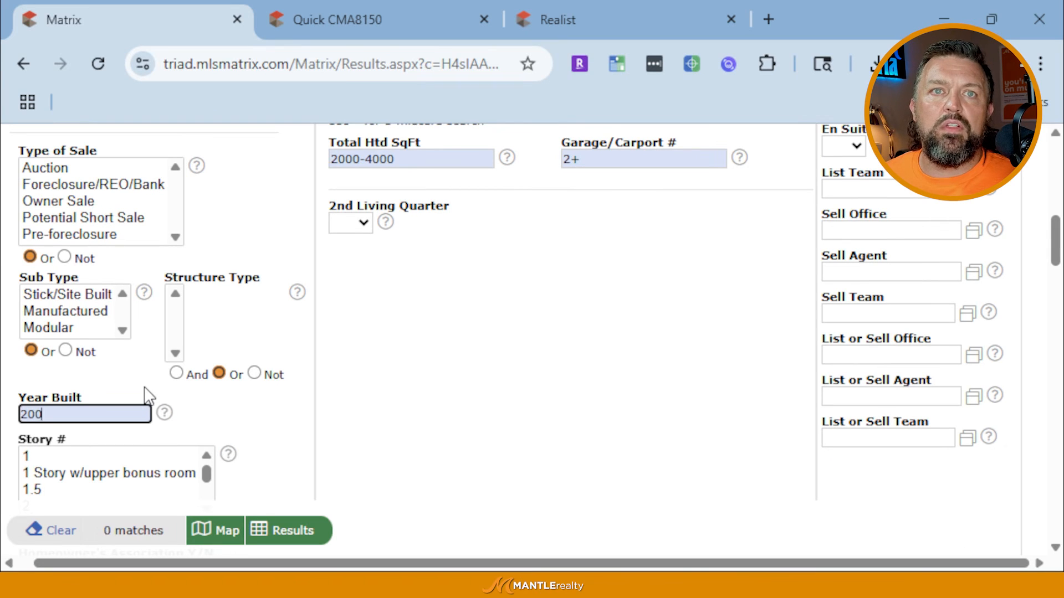
pyautogui.write('0+')
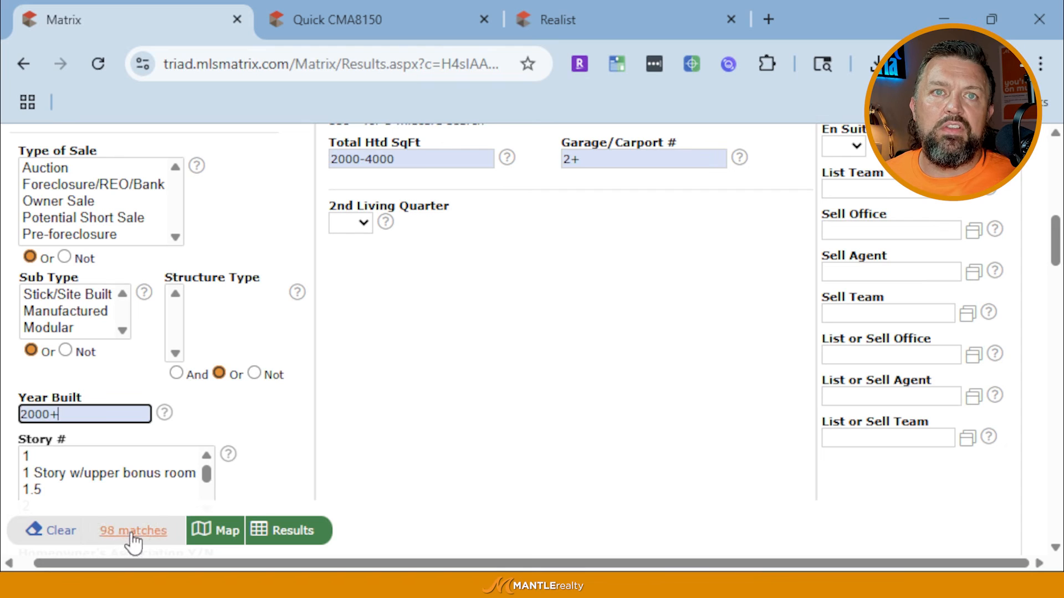
pyautogui.scroll(1, 429, 398)
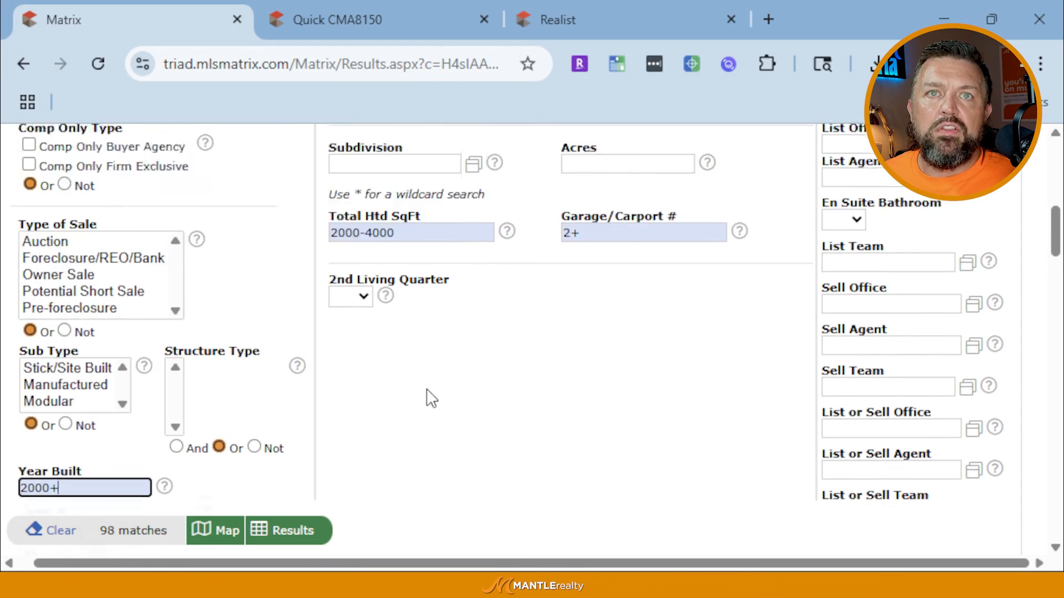
pyautogui.scroll(2, 431, 398)
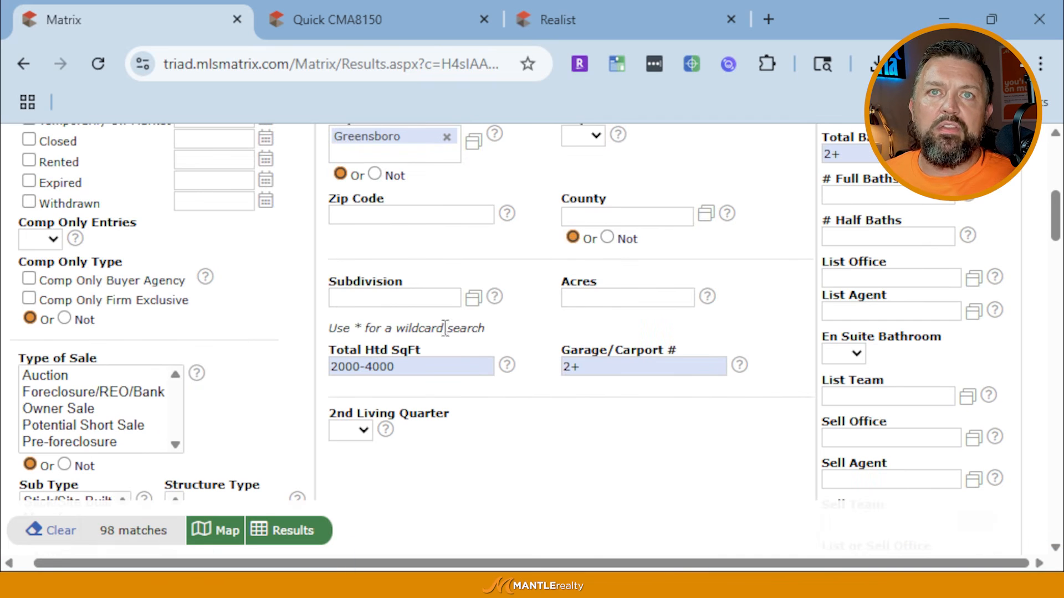
pyautogui.scroll(5, 445, 328)
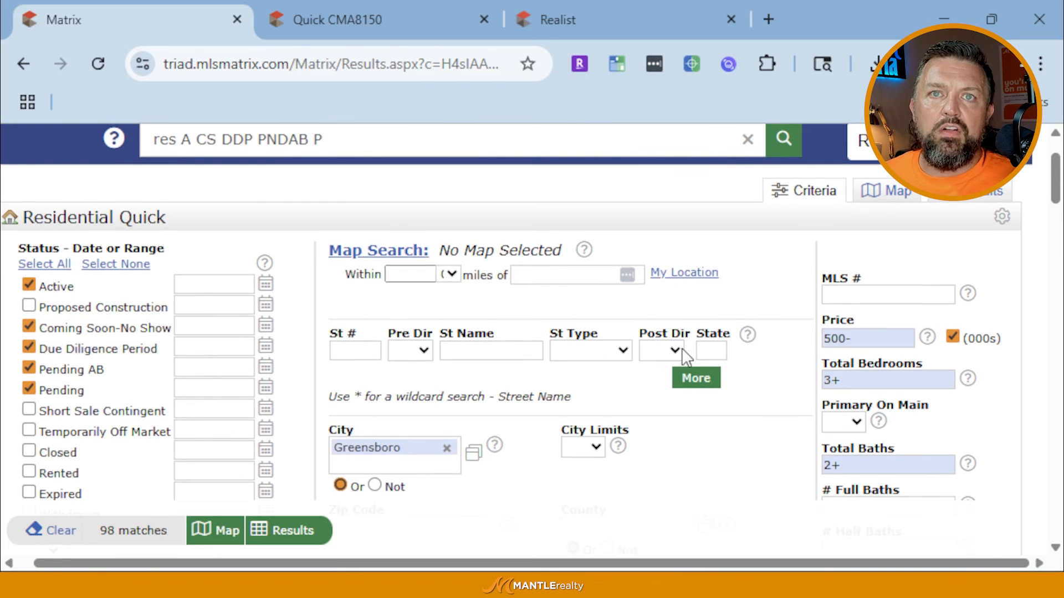
pyautogui.scroll(-3, 686, 358)
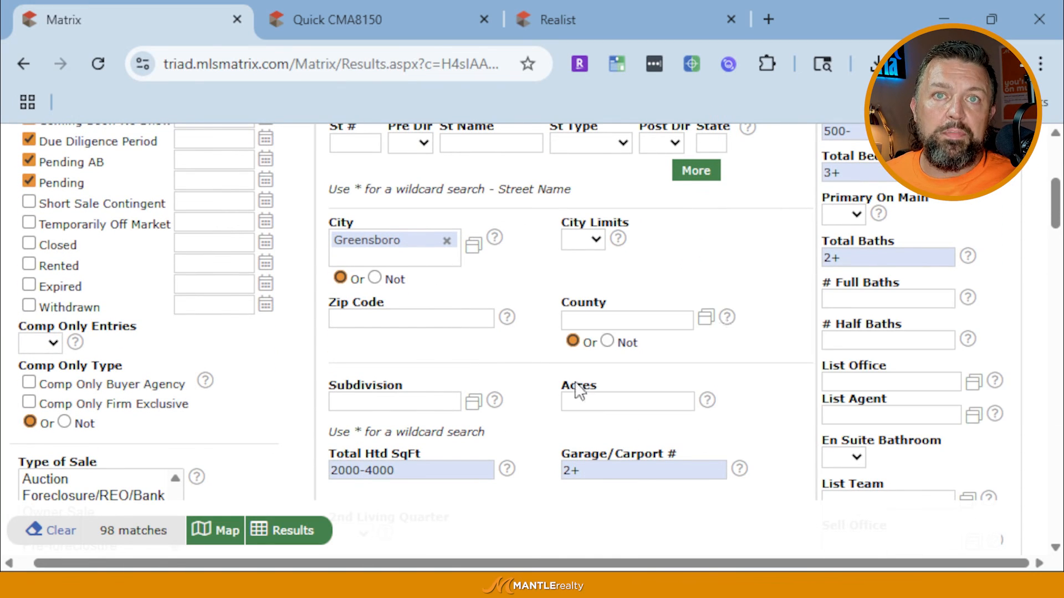
pyautogui.scroll(-2, 430, 437)
pyautogui.scroll(-3, 380, 387)
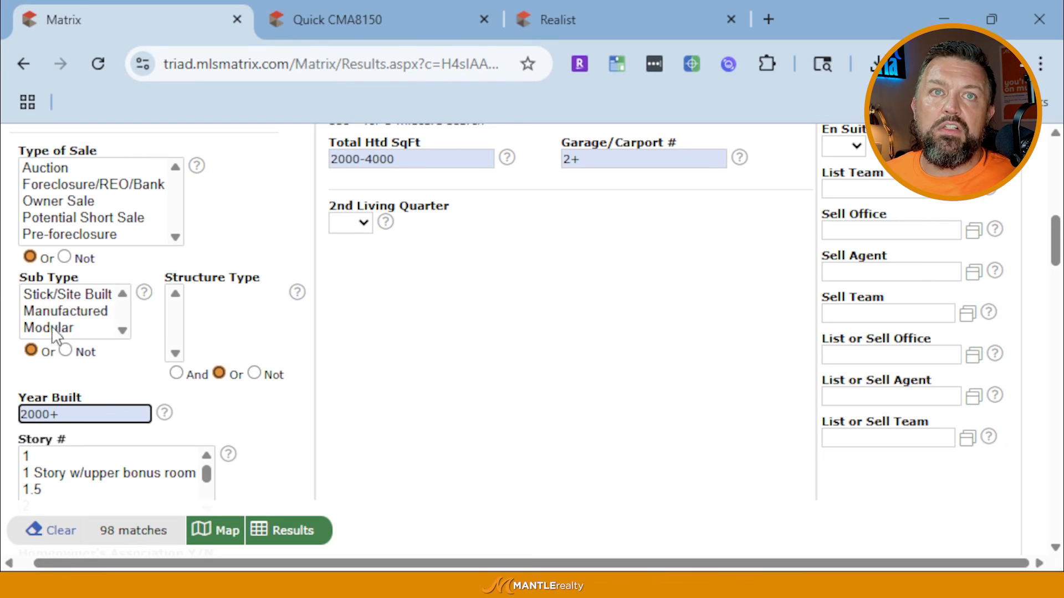
pyautogui.click(66, 296)
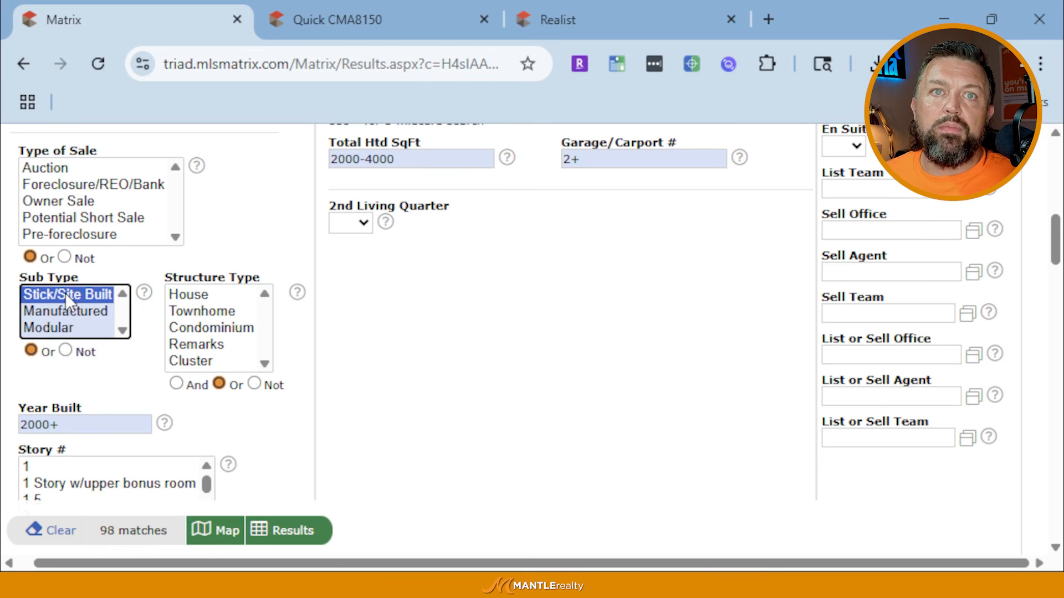
pyautogui.click(187, 294)
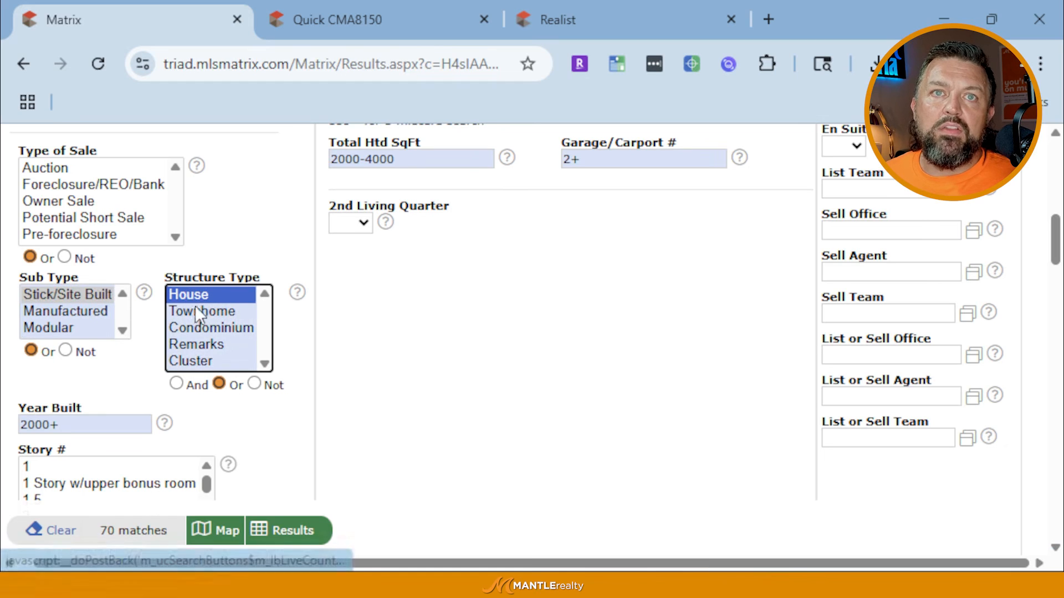
pyautogui.click(201, 310)
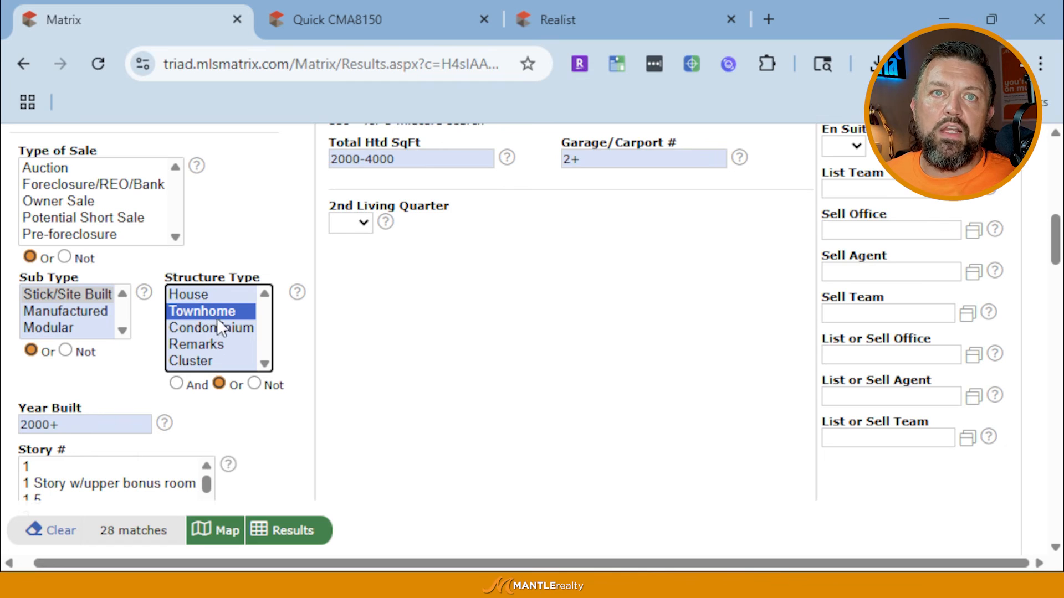
pyautogui.click(215, 326)
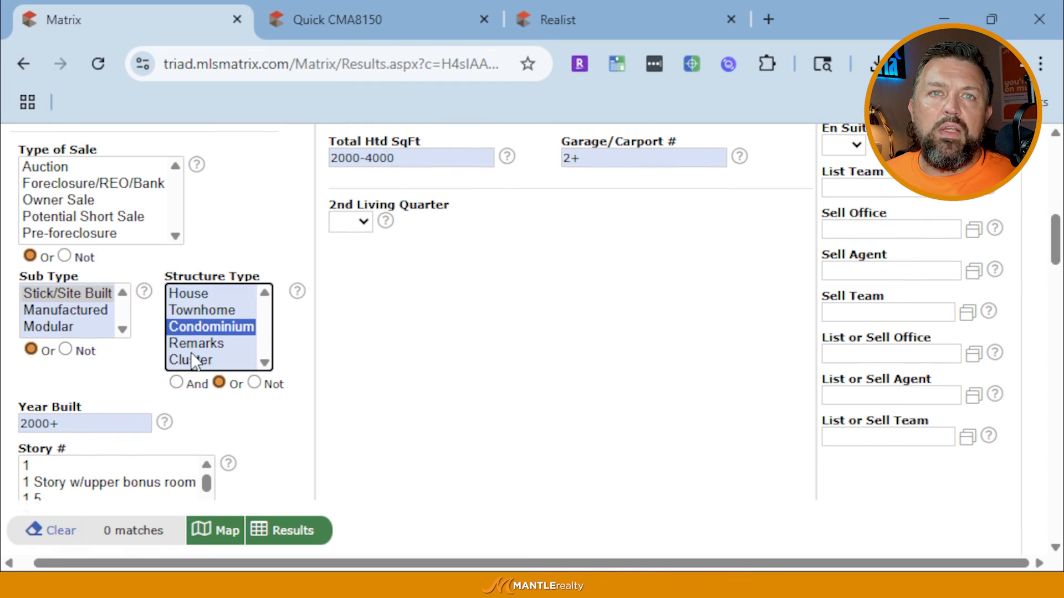
pyautogui.scroll(-2, 194, 363)
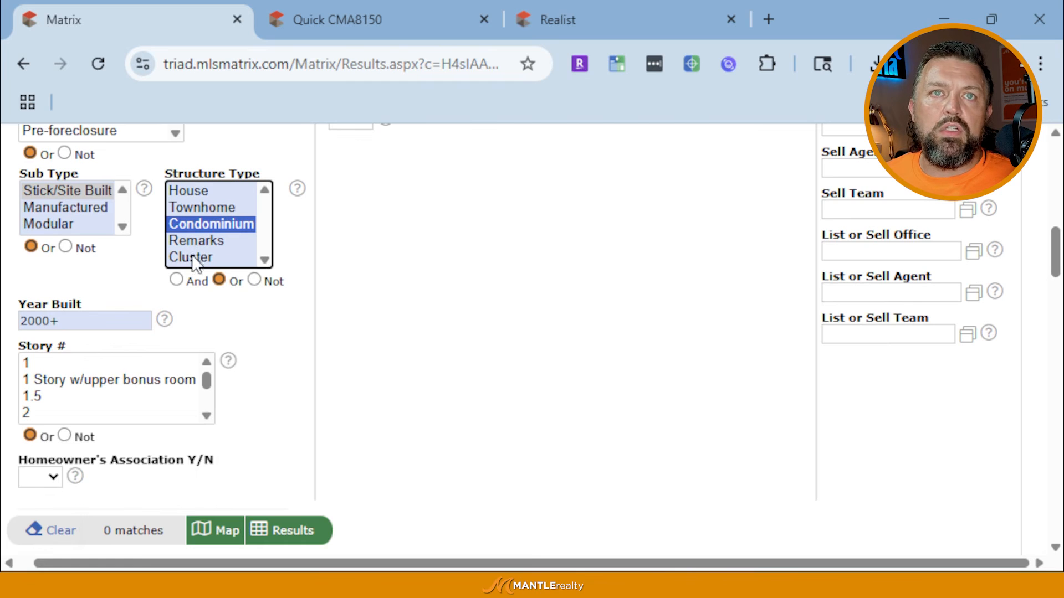
pyautogui.click(65, 210)
pyautogui.click(52, 226)
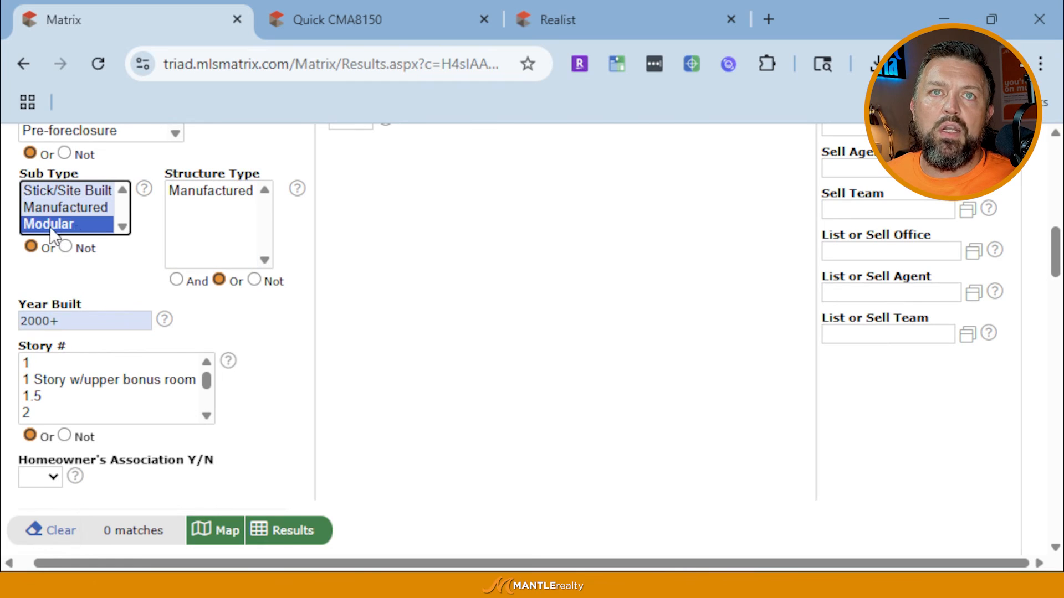
pyautogui.click(50, 190)
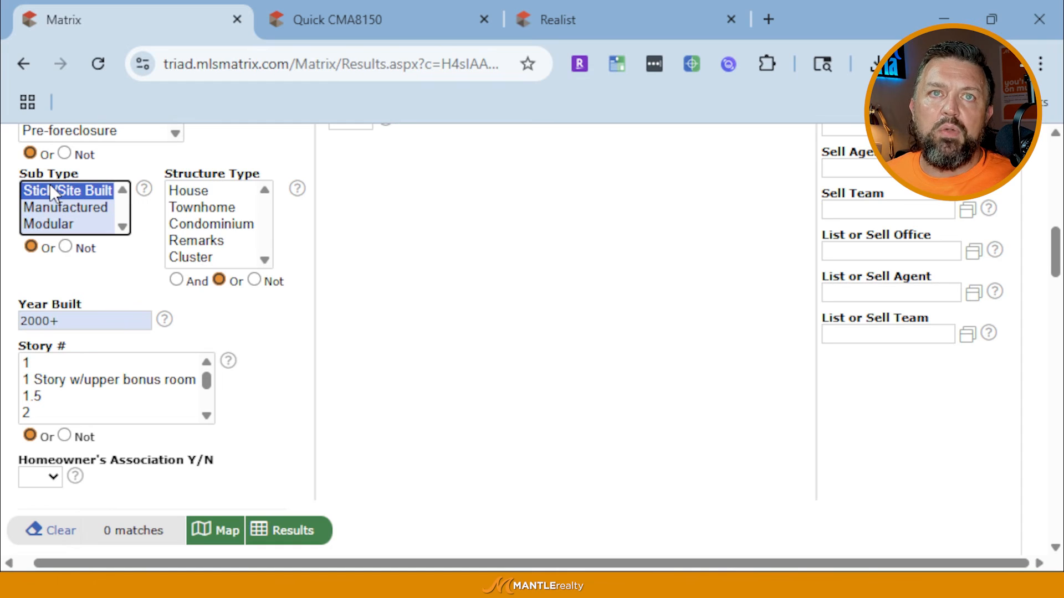
pyautogui.click(190, 190)
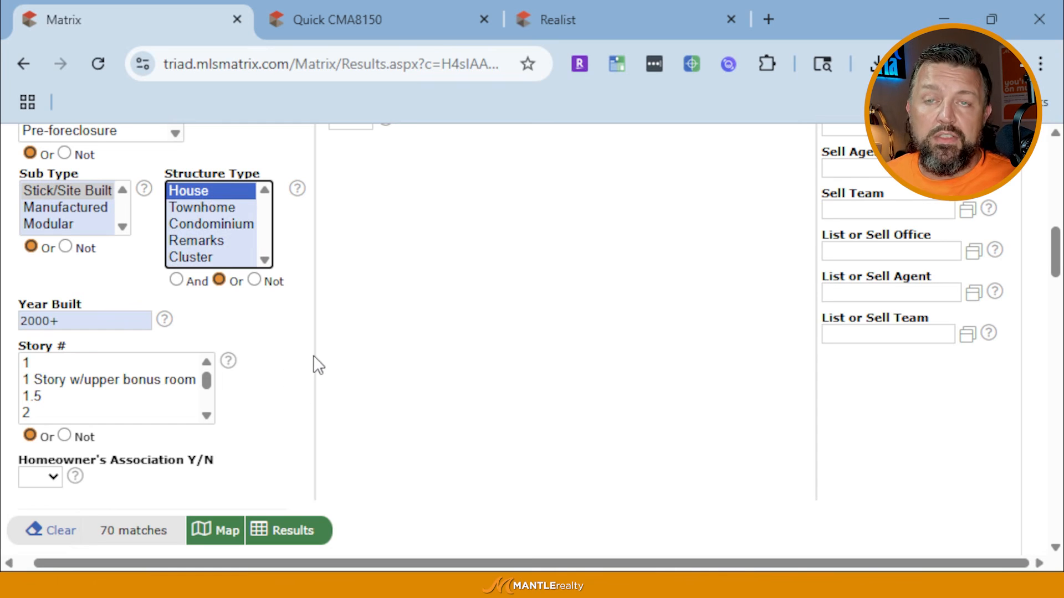
pyautogui.scroll(-2, 313, 355)
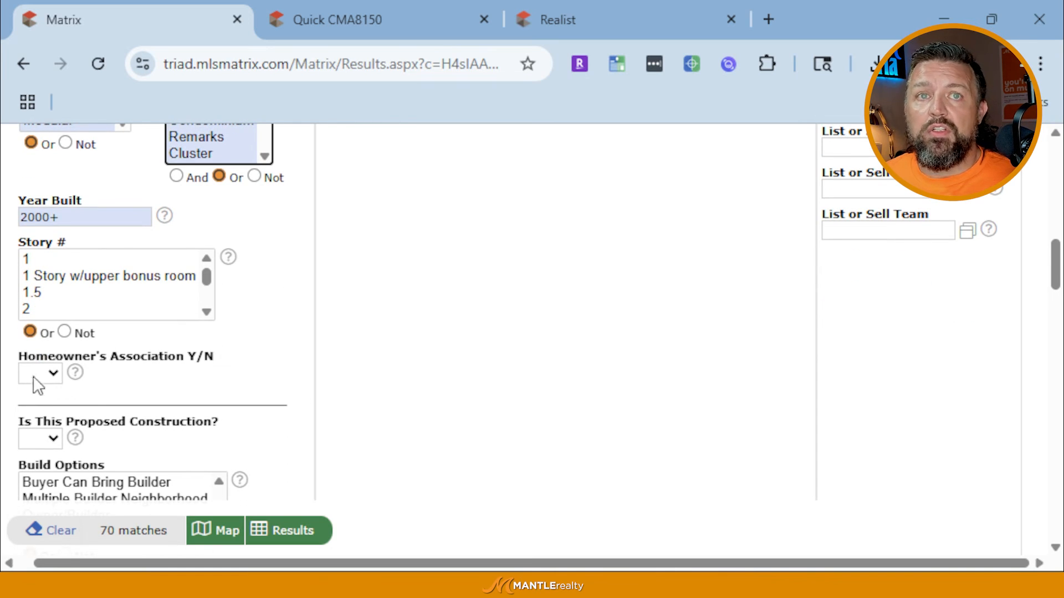
pyautogui.scroll(3, 839, 313)
pyautogui.scroll(1, 506, 335)
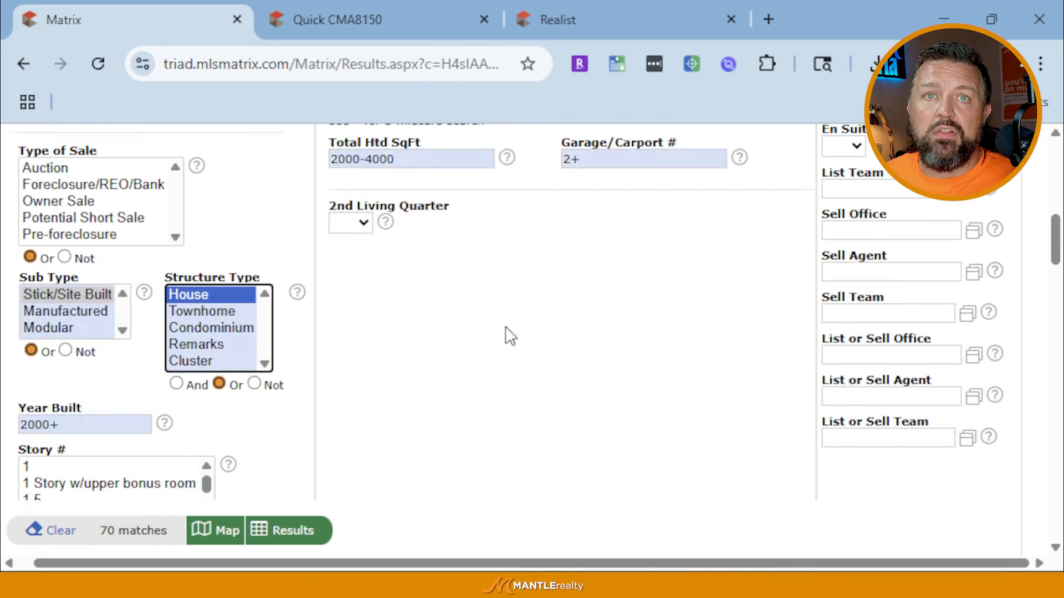
pyautogui.scroll(-5, 333, 372)
pyautogui.scroll(-5, 363, 331)
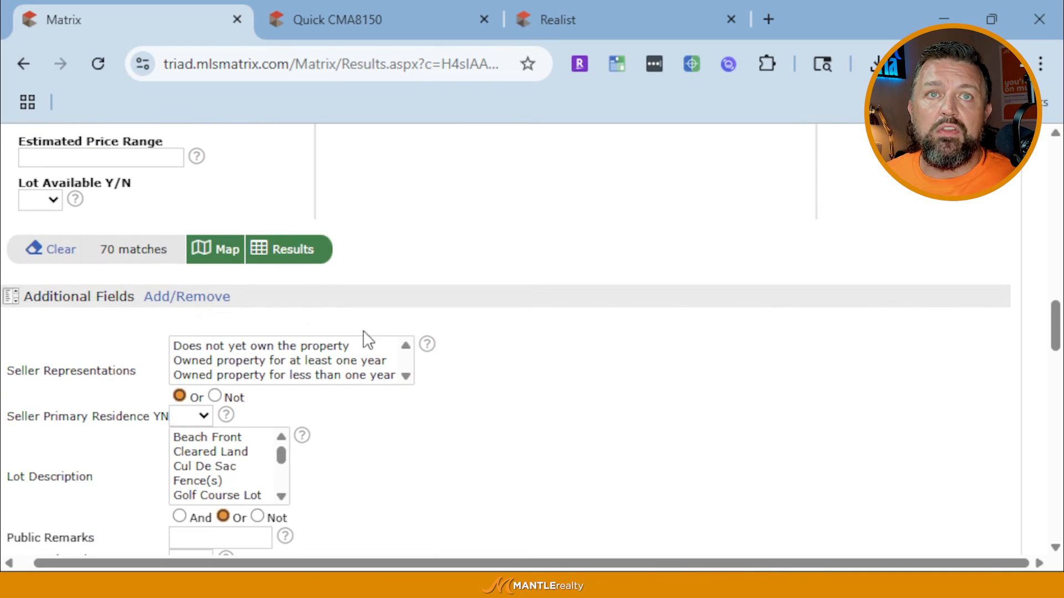
pyautogui.scroll(10, 427, 258)
pyautogui.scroll(7, 493, 302)
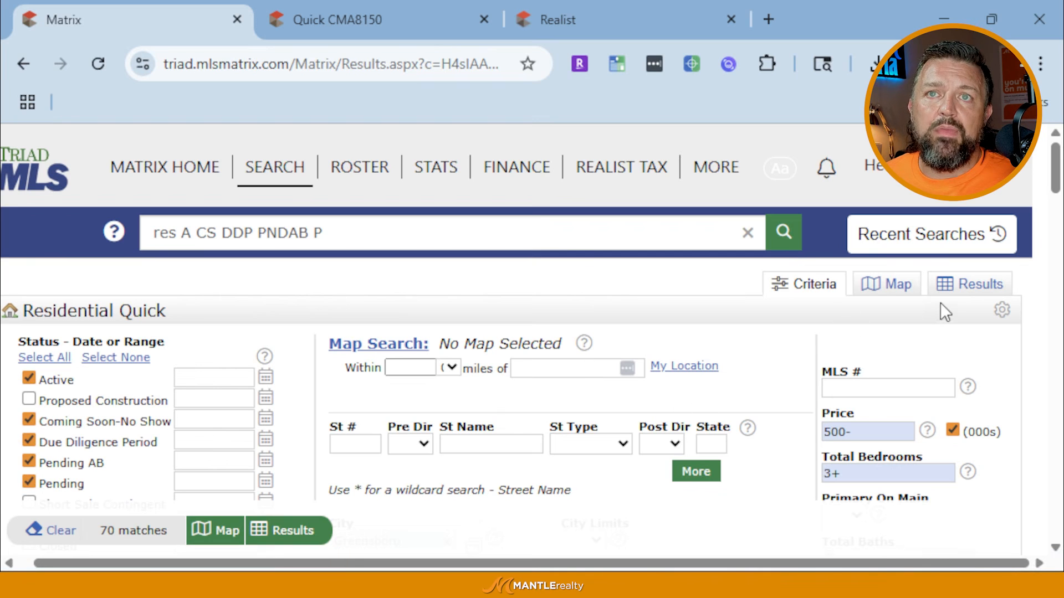
# Draw a polygon around the Greensboro markers on the Map tab, then return to Criteria
pyautogui.click(884, 287)
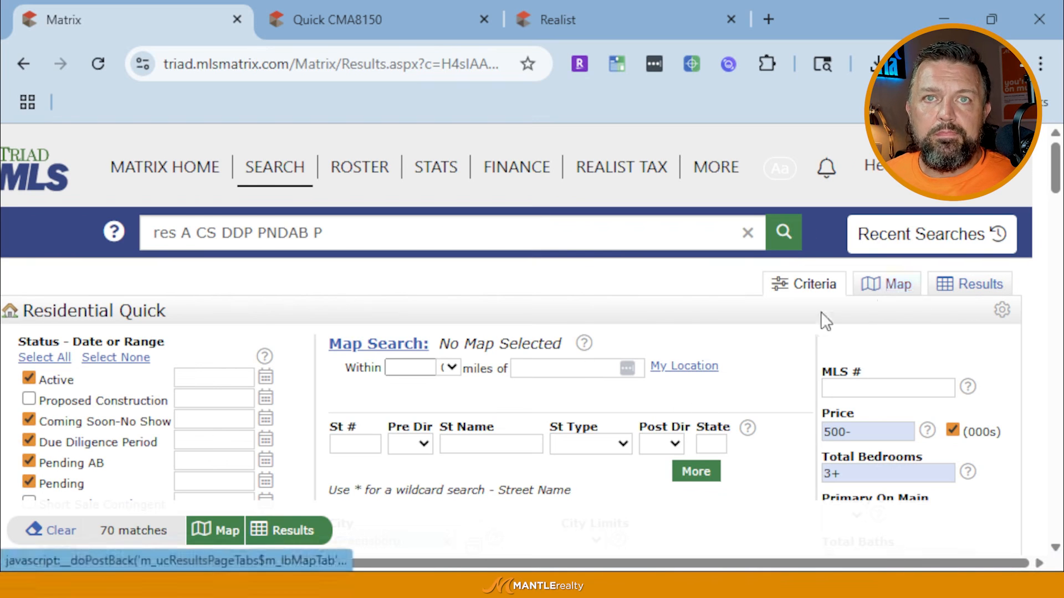
pyautogui.scroll(-1, 582, 421)
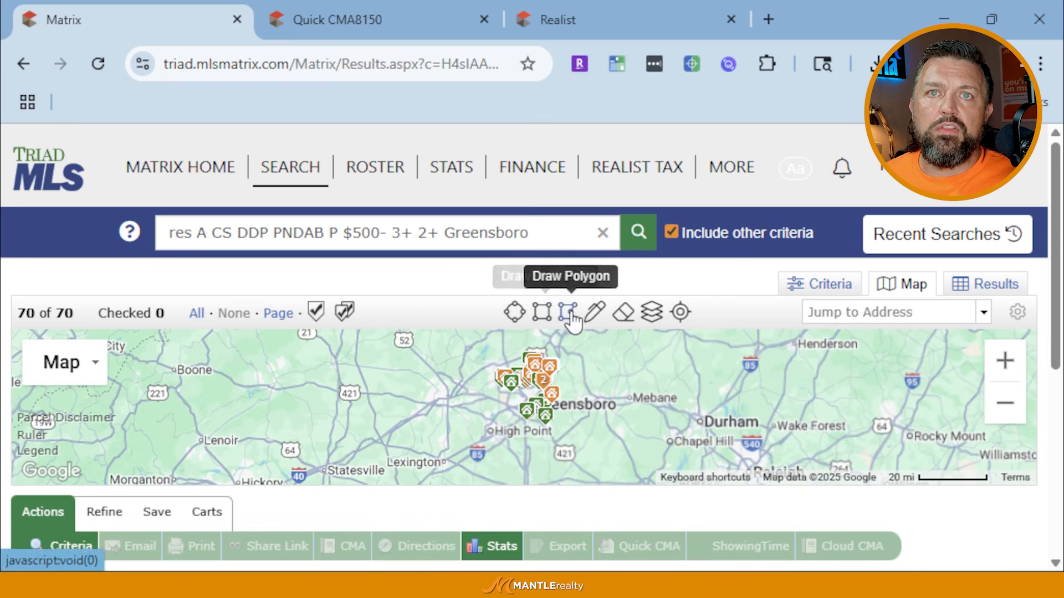
pyautogui.click(568, 315)
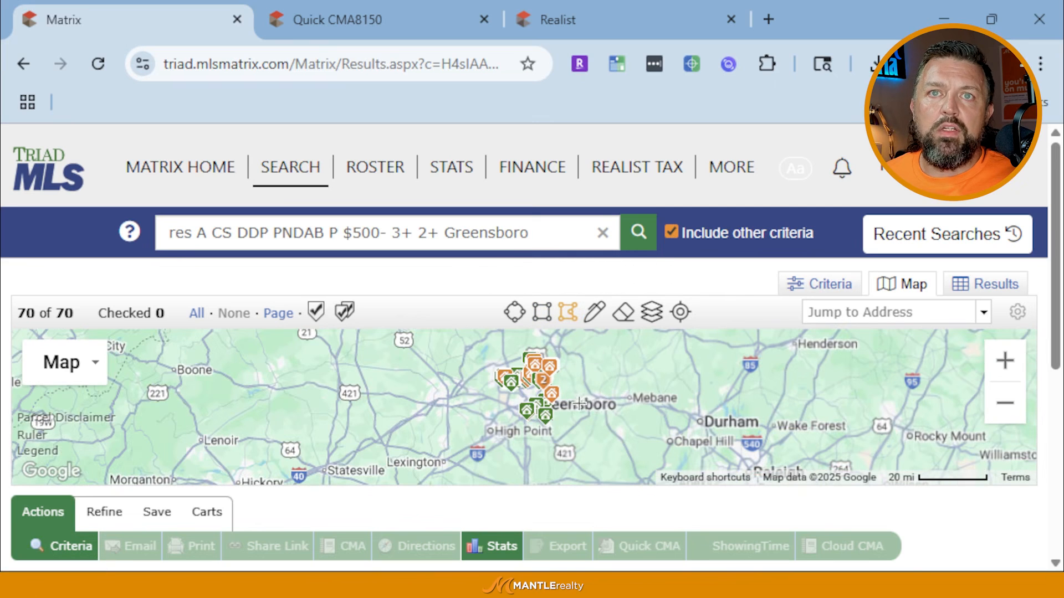
pyautogui.click(572, 403)
pyautogui.click(549, 339)
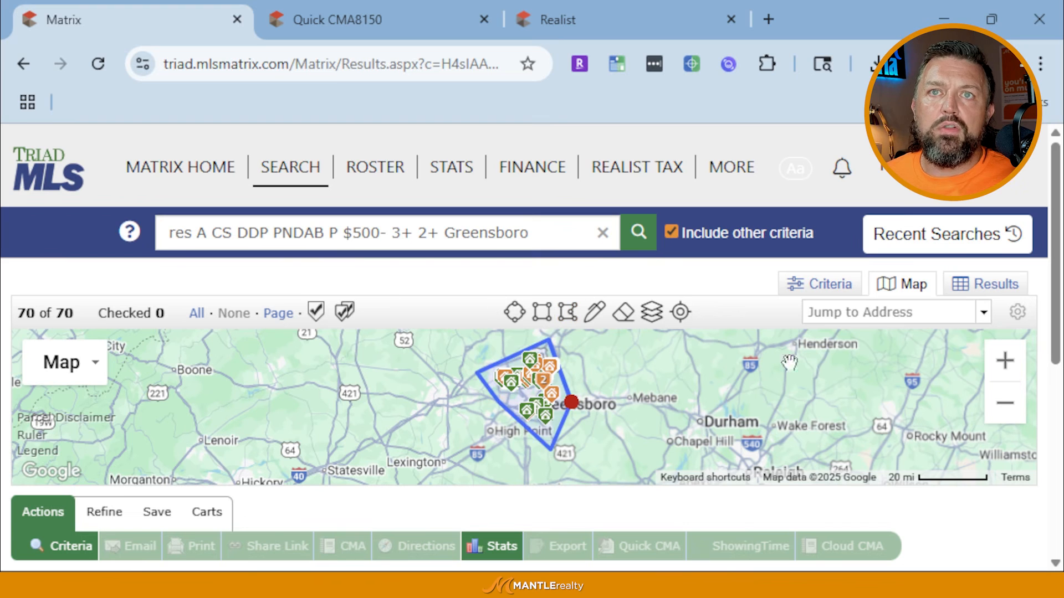
pyautogui.click(830, 285)
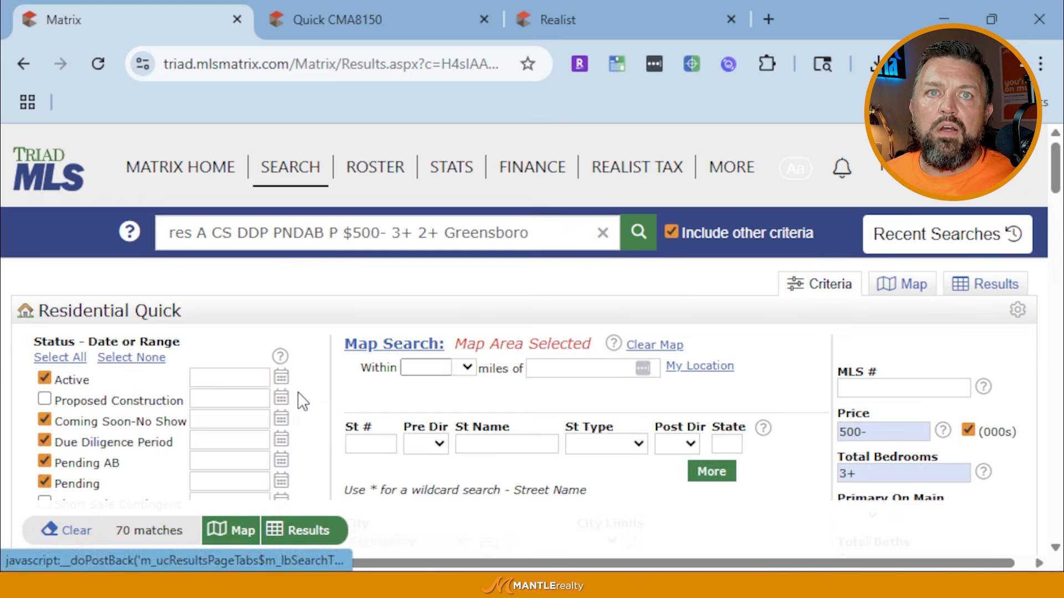
# Clear Greensboro from the City field so only the map area limits the search
pyautogui.scroll(-3, 441, 353)
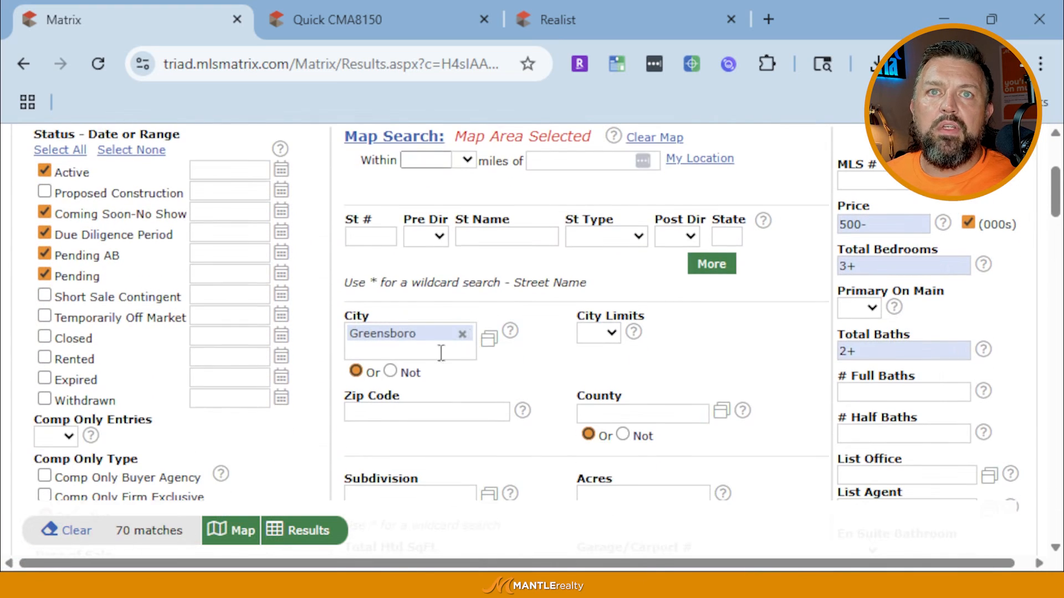
pyautogui.click(462, 335)
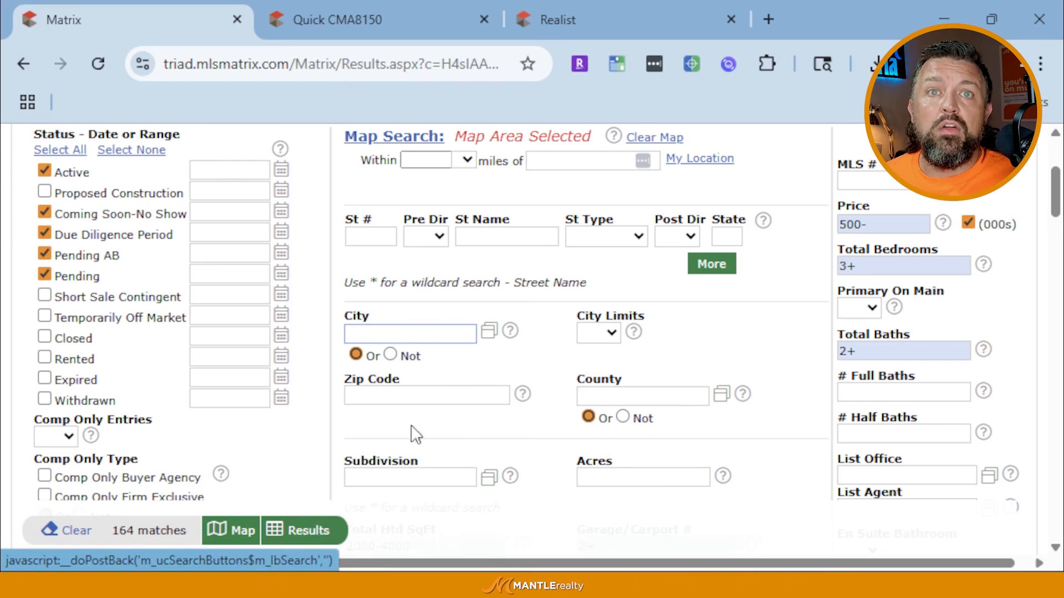
pyautogui.scroll(4, 609, 388)
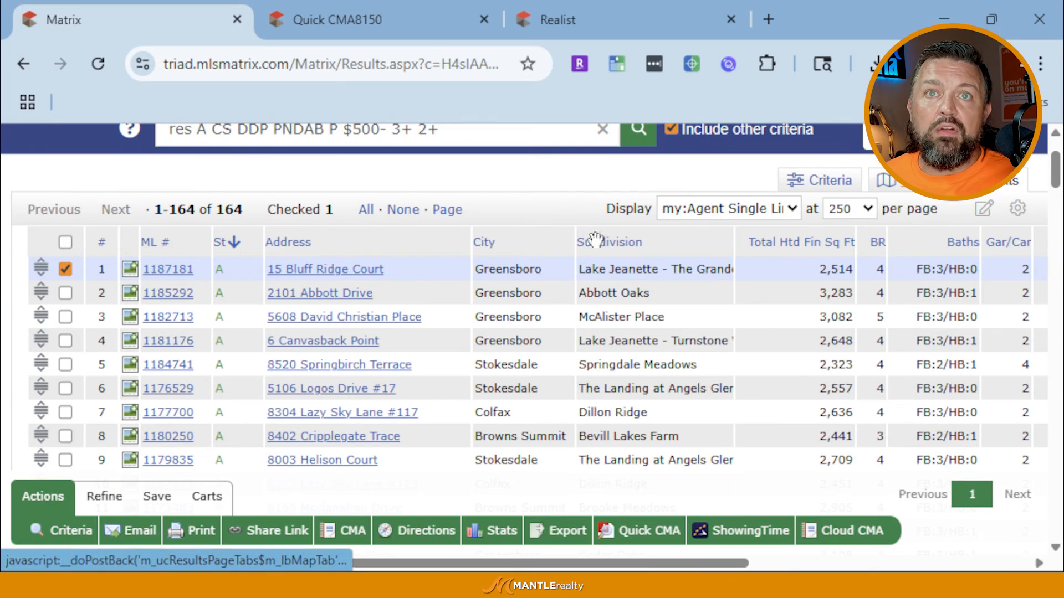
# View the 164 results on the map, inspect the $415,000 listing, and pan to Greensboro
pyautogui.click(892, 180)
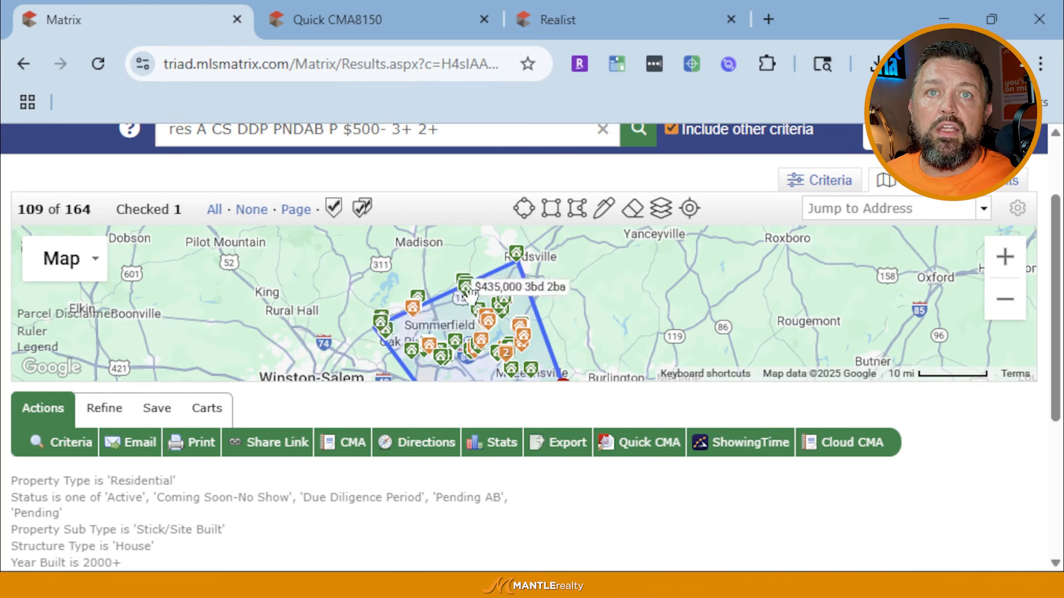
pyautogui.scroll(-1, 460, 308)
pyautogui.scroll(2, 459, 308)
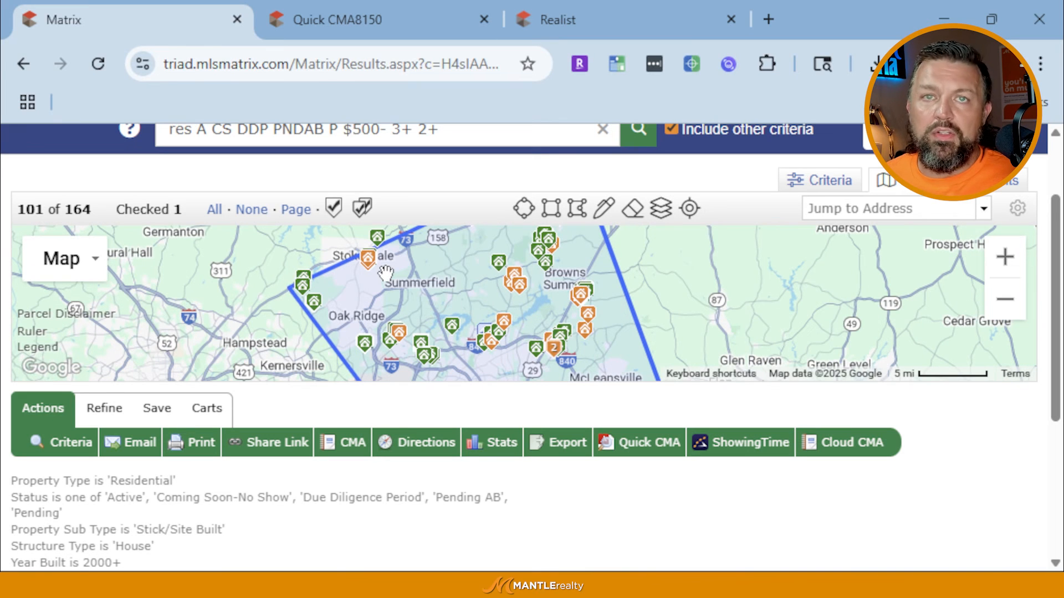
pyautogui.scroll(-1, 415, 296)
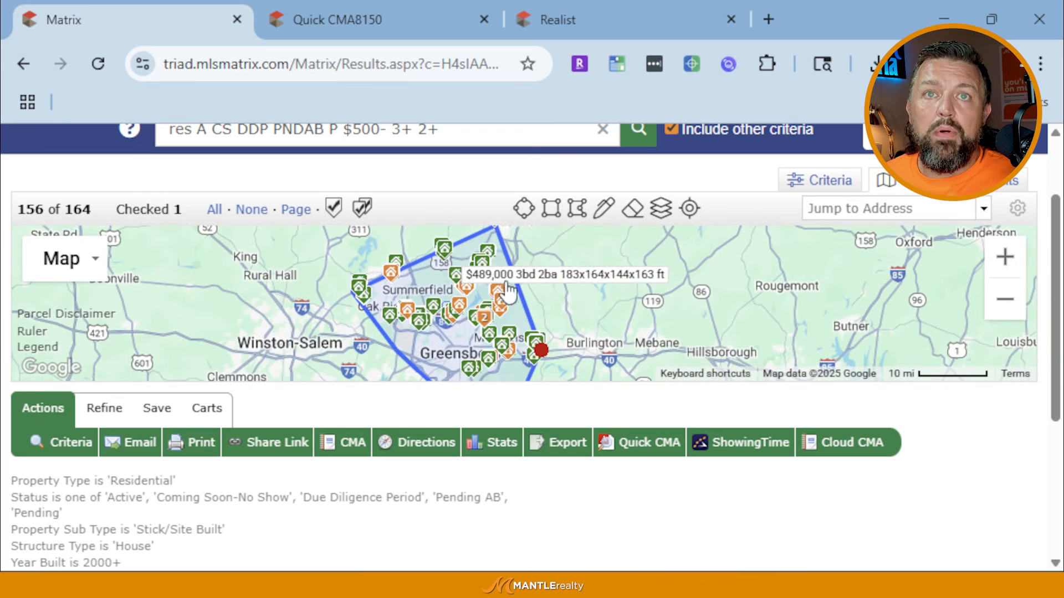
pyautogui.scroll(1, 490, 261)
pyautogui.scroll(-1, 482, 288)
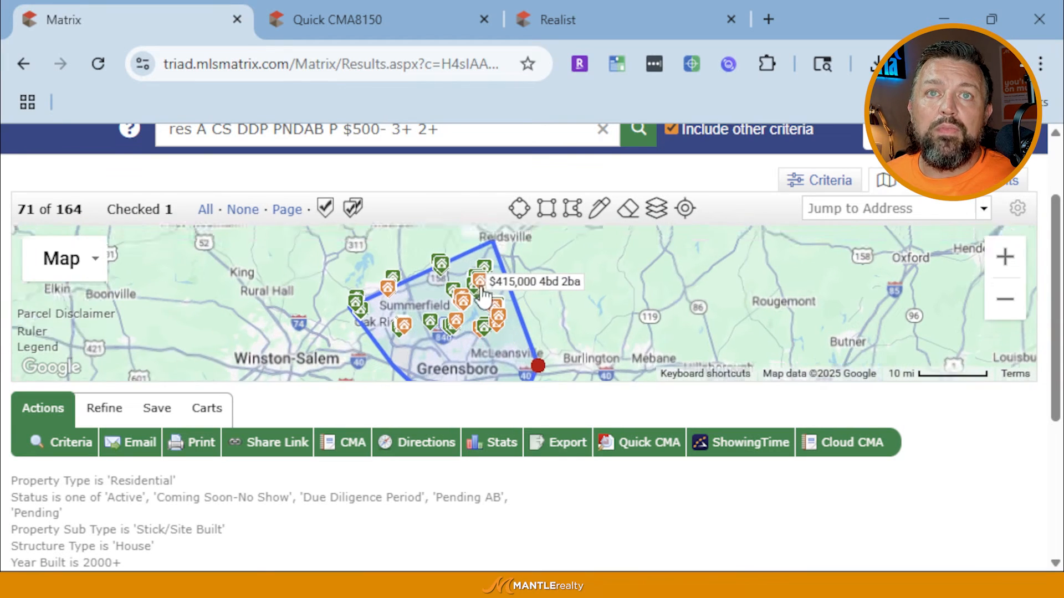
pyautogui.click(481, 290)
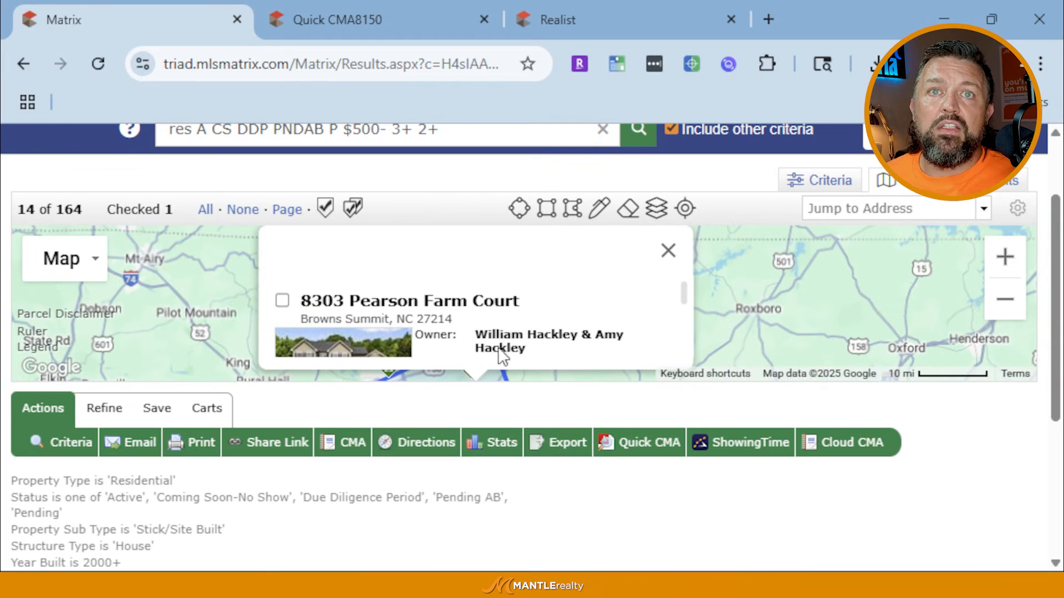
pyautogui.moveTo(239, 312); pyautogui.dragTo(231, 176)
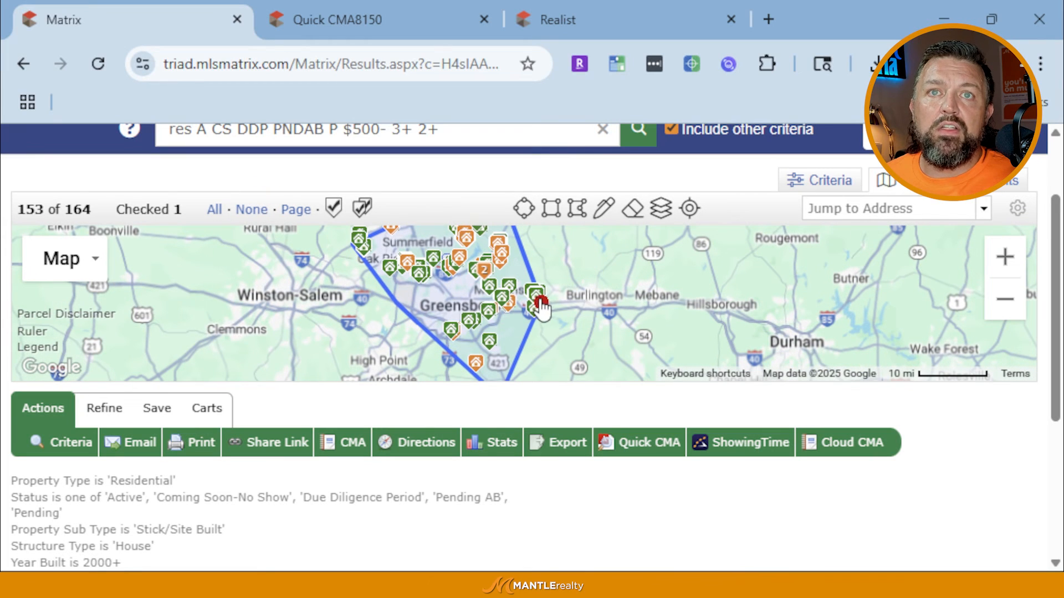
# Delete the old boundary, draw a tighter polygon around Greensboro, and view 51 results as a table
pyautogui.click(540, 305)
pyautogui.click(483, 308)
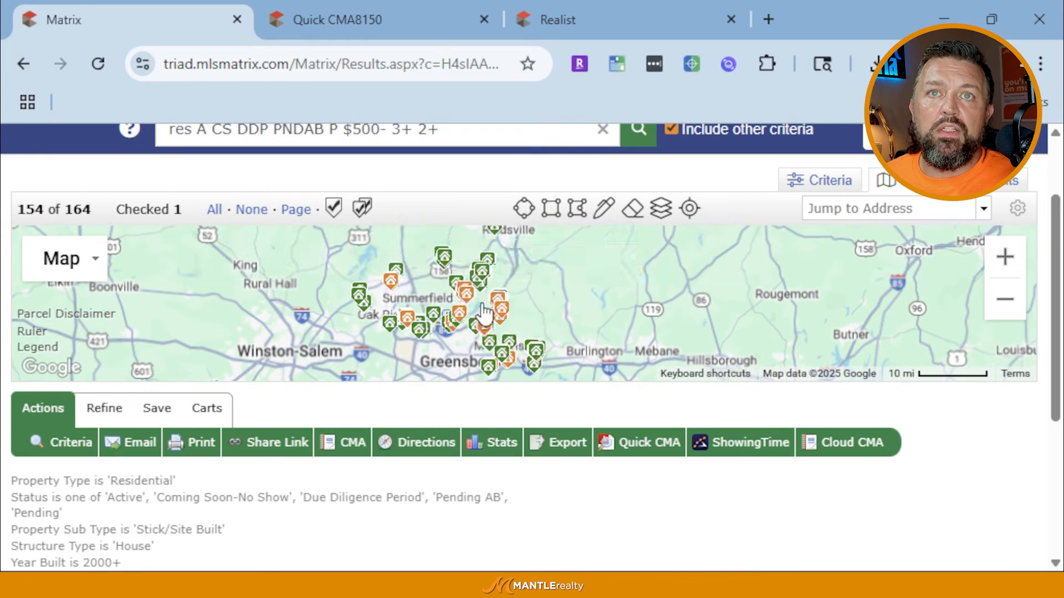
pyautogui.click(582, 209)
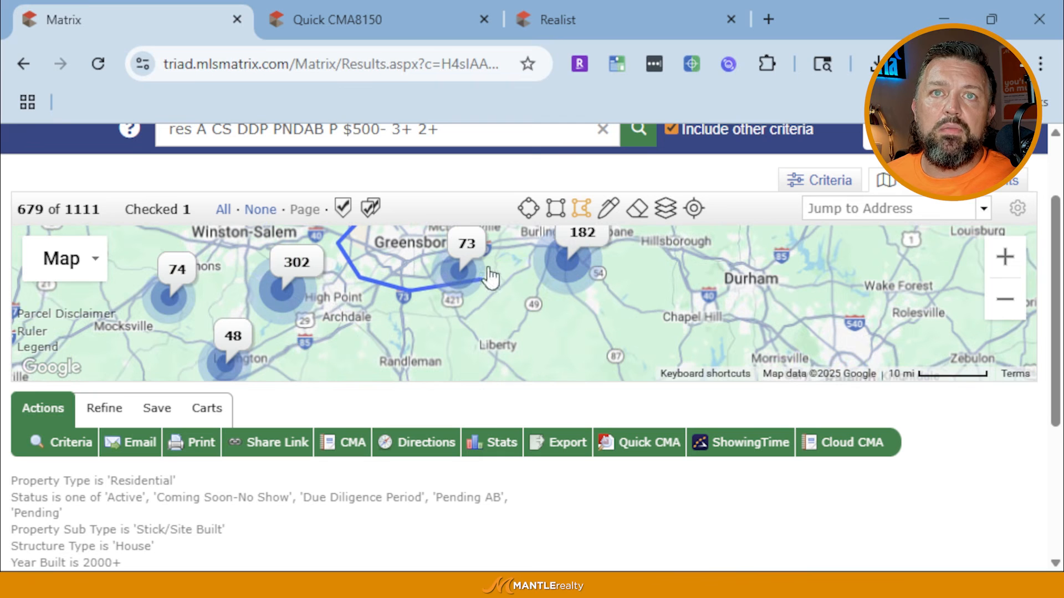
pyautogui.click(500, 239)
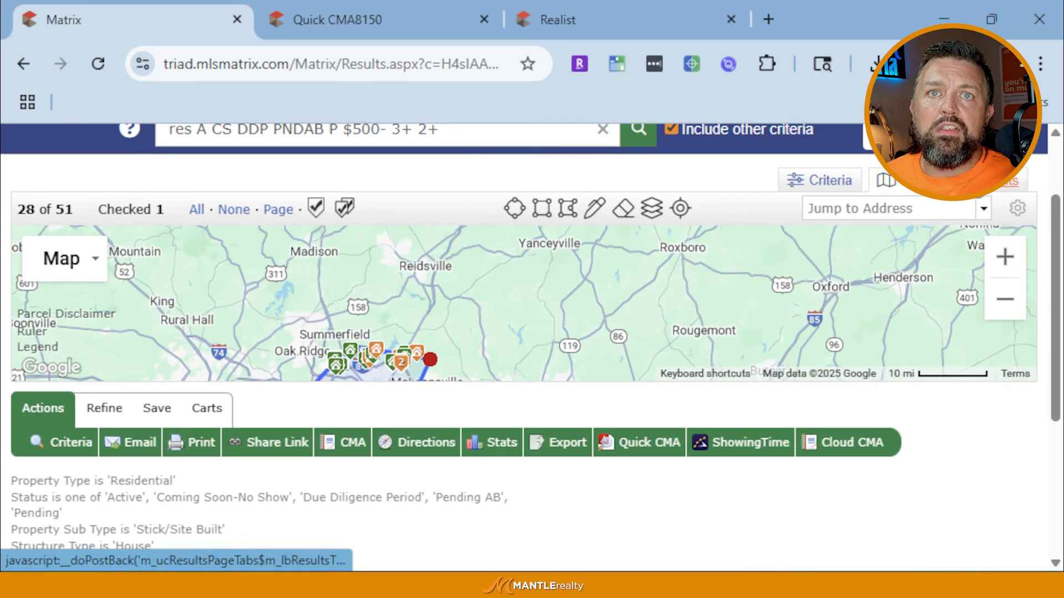
pyautogui.click(1005, 180)
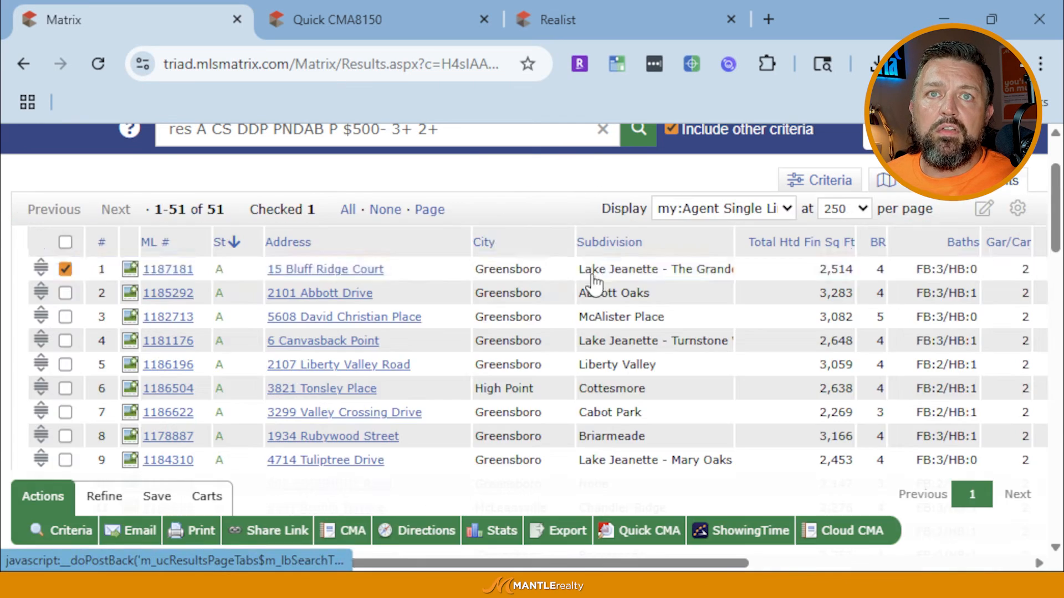
# Sort the 51 results by City, running from Greensboro through High Point to McLeansville
pyautogui.click(490, 249)
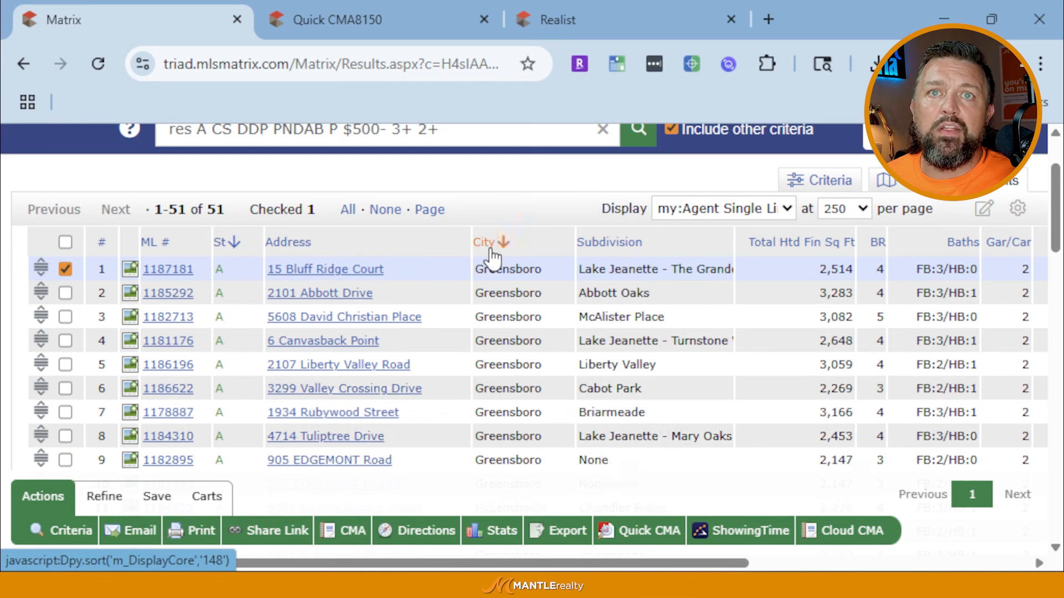
pyautogui.scroll(-15, 510, 424)
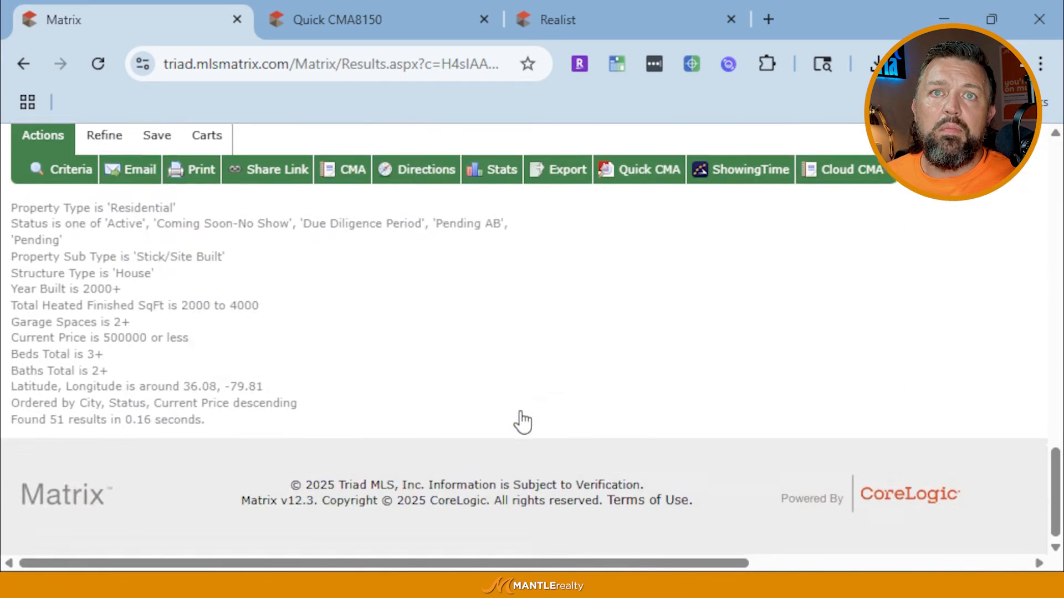
pyautogui.scroll(5, 515, 388)
pyautogui.scroll(2, 465, 280)
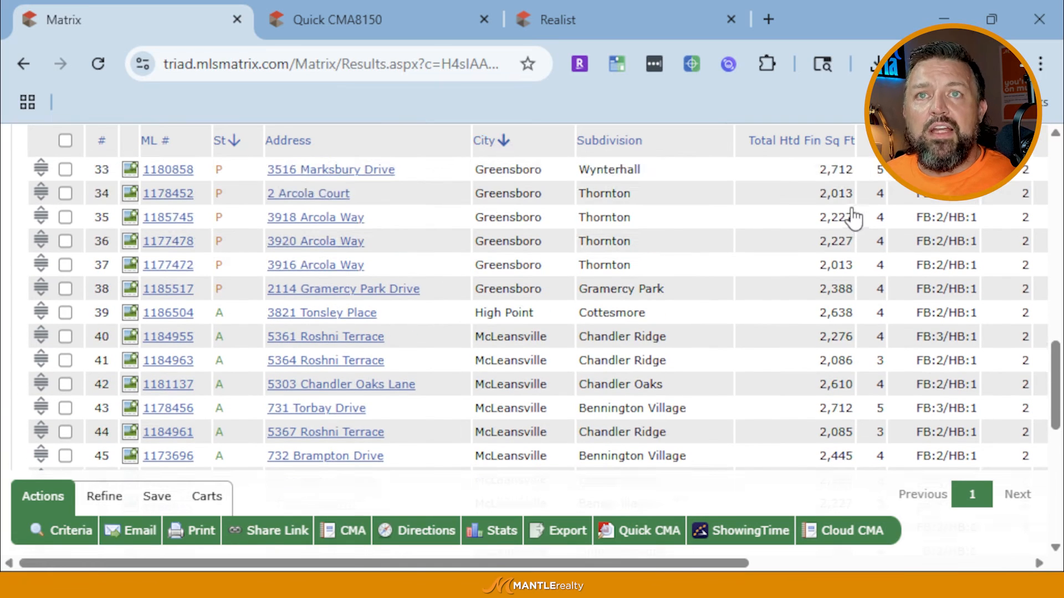
pyautogui.scroll(15, 853, 216)
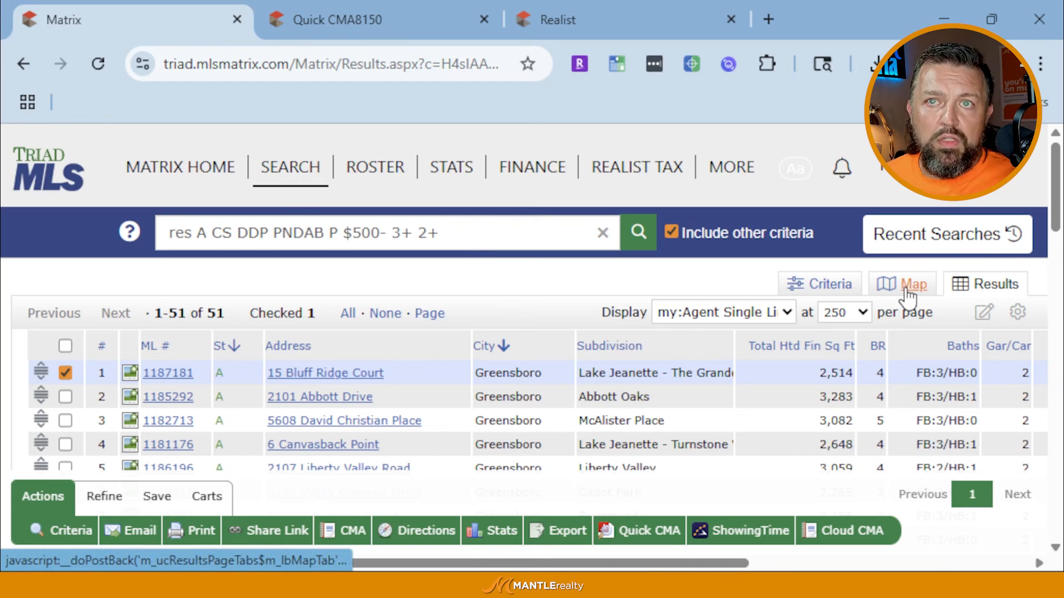
# View the 51 listings on the map, then look over the search criteria form
pyautogui.click(907, 294)
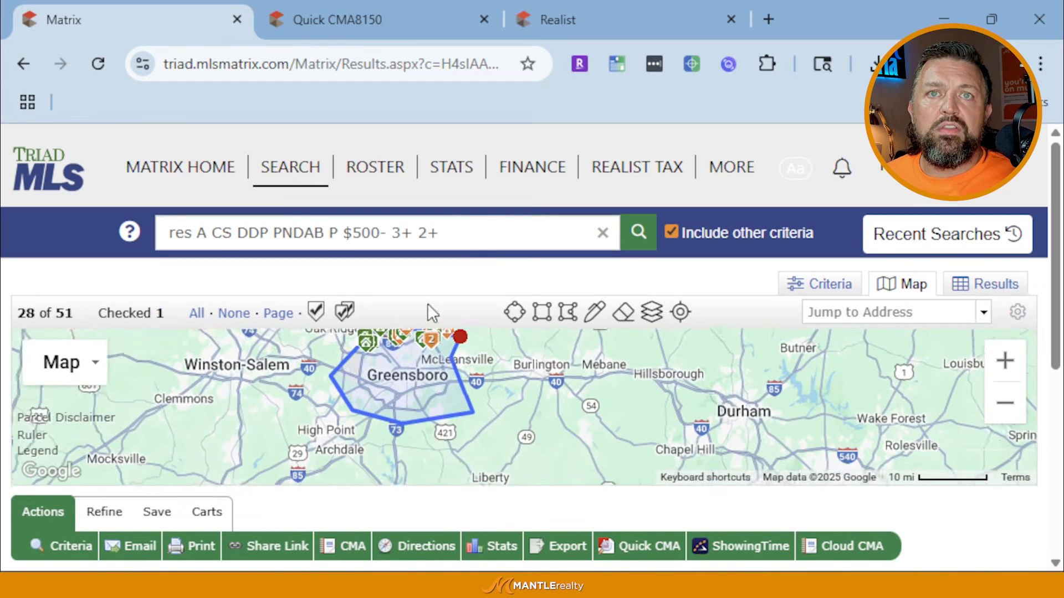
pyautogui.moveTo(431, 360); pyautogui.dragTo(437, 416)
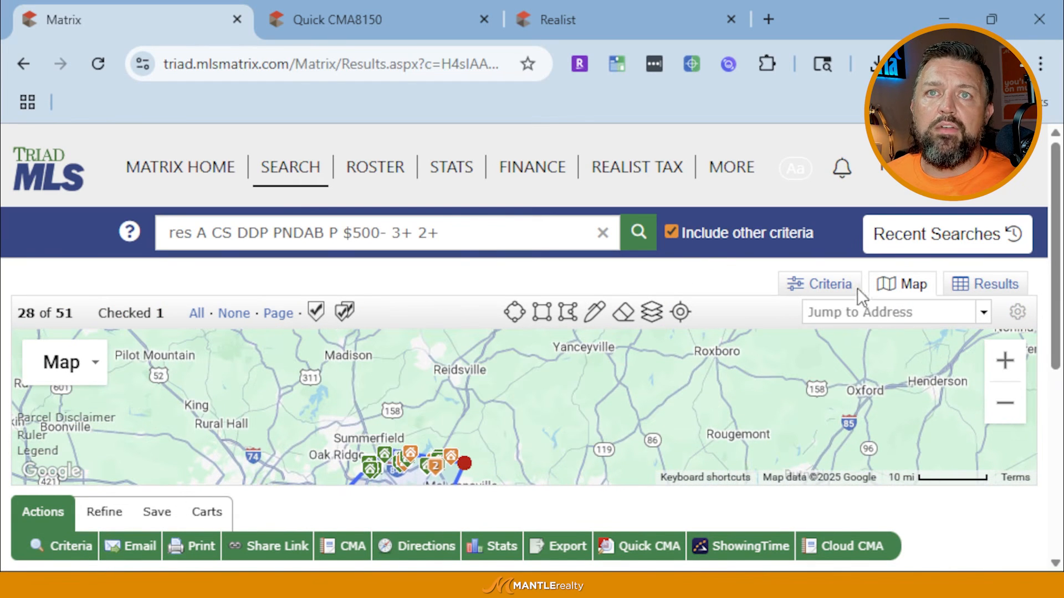
pyautogui.click(856, 287)
pyautogui.scroll(-2, 897, 246)
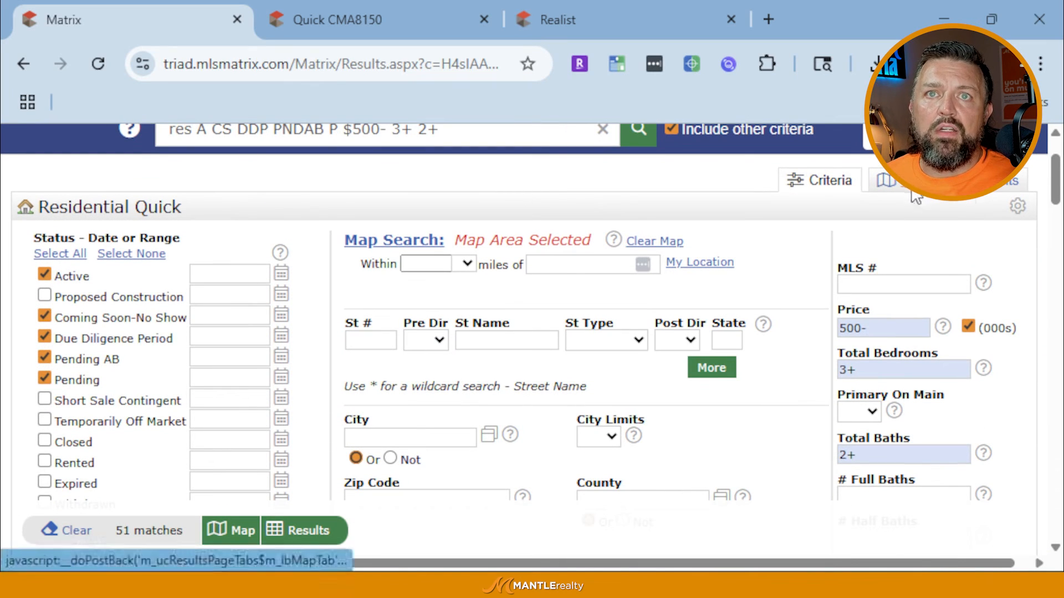
# Delete the drawn boundary shape from the results map and return to the criteria form
pyautogui.click(891, 182)
pyautogui.click(464, 359)
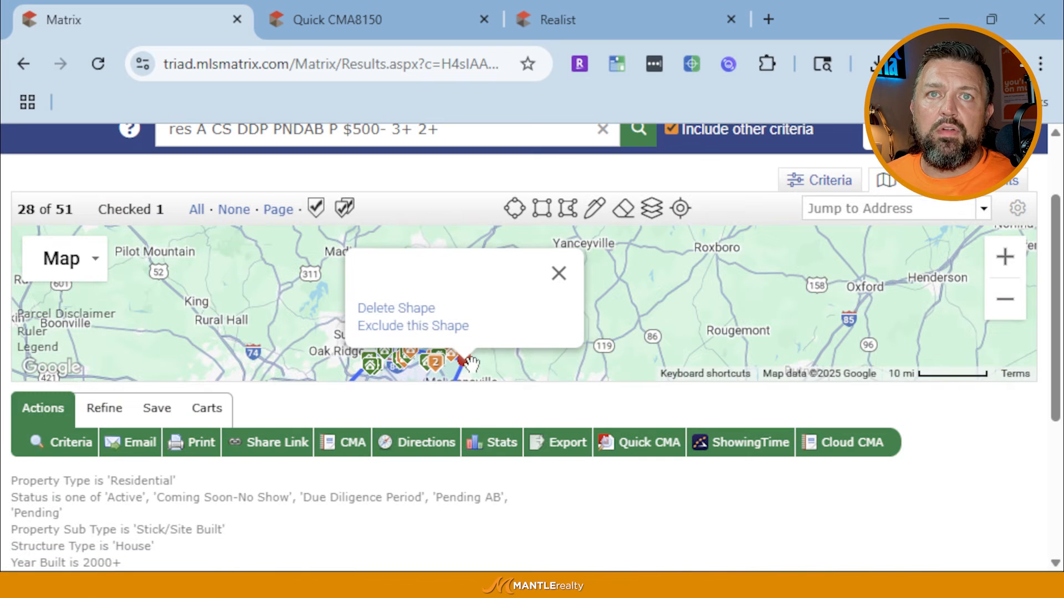
pyautogui.click(410, 308)
pyautogui.moveTo(456, 205); pyautogui.dragTo(550, 205)
pyautogui.moveTo(386, 310); pyautogui.dragTo(445, 341)
pyautogui.scroll(-1, 532, 255)
pyautogui.scroll(1, 654, 302)
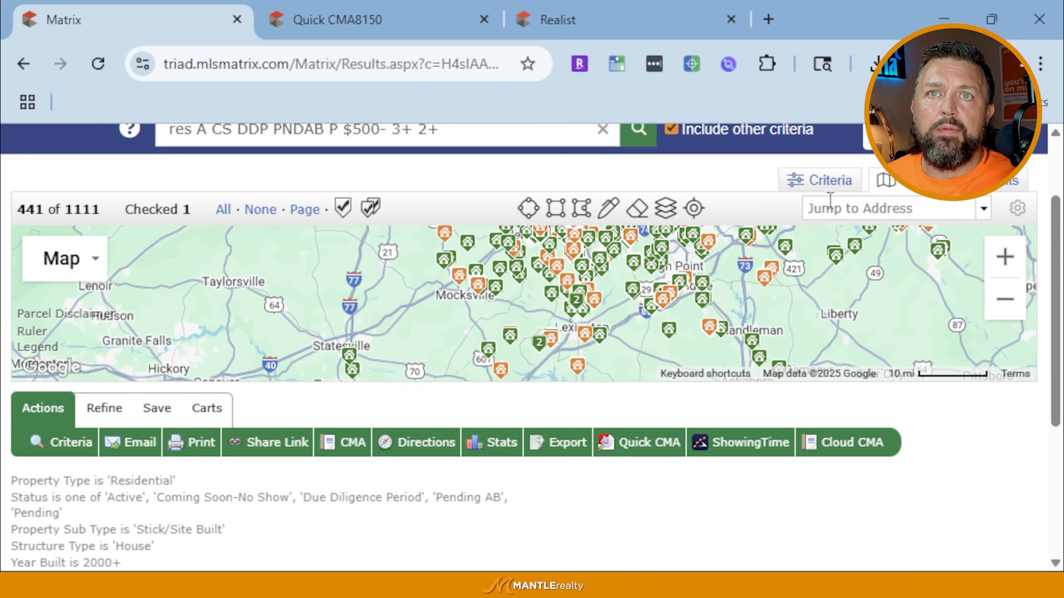
pyautogui.click(819, 183)
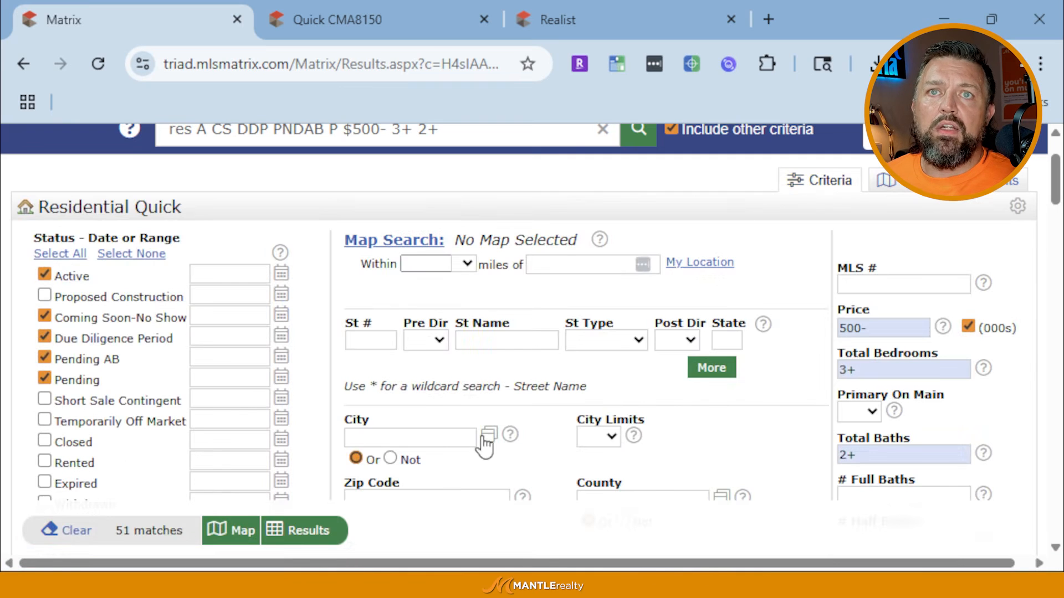
pyautogui.scroll(-2, 521, 333)
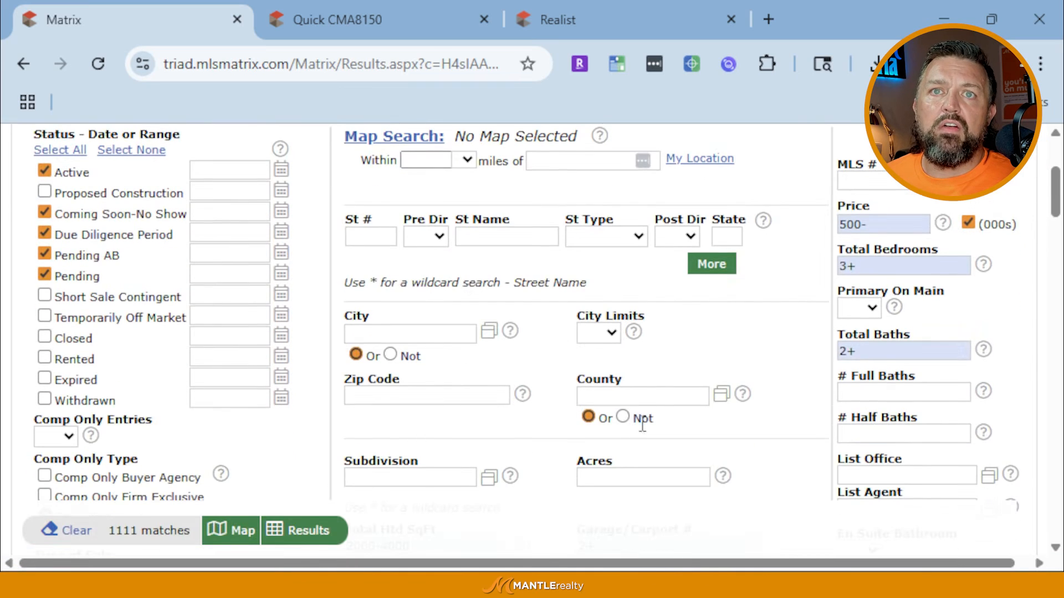
pyautogui.click(642, 395)
pyautogui.write('dav')
pyautogui.click(601, 441)
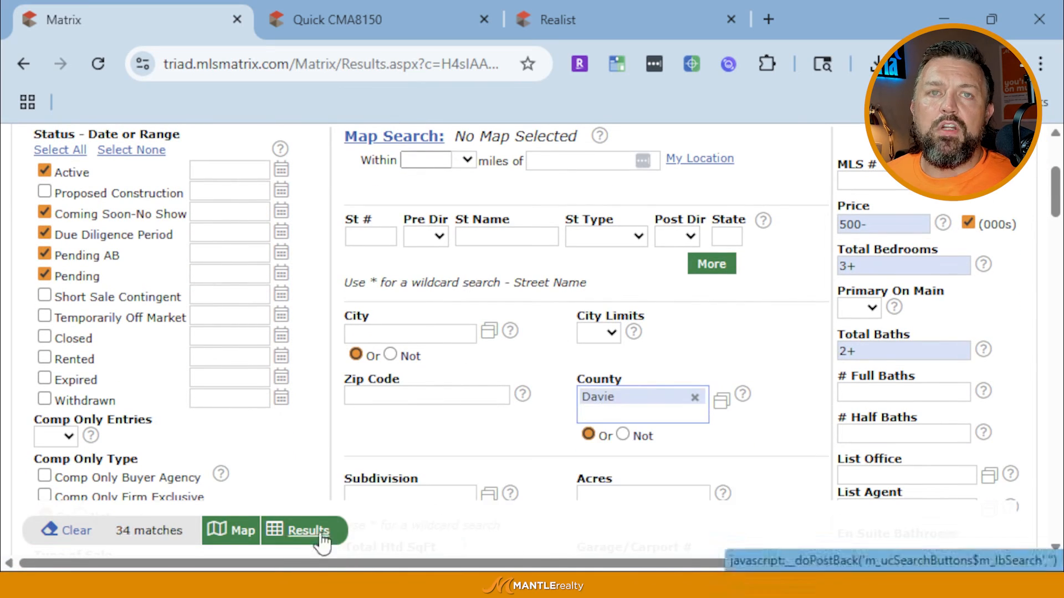
pyautogui.click(694, 398)
pyautogui.scroll(-2, 559, 329)
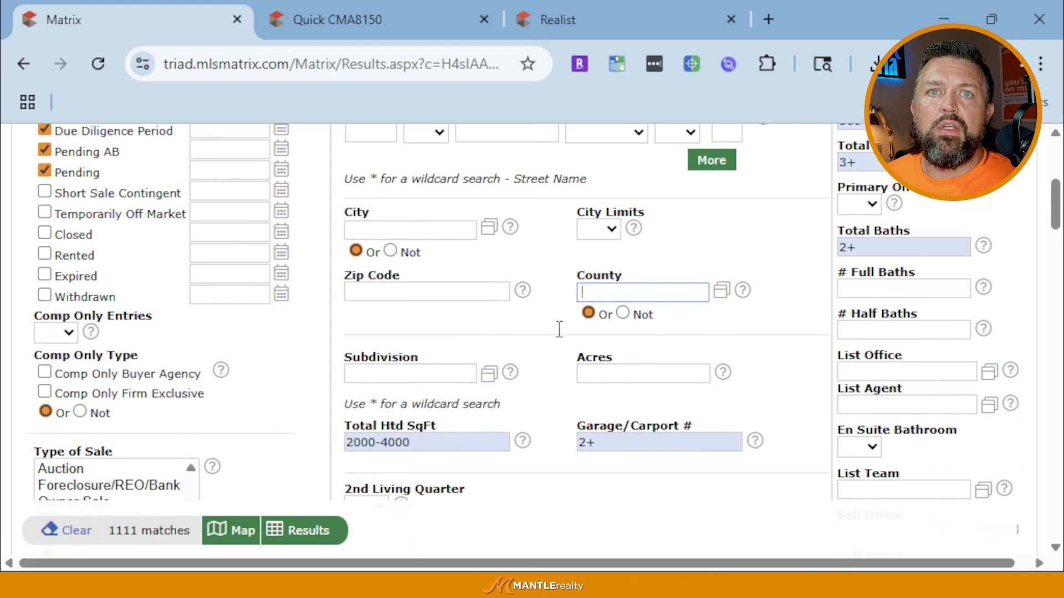
pyautogui.scroll(-15, 504, 408)
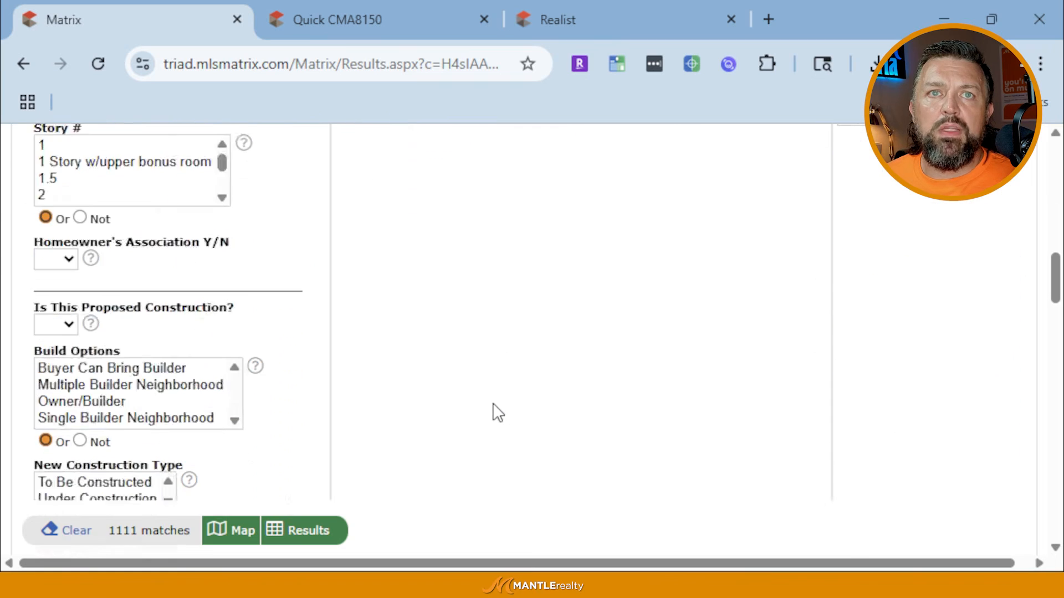
pyautogui.scroll(-10, 487, 403)
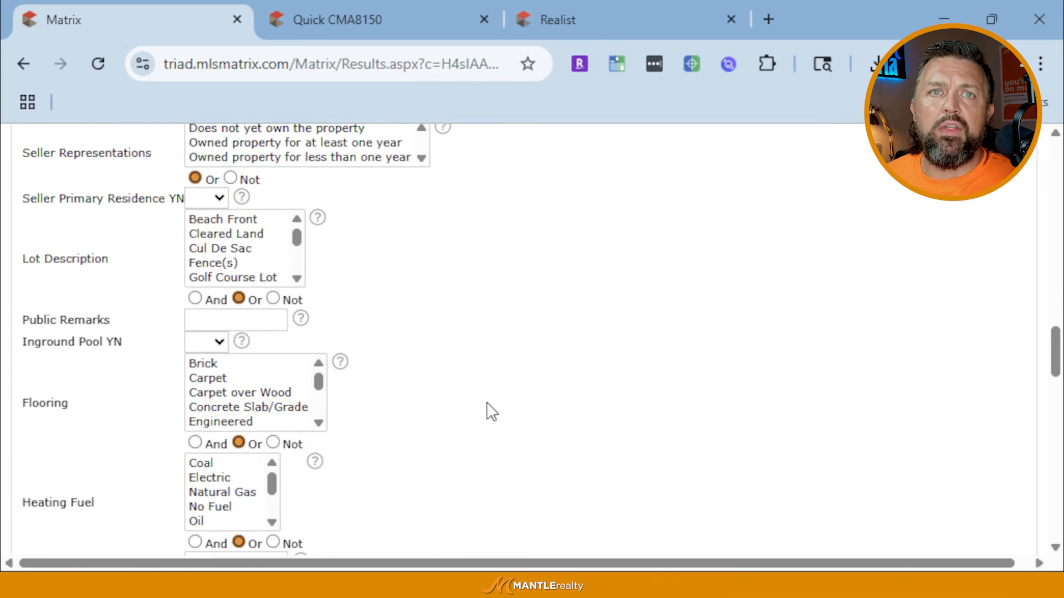
pyautogui.scroll(-5, 487, 404)
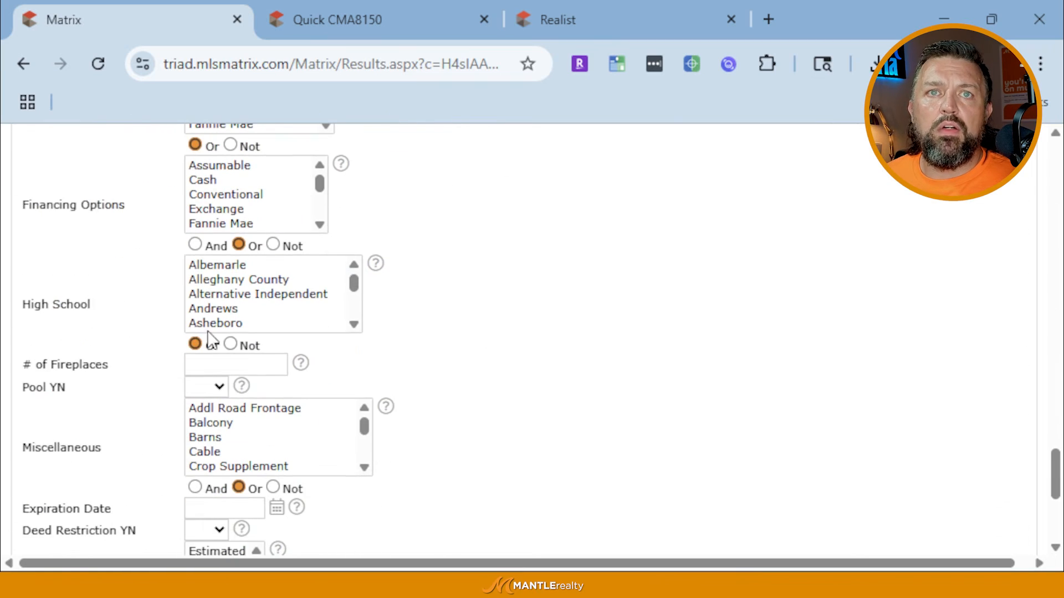
pyautogui.scroll(-9, 276, 308)
pyautogui.scroll(5, 279, 306)
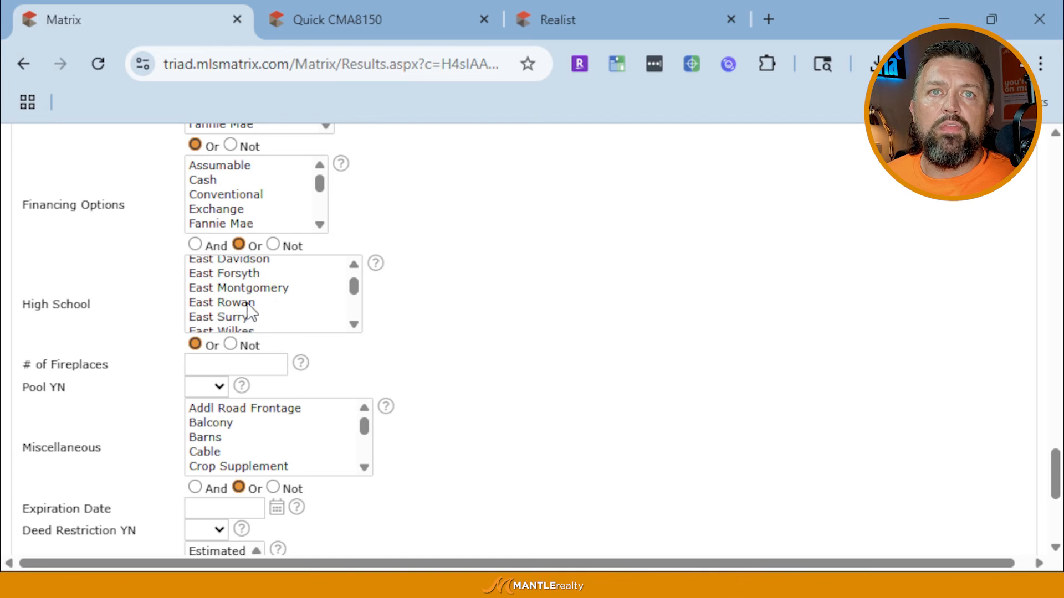
pyautogui.scroll(1, 232, 316)
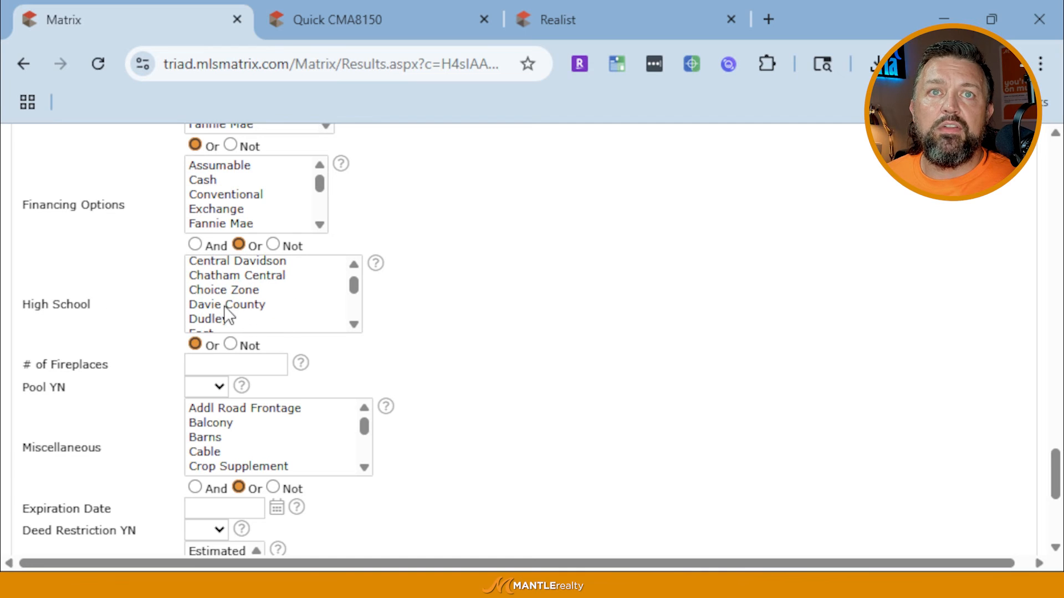
pyautogui.click(227, 306)
pyautogui.scroll(8, 513, 390)
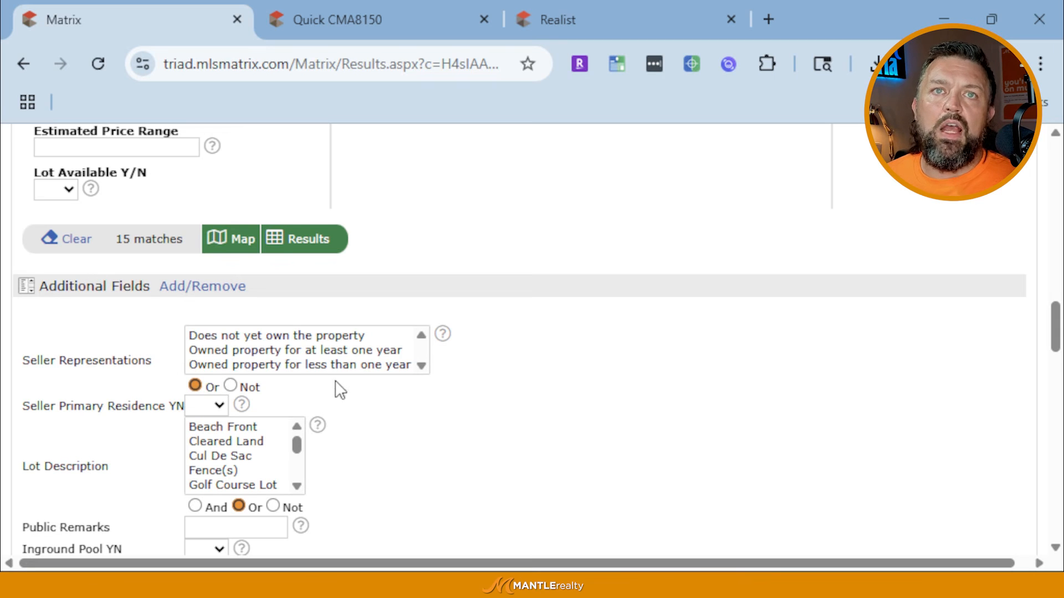
pyautogui.scroll(-4, 331, 370)
pyautogui.scroll(-10, 327, 371)
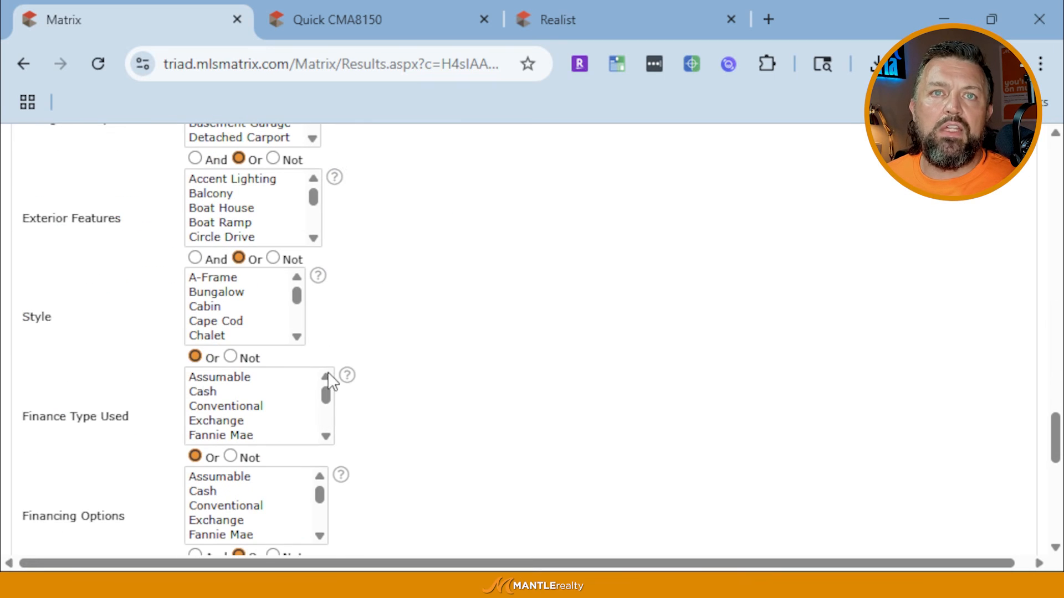
pyautogui.scroll(-3, 327, 371)
pyautogui.scroll(-4, 471, 414)
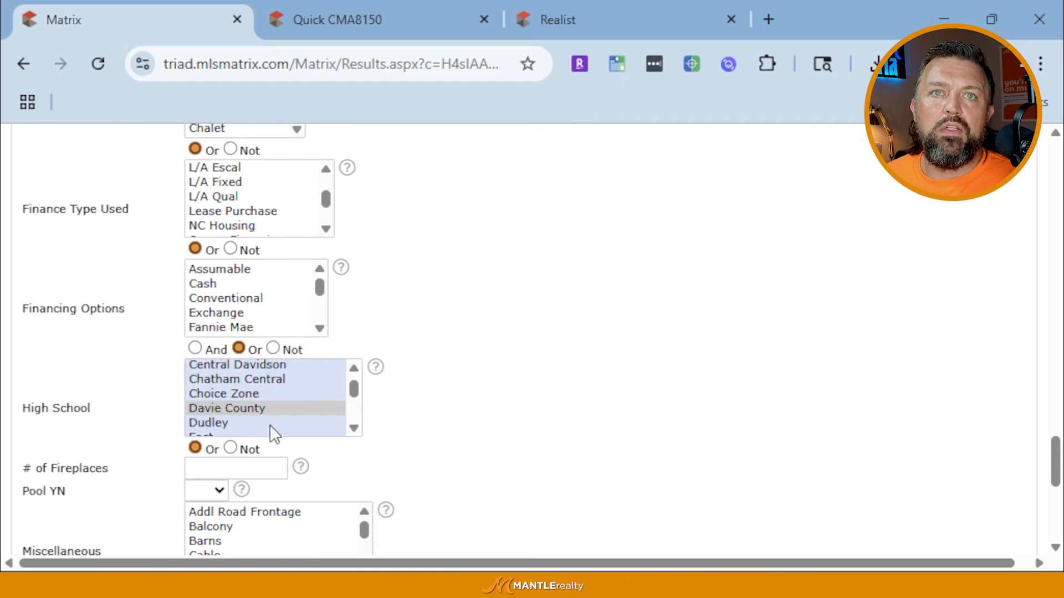
pyautogui.click(283, 409)
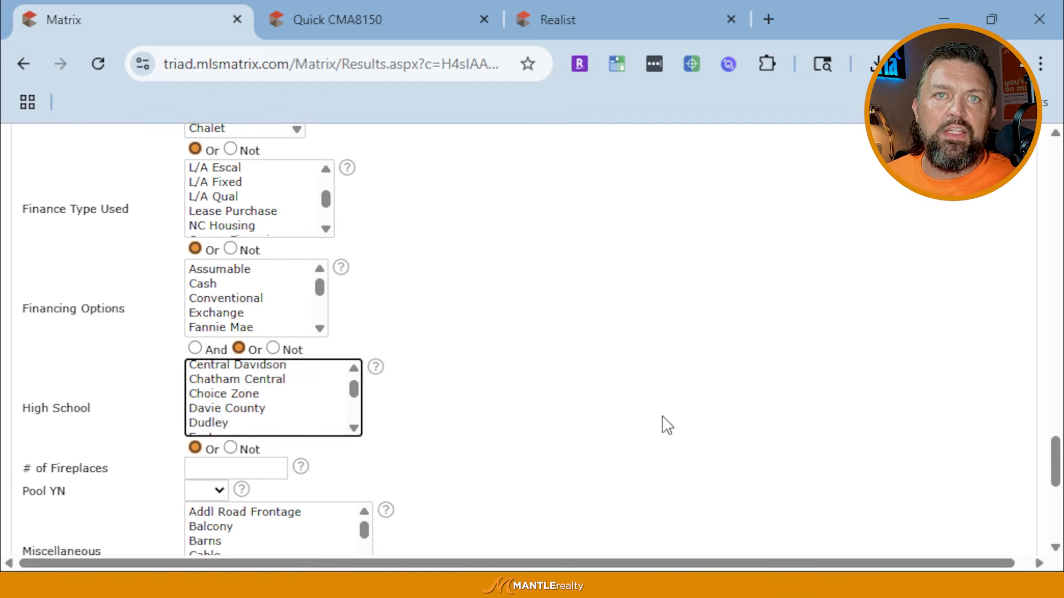
pyautogui.scroll(8, 667, 425)
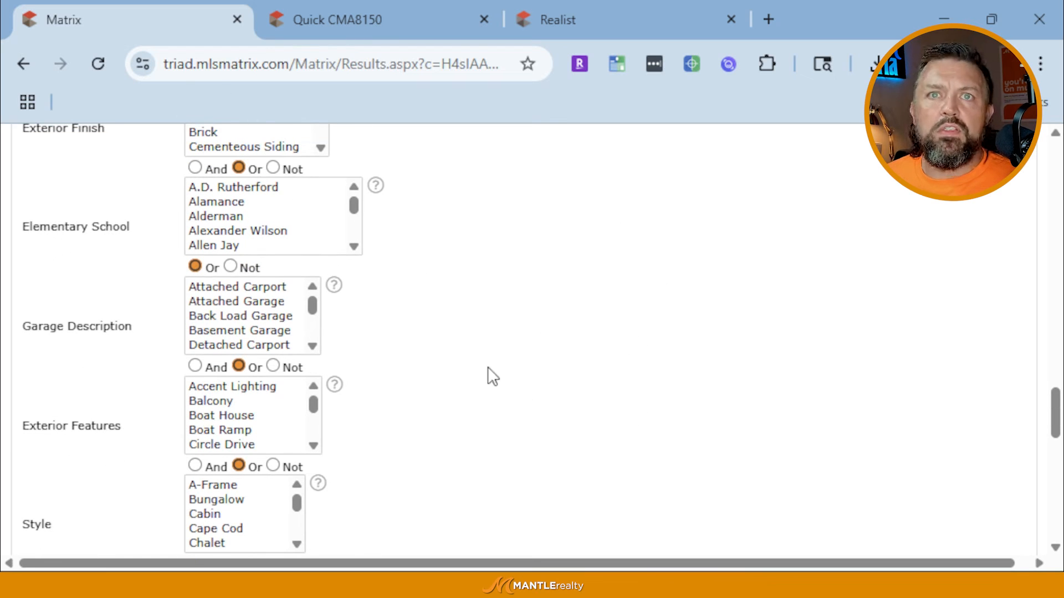
pyautogui.scroll(20, 487, 367)
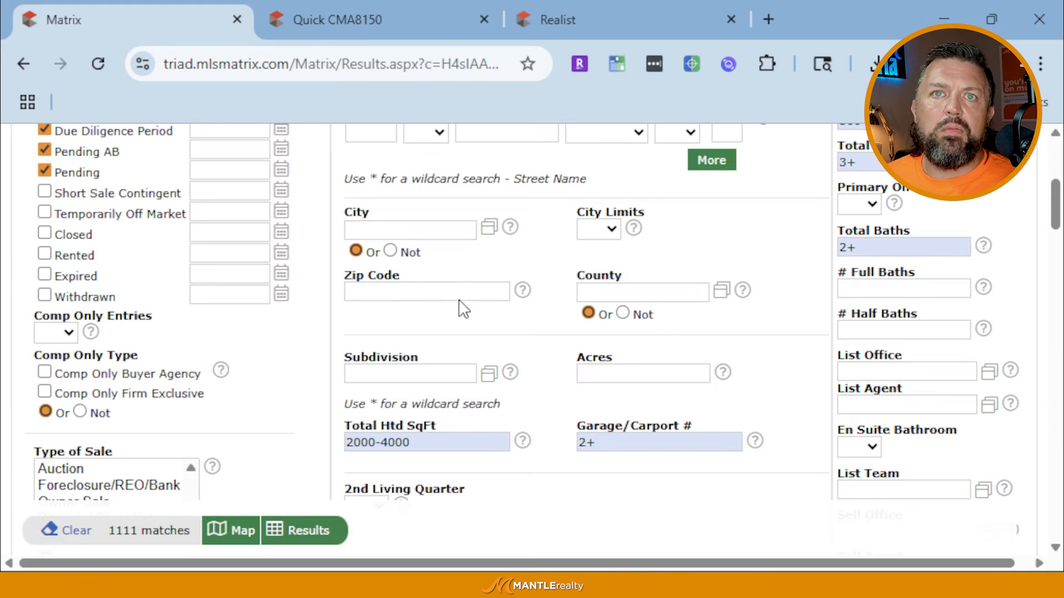
pyautogui.scroll(-2, 805, 403)
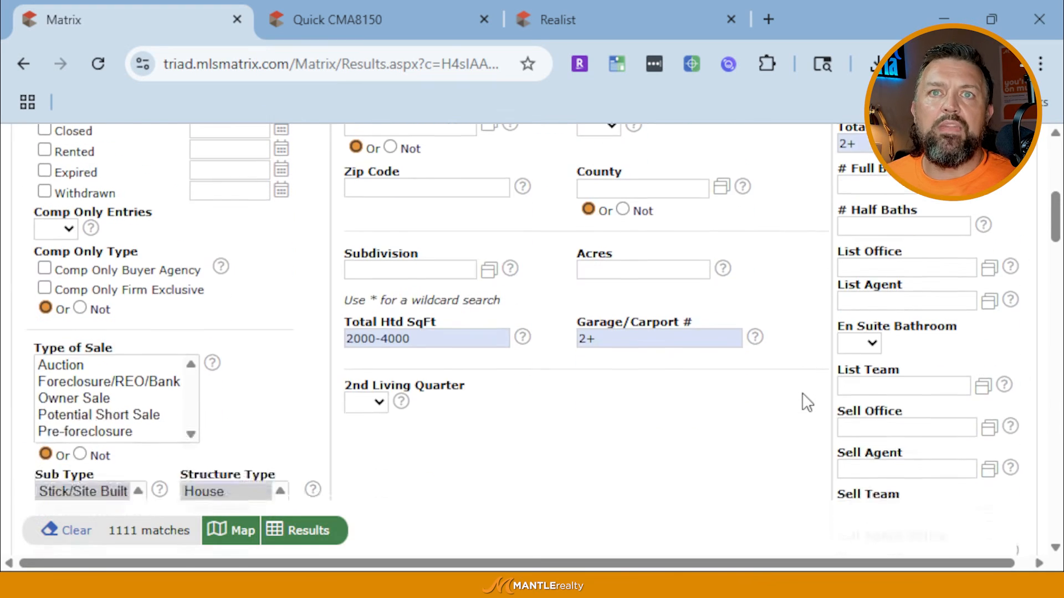
pyautogui.scroll(2, 806, 402)
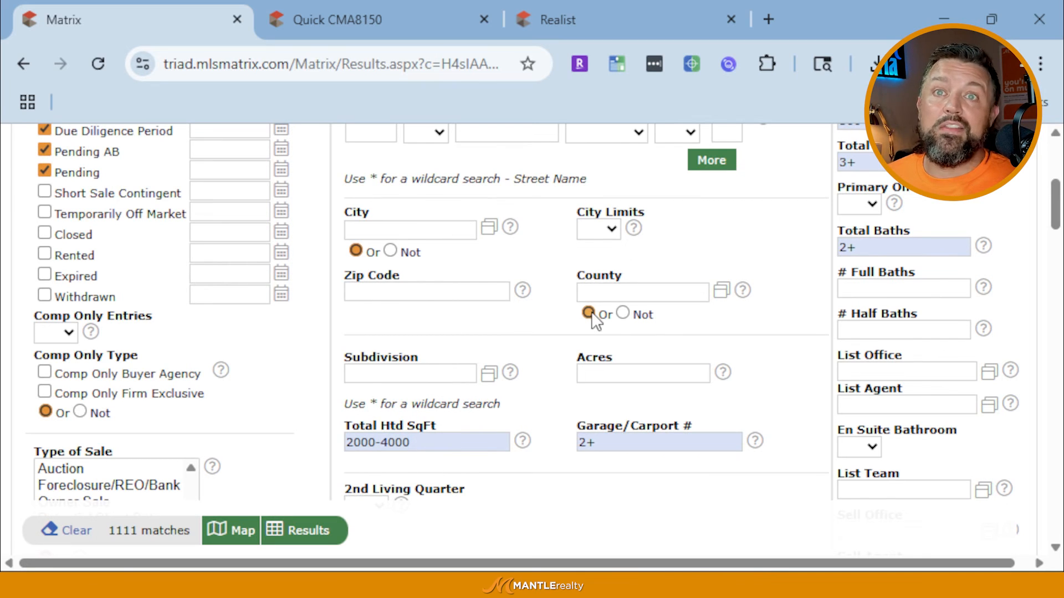
pyautogui.scroll(4, 591, 312)
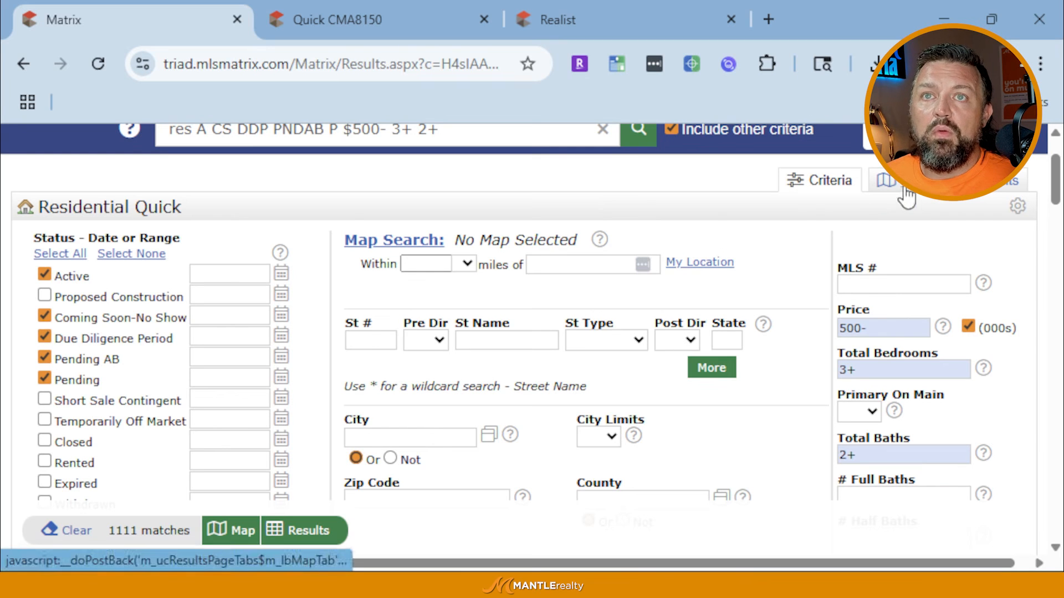
# Set the City criterion to Greensboro and list the 70 matching results
pyautogui.scroll(-1, 667, 387)
pyautogui.scroll(1, 609, 399)
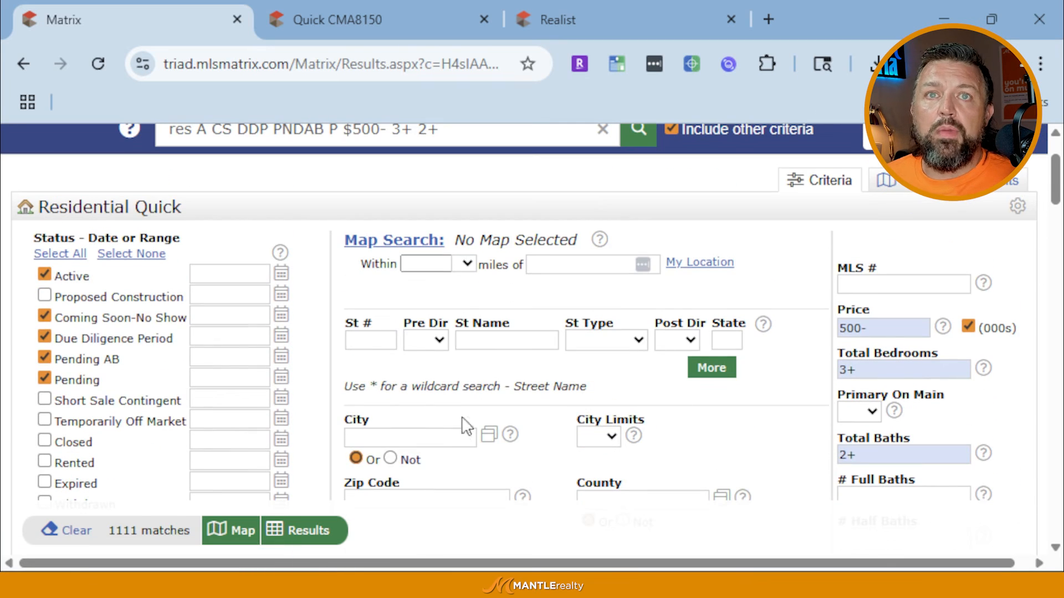
pyautogui.click(420, 434)
pyautogui.write('gre')
pyautogui.click(404, 459)
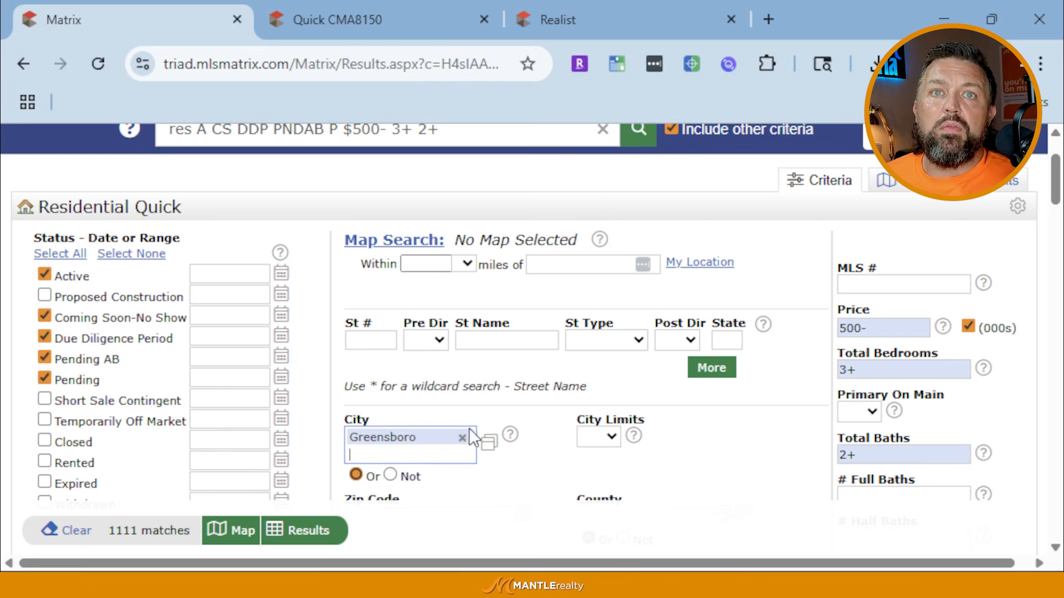
pyautogui.click(313, 533)
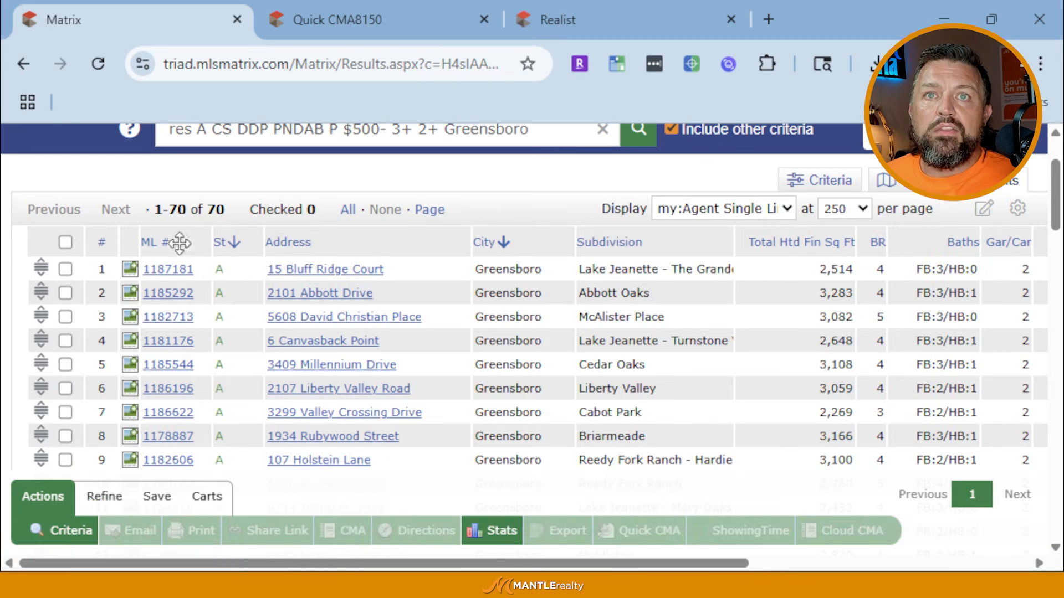
pyautogui.click(621, 246)
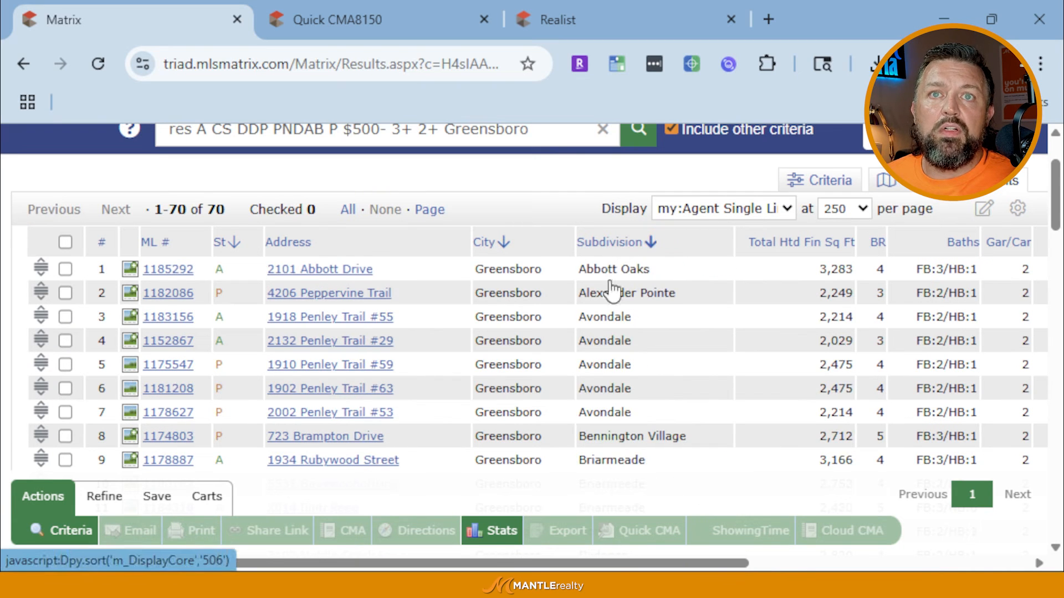
pyautogui.scroll(-15, 622, 380)
pyautogui.scroll(-10, 622, 380)
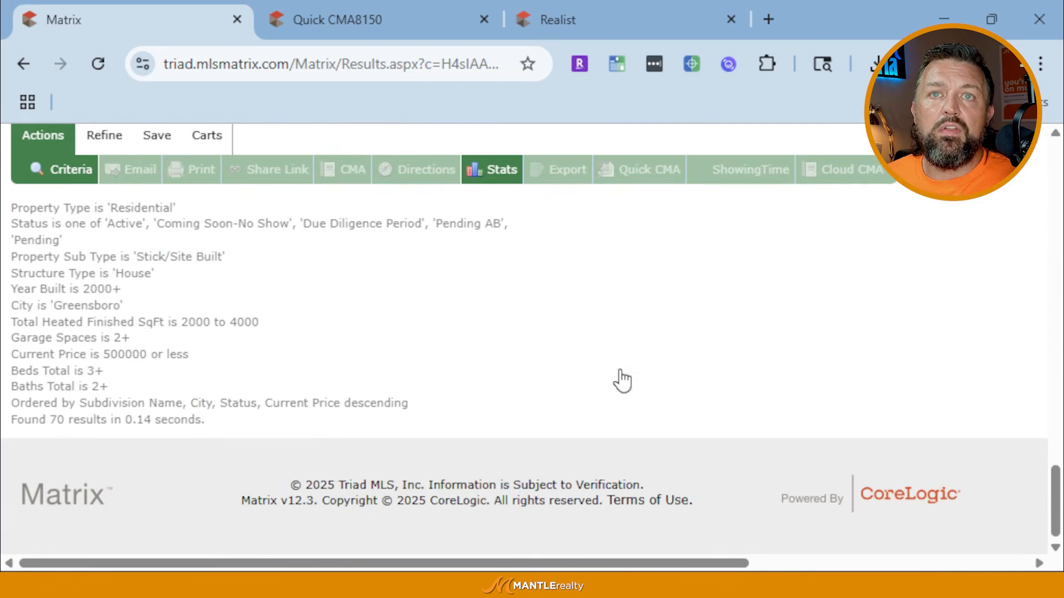
pyautogui.scroll(15, 622, 380)
pyautogui.scroll(2, 622, 380)
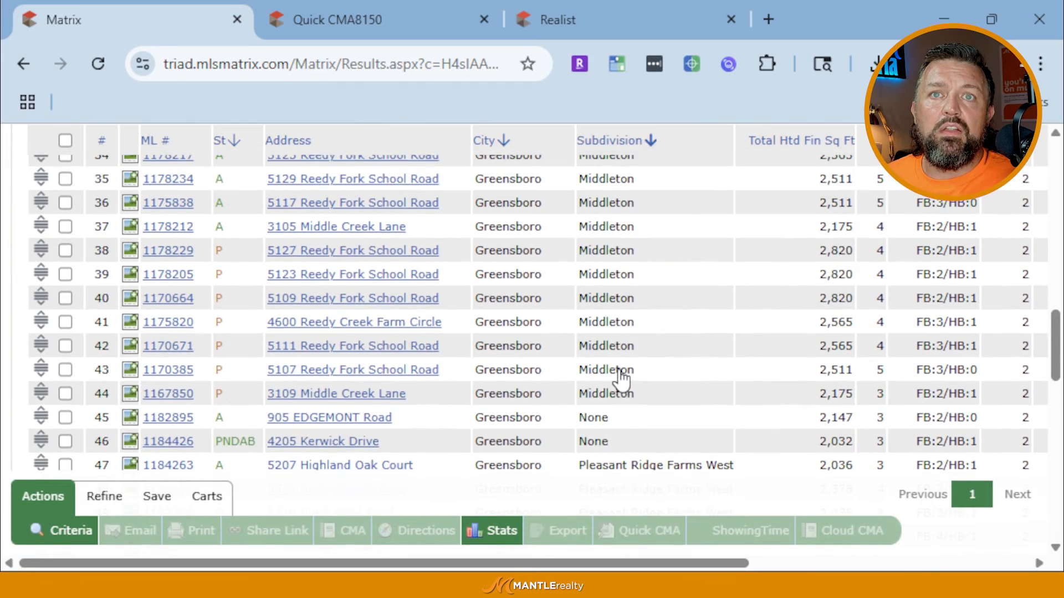
pyautogui.scroll(15, 375, 435)
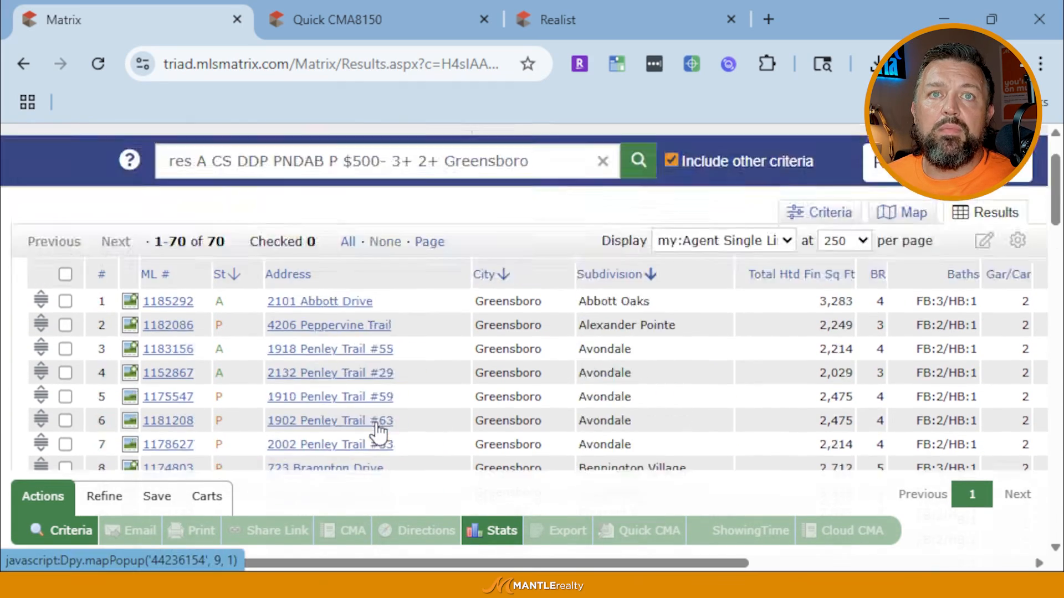
pyautogui.scroll(-17, 382, 434)
pyautogui.scroll(15, 384, 431)
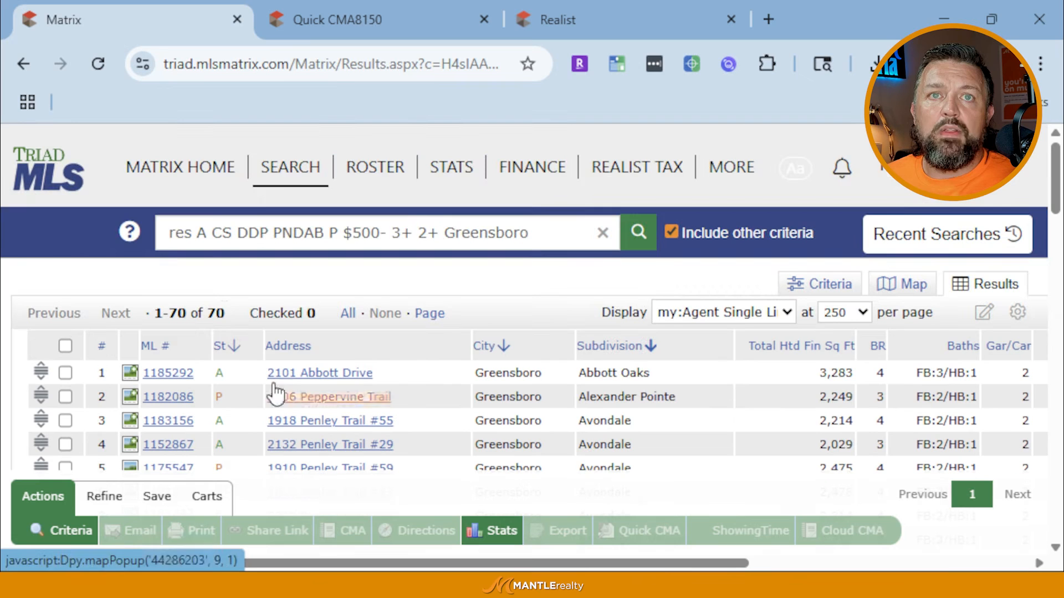
pyautogui.click(220, 346)
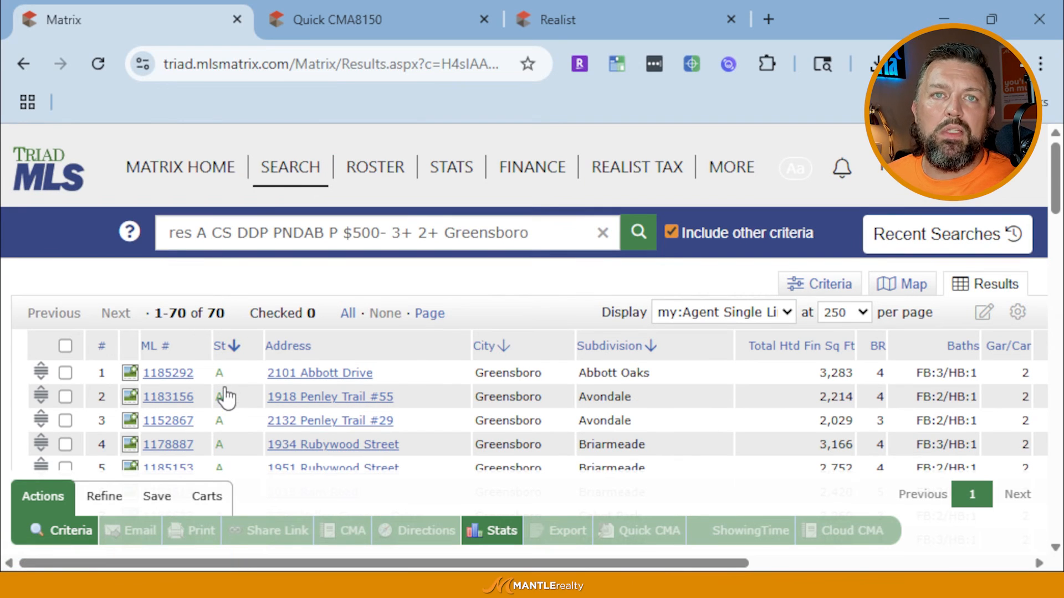
pyautogui.scroll(-11, 224, 396)
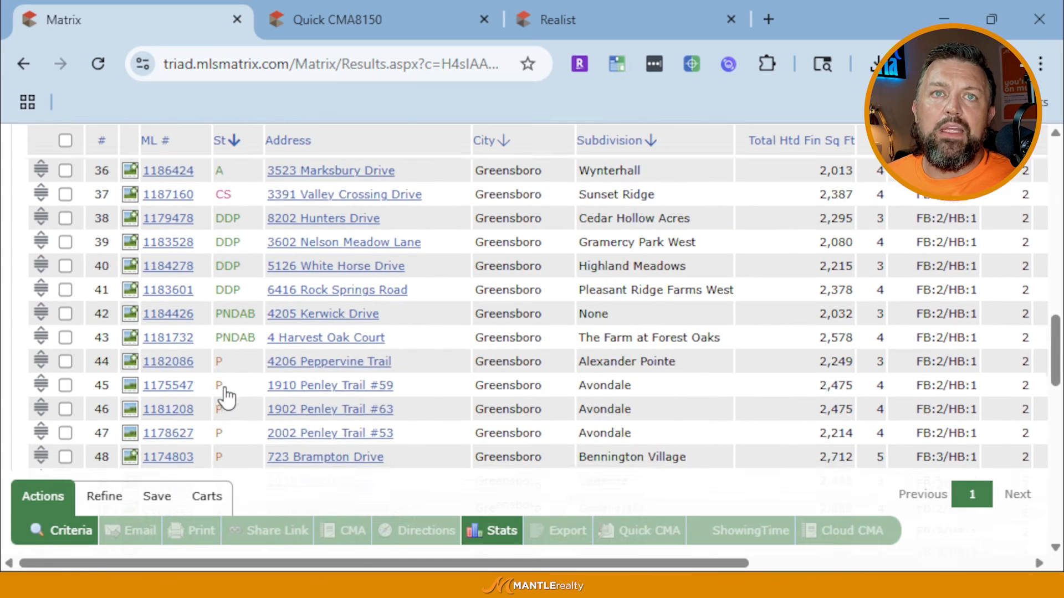
pyautogui.scroll(2, 225, 396)
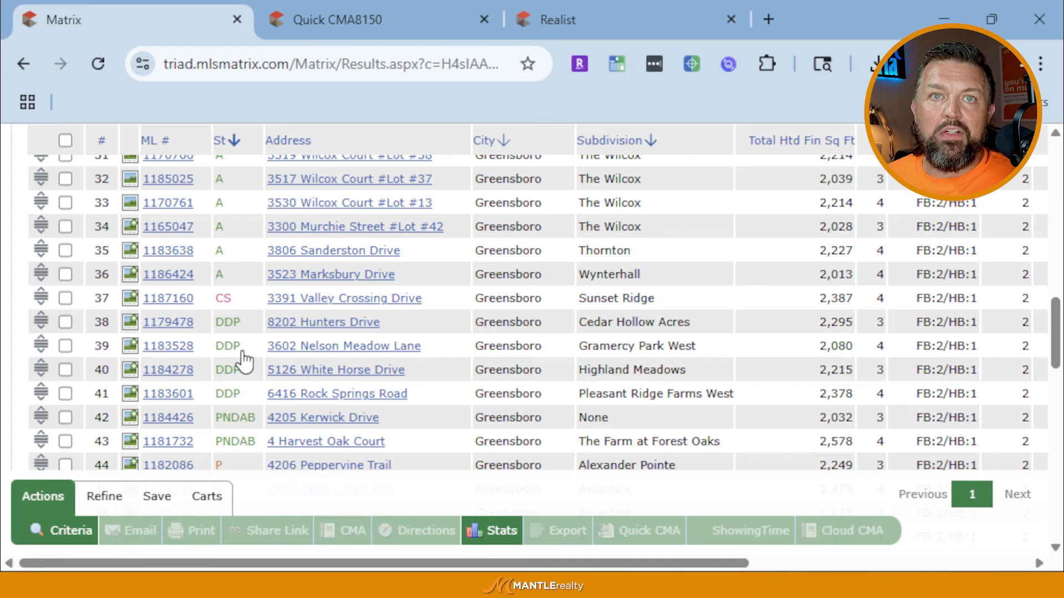
pyautogui.scroll(-2, 271, 435)
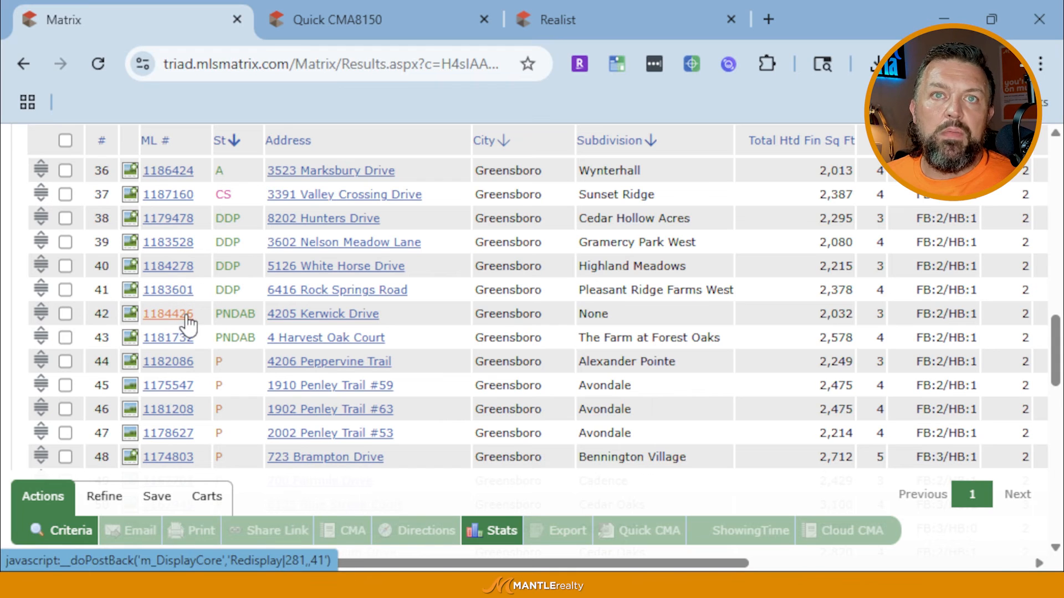
pyautogui.scroll(2, 188, 324)
pyautogui.scroll(2, 220, 325)
pyautogui.scroll(-5, 192, 282)
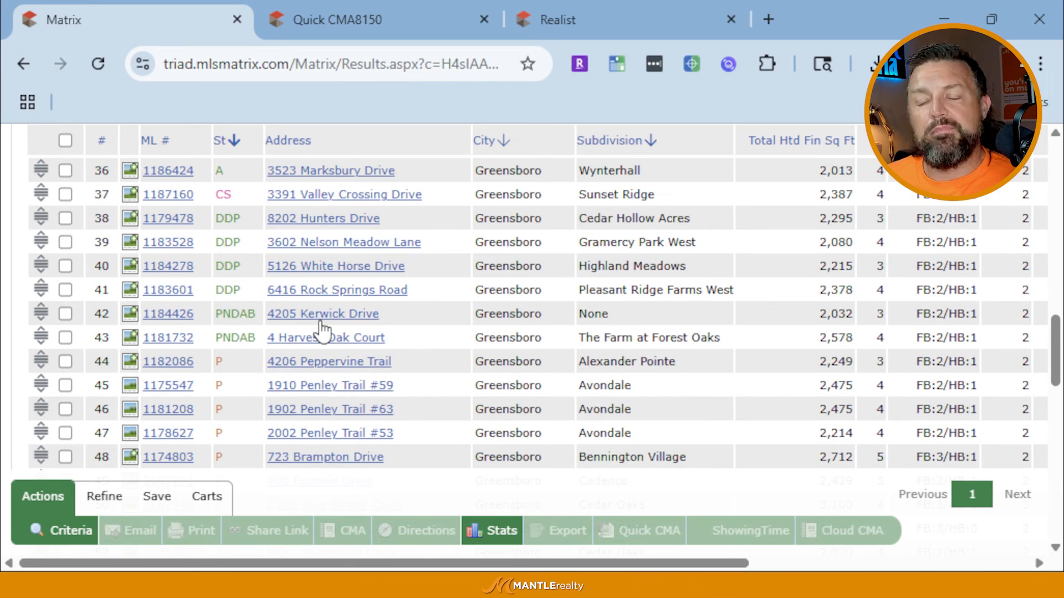
pyautogui.scroll(2, 321, 331)
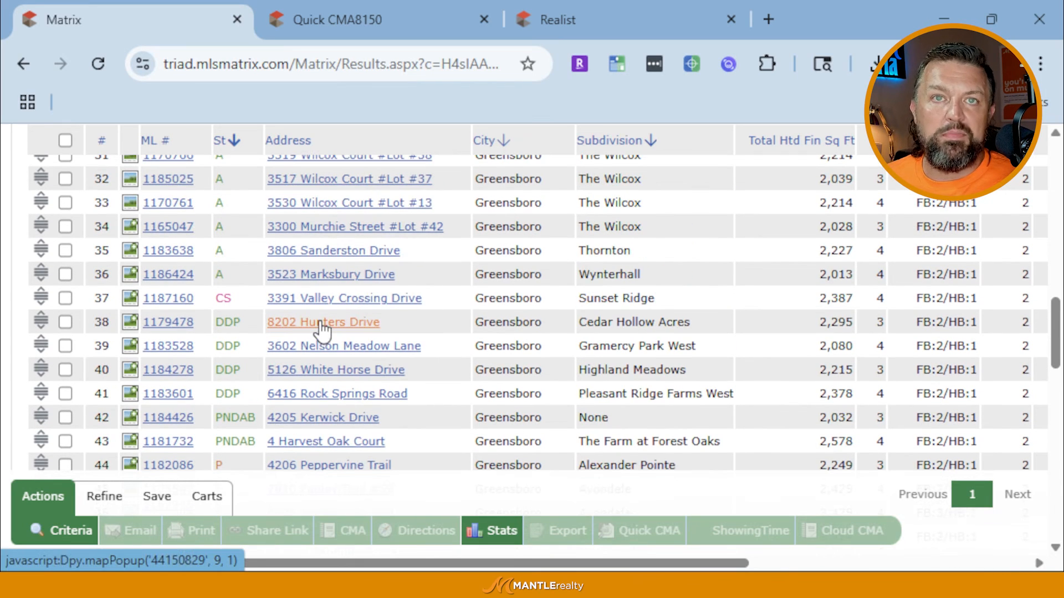
pyautogui.scroll(10, 322, 331)
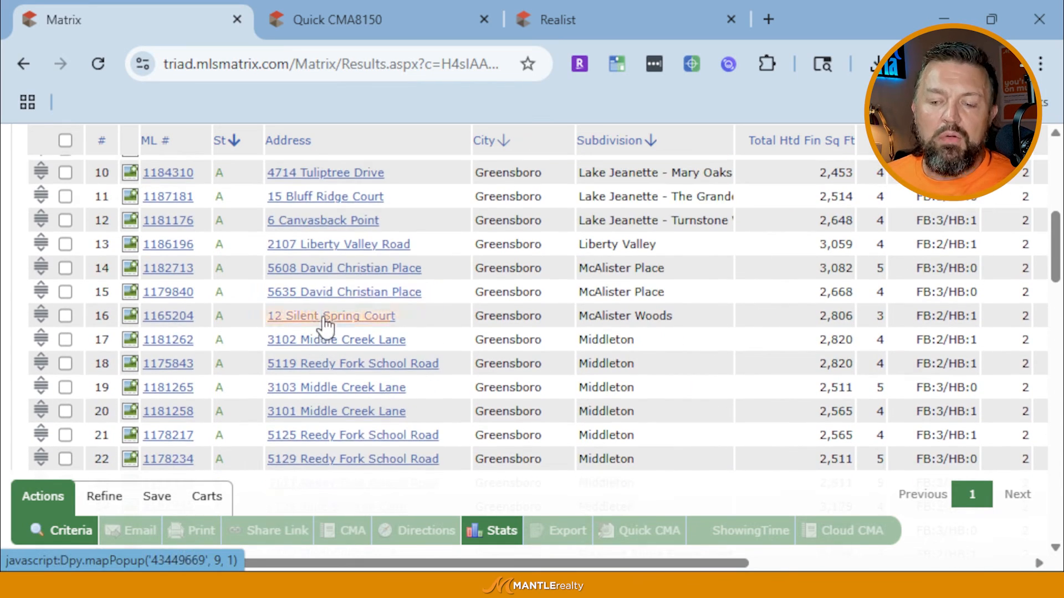
pyautogui.scroll(6, 327, 324)
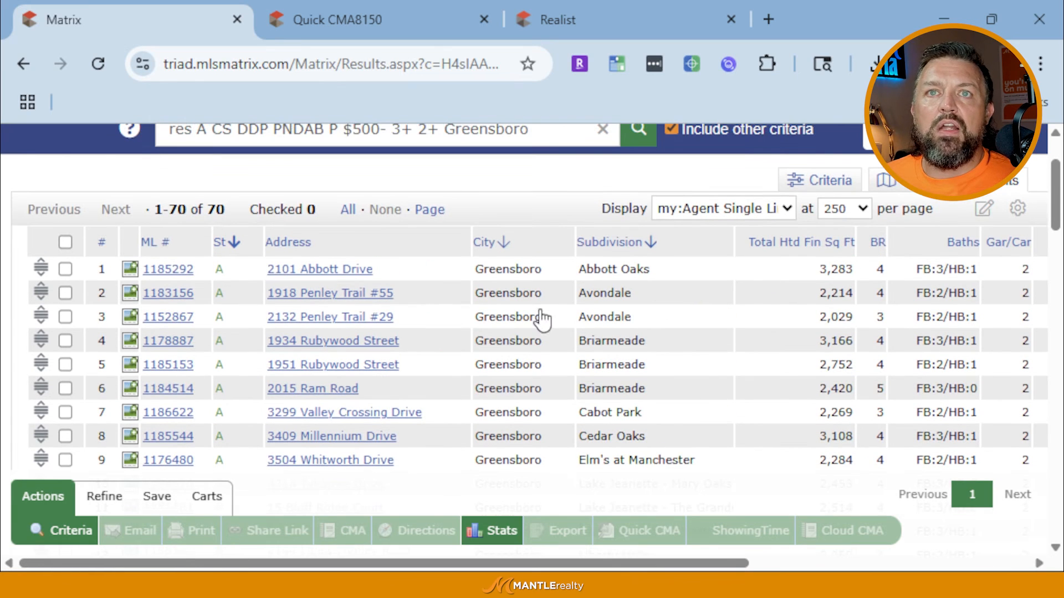
pyautogui.scroll(-1, 541, 321)
pyautogui.scroll(-2, 542, 321)
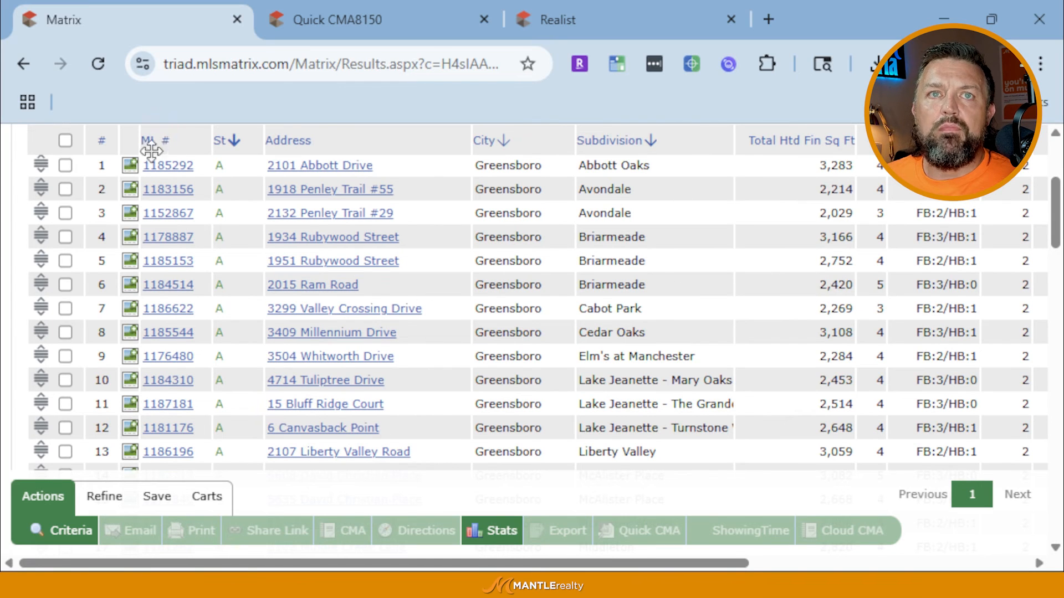
pyautogui.scroll(4, 228, 240)
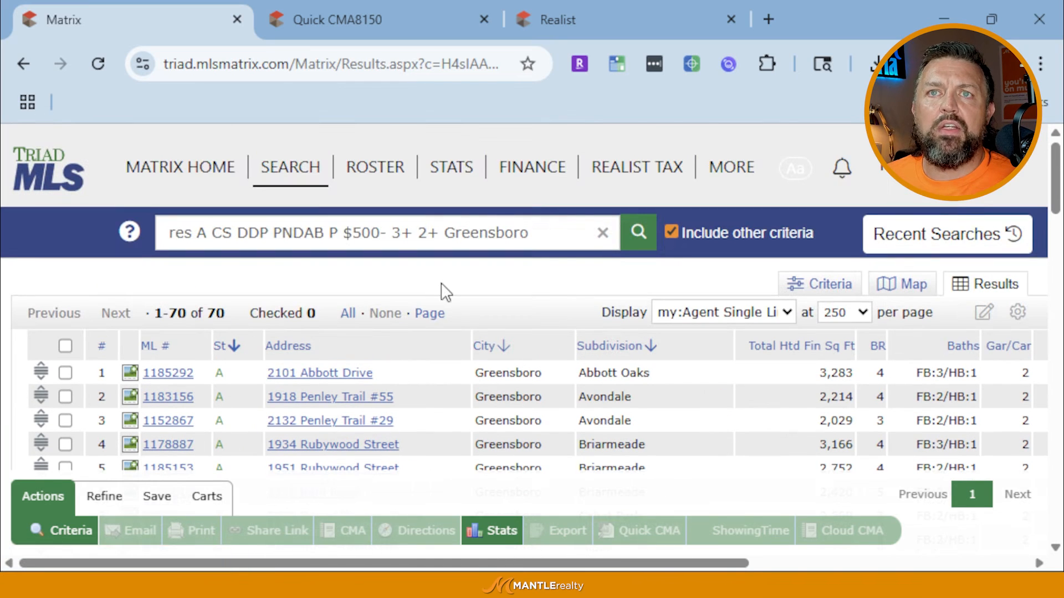
pyautogui.click(694, 312)
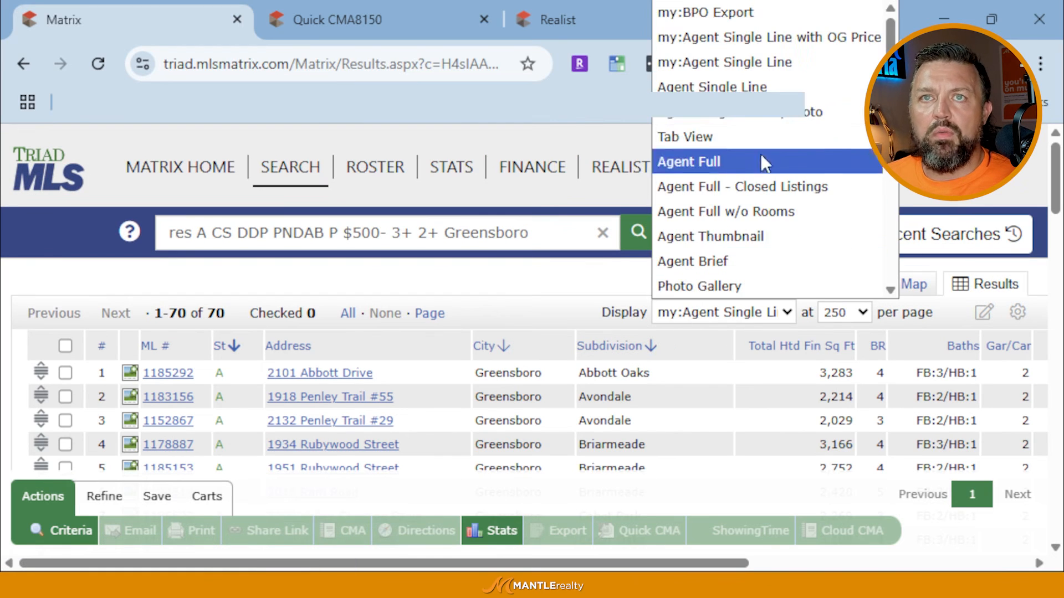
pyautogui.click(790, 89)
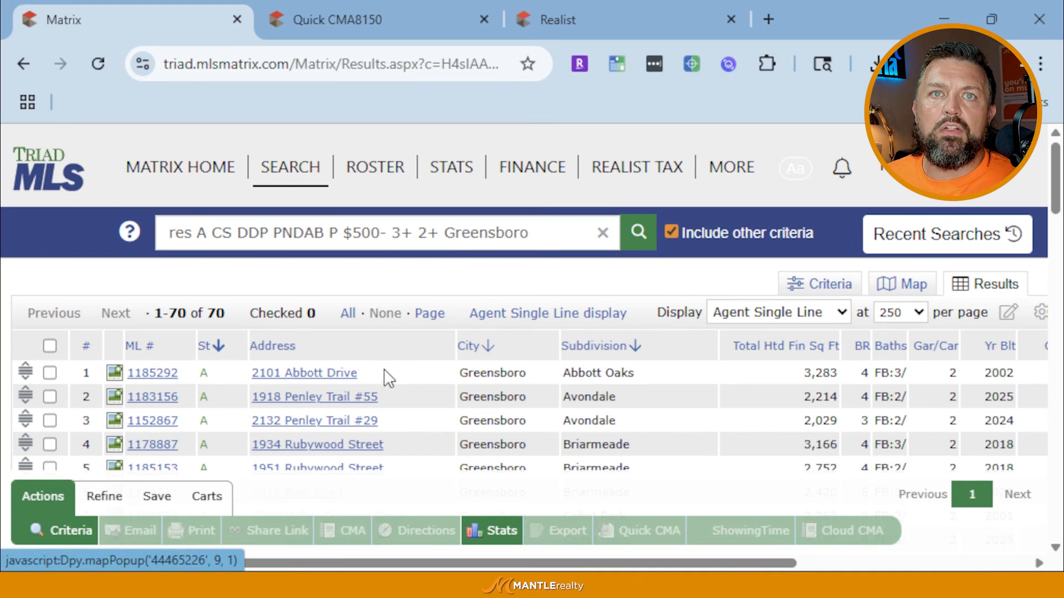
pyautogui.click(318, 382)
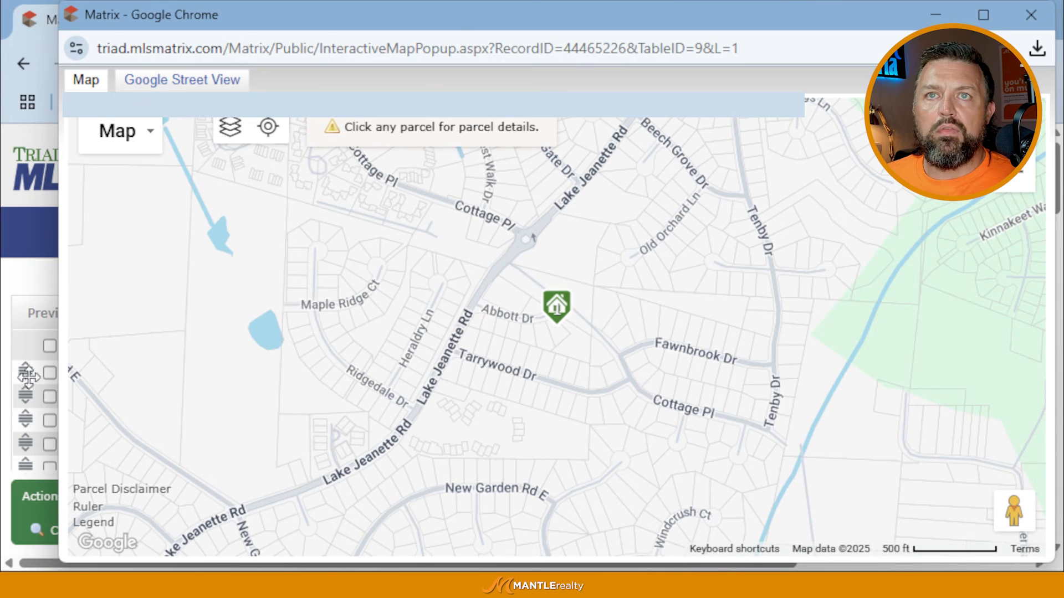
pyautogui.moveTo(917, 25); pyautogui.dragTo(822, 43)
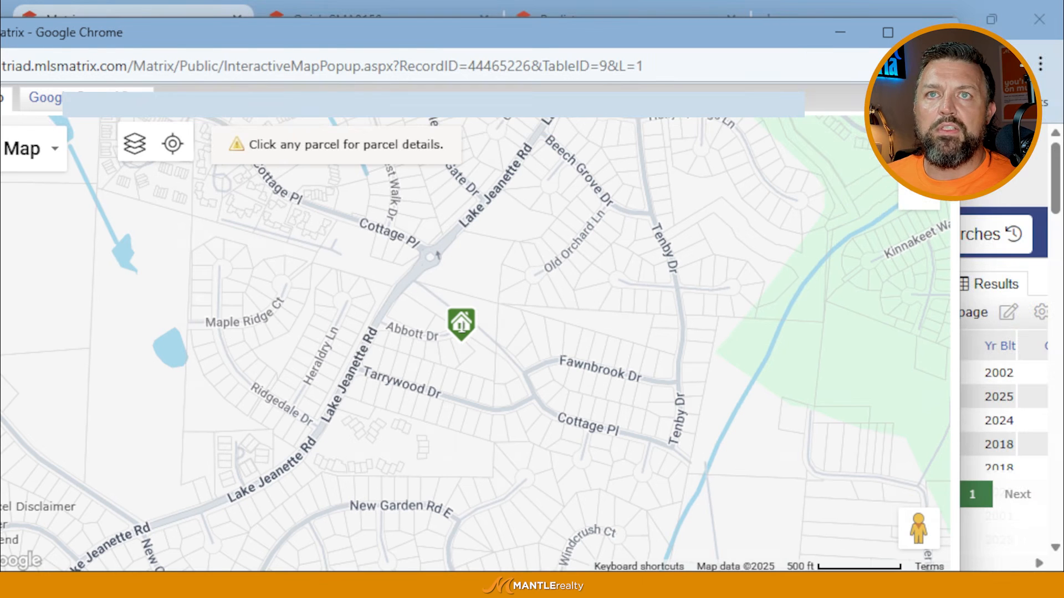
pyautogui.click(935, 33)
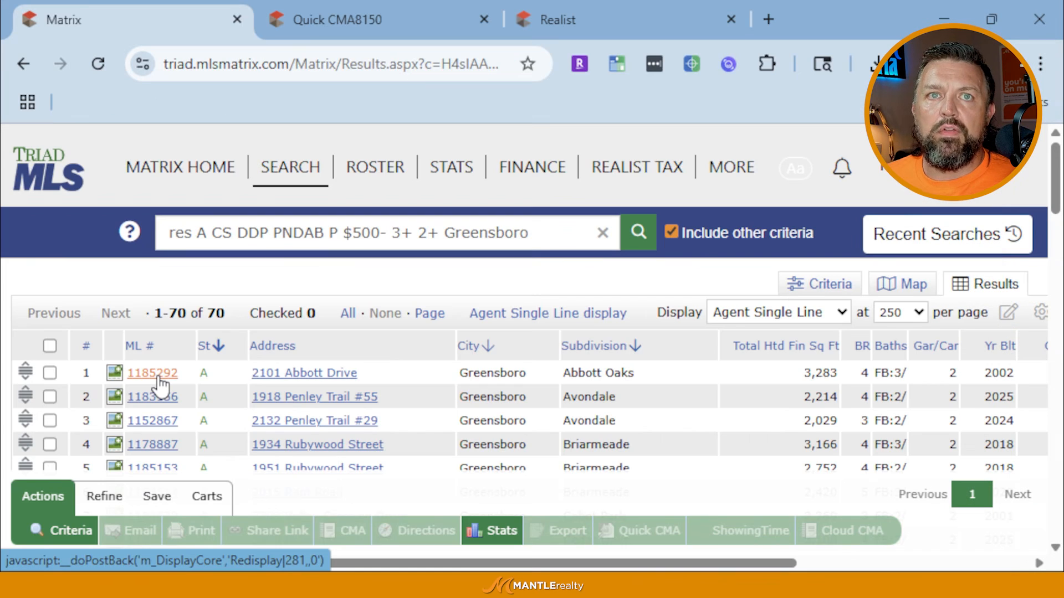
pyautogui.moveTo(158, 377)
pyautogui.mouseDown()
pyautogui.moveTo(188, 396)
pyautogui.moveTo(166, 359)
pyautogui.mouseUp()
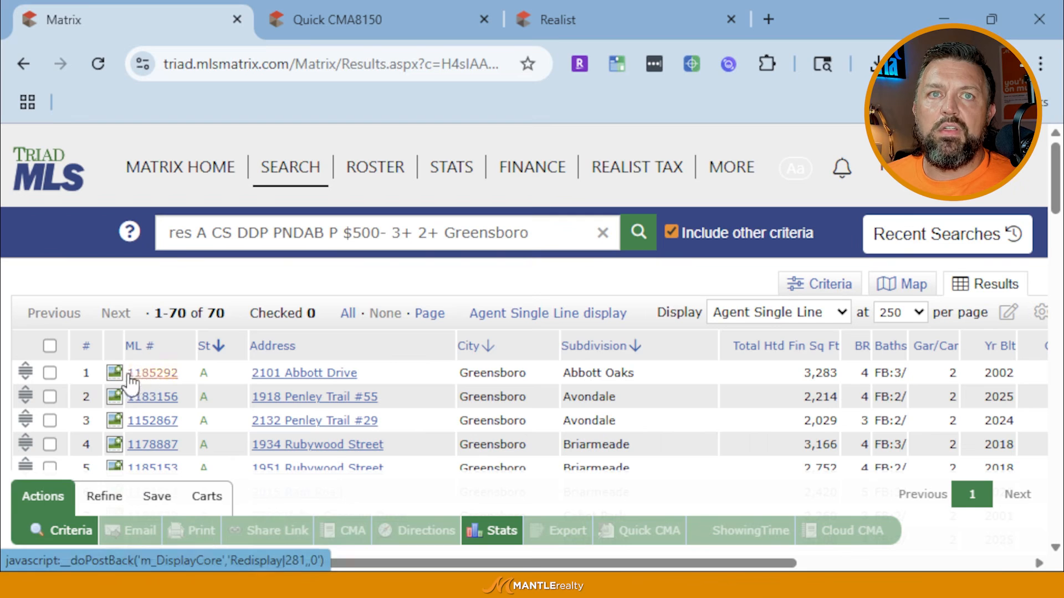
pyautogui.click(113, 374)
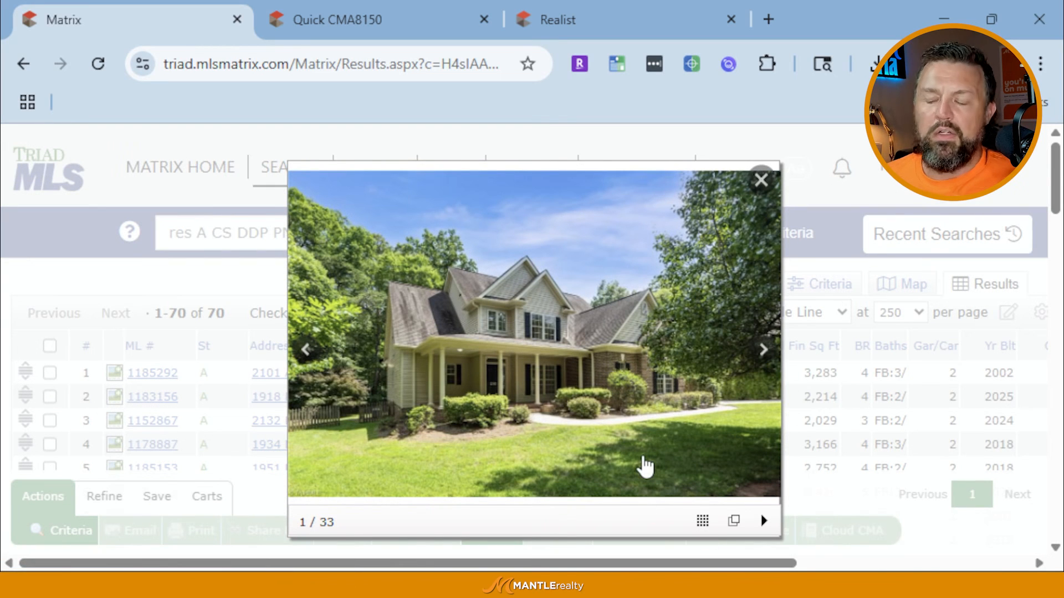
pyautogui.press('Right')
pyautogui.press('Right')
pyautogui.press('Right')
pyautogui.press('Right')
pyautogui.press('Right')
pyautogui.press('Right')
pyautogui.press('Right')
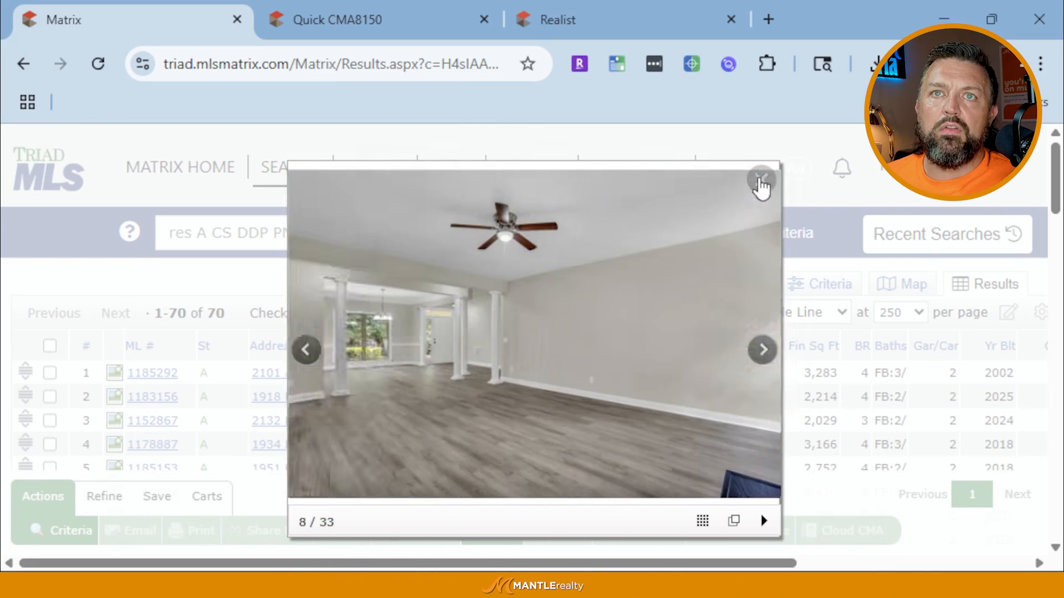
pyautogui.click(760, 180)
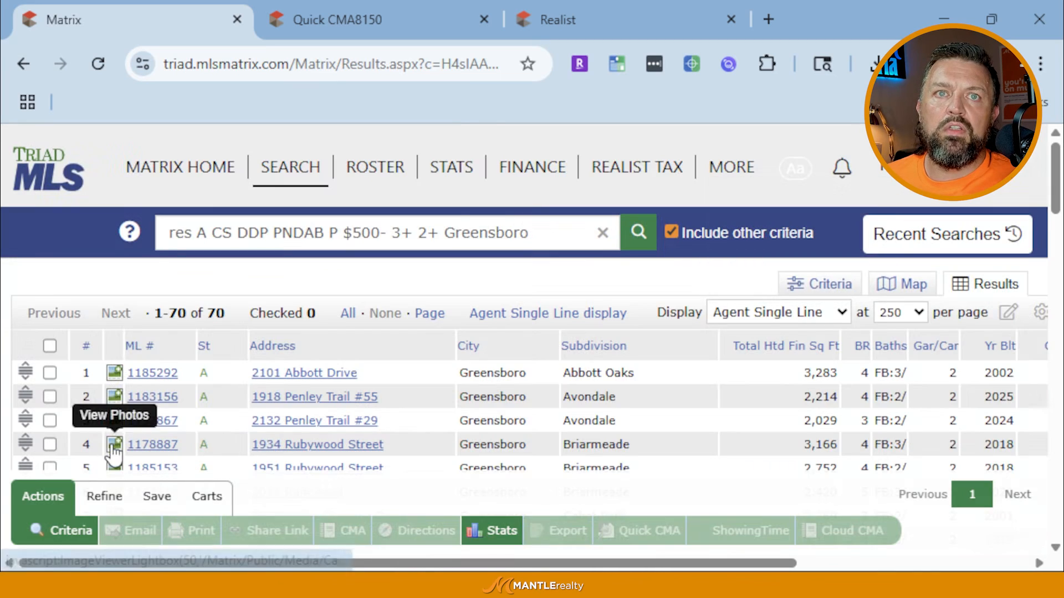
pyautogui.click(114, 443)
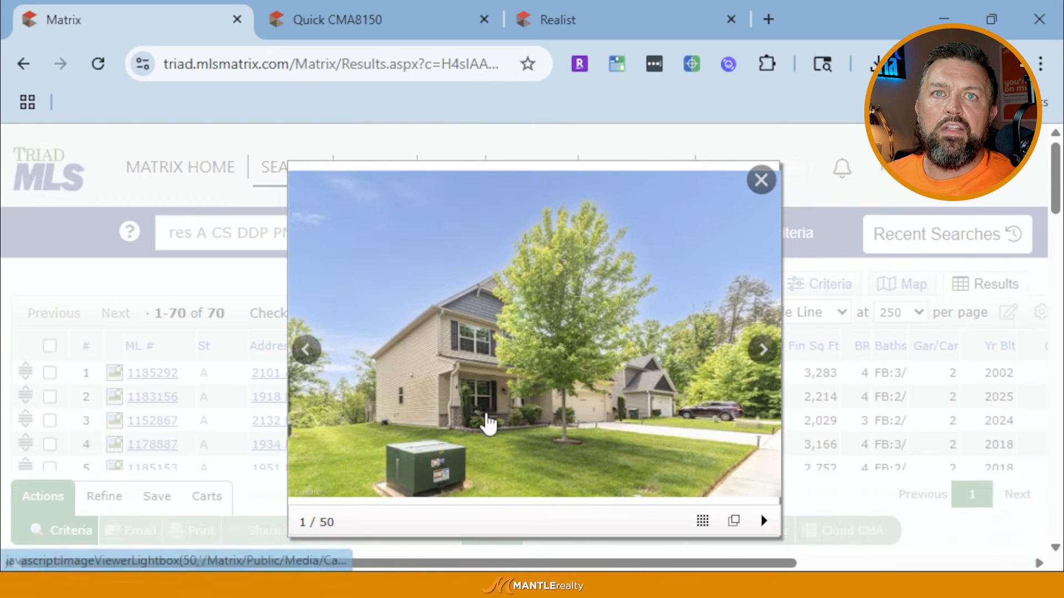
pyautogui.click(209, 428)
pyautogui.click(114, 424)
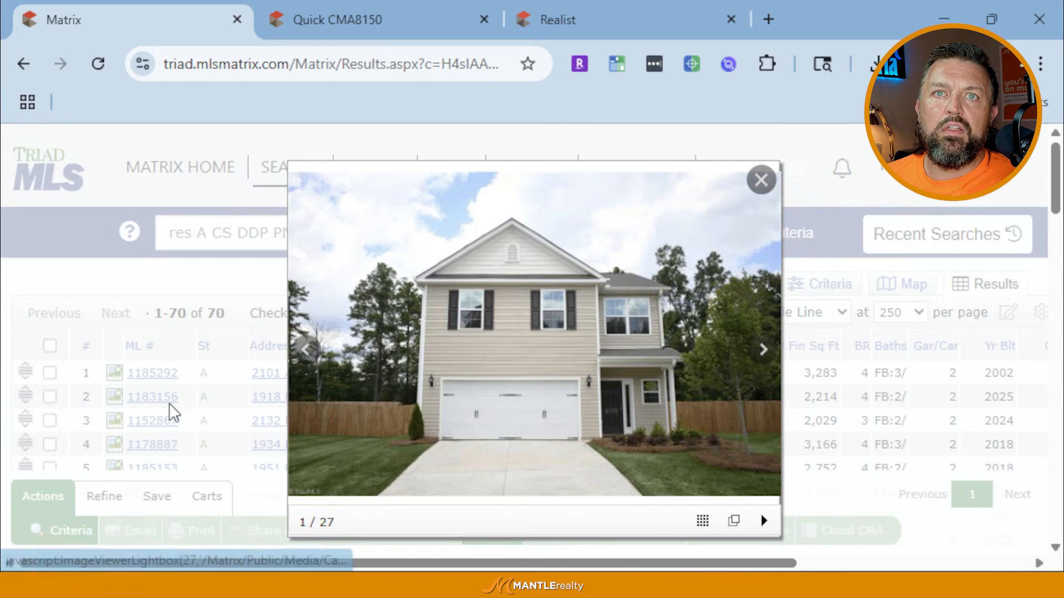
pyautogui.click(169, 410)
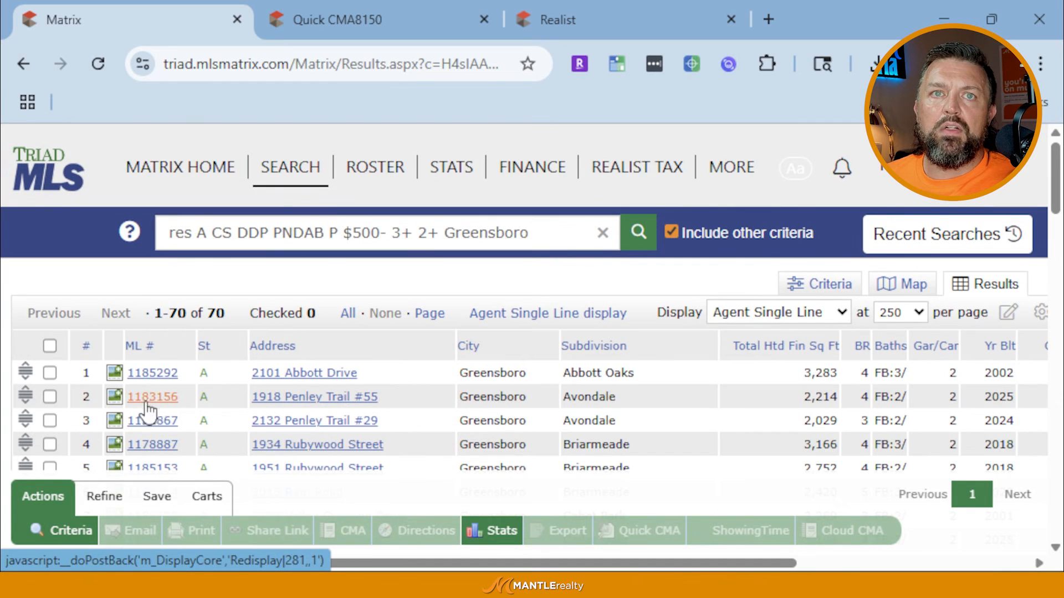
pyautogui.click(156, 398)
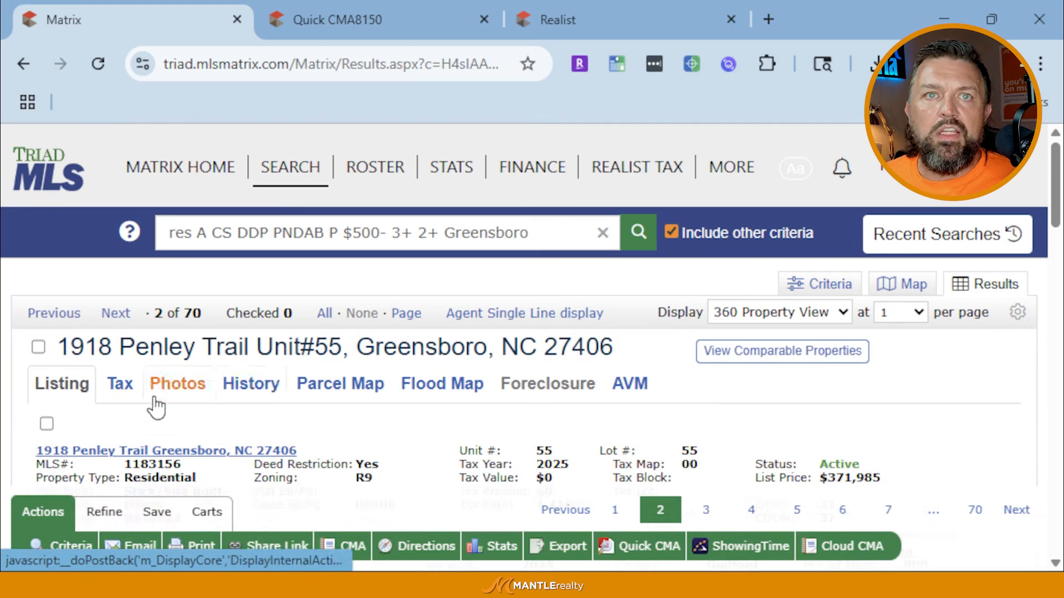
pyautogui.scroll(-2, 268, 387)
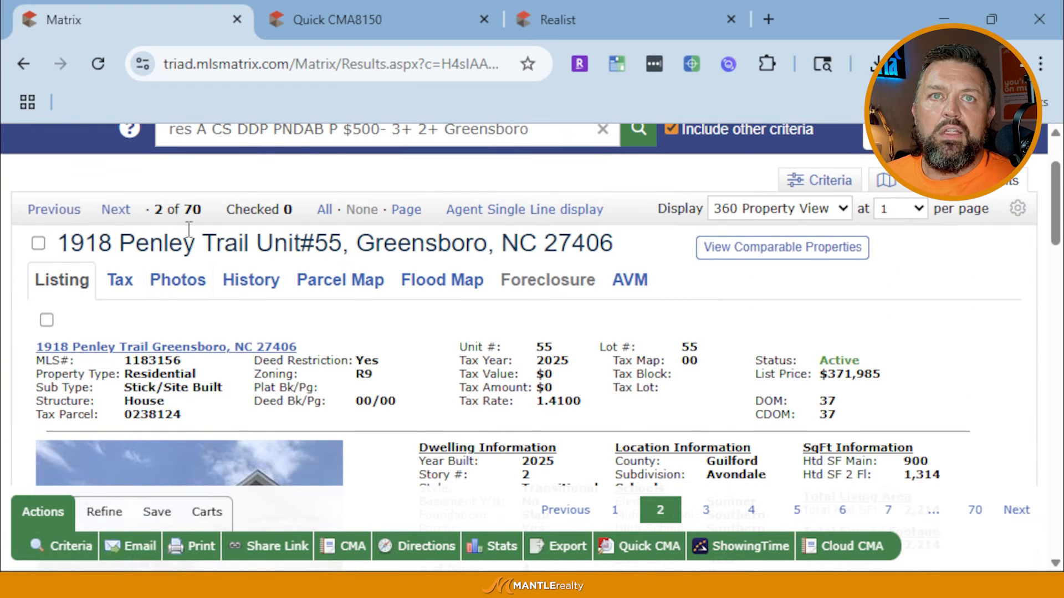
pyautogui.scroll(-4, 216, 349)
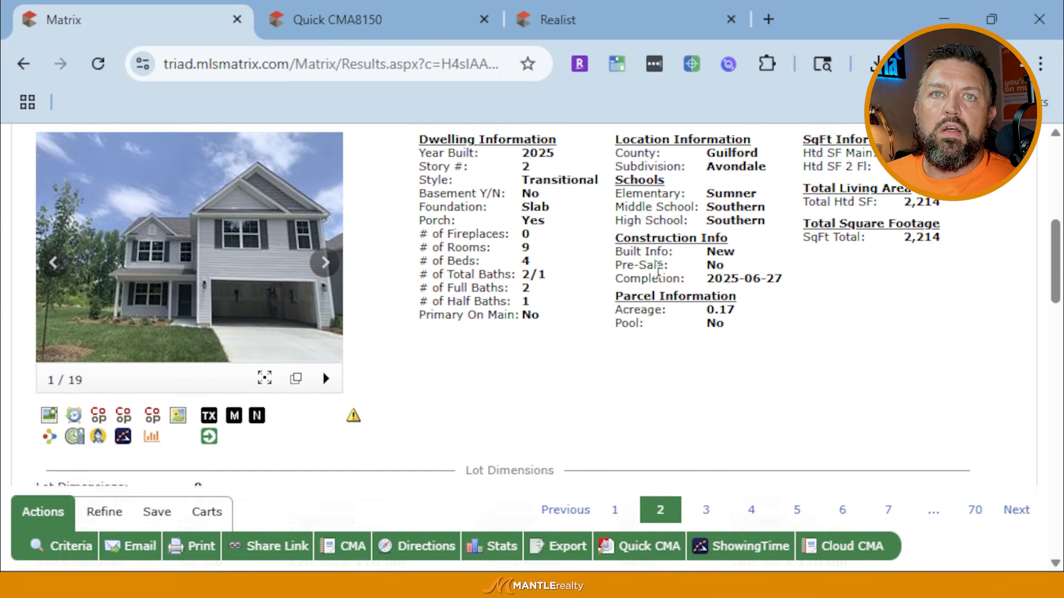
pyautogui.scroll(-2, 658, 268)
pyautogui.scroll(-6, 460, 430)
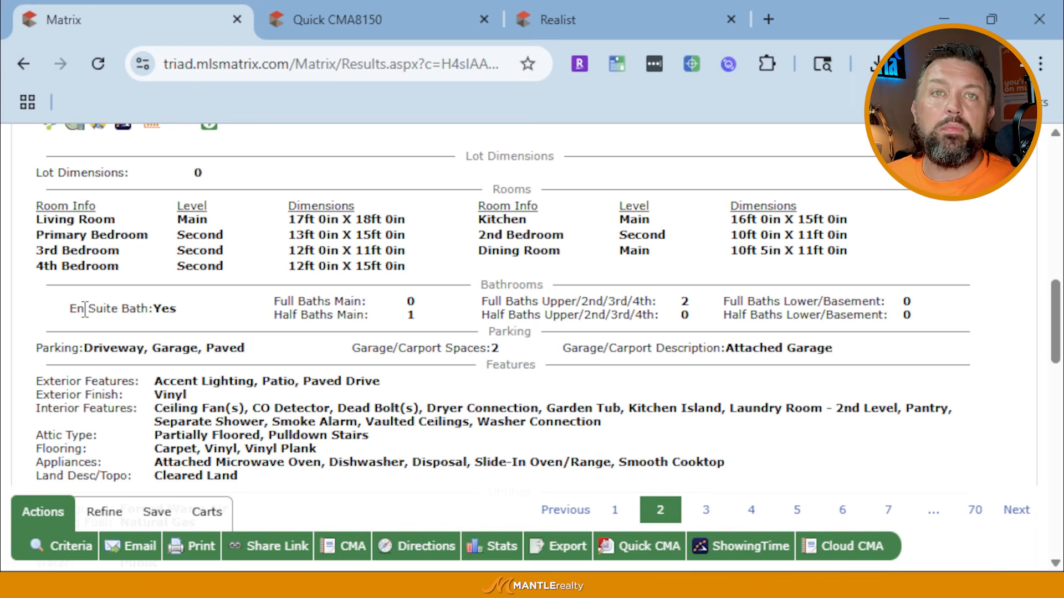
pyautogui.scroll(-4, 371, 301)
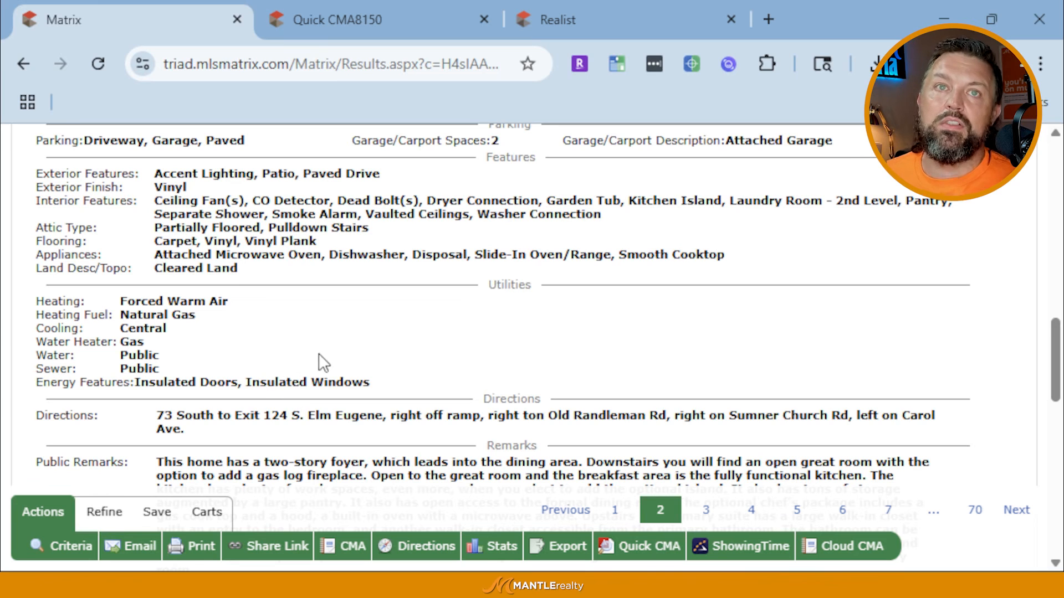
pyautogui.scroll(-2, 326, 365)
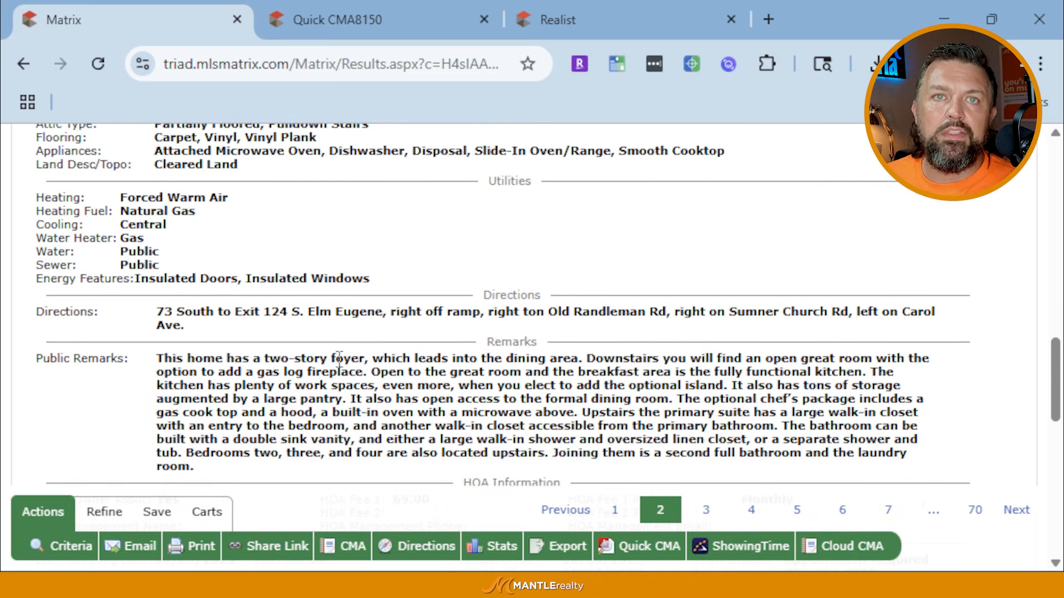
pyautogui.scroll(-2, 261, 372)
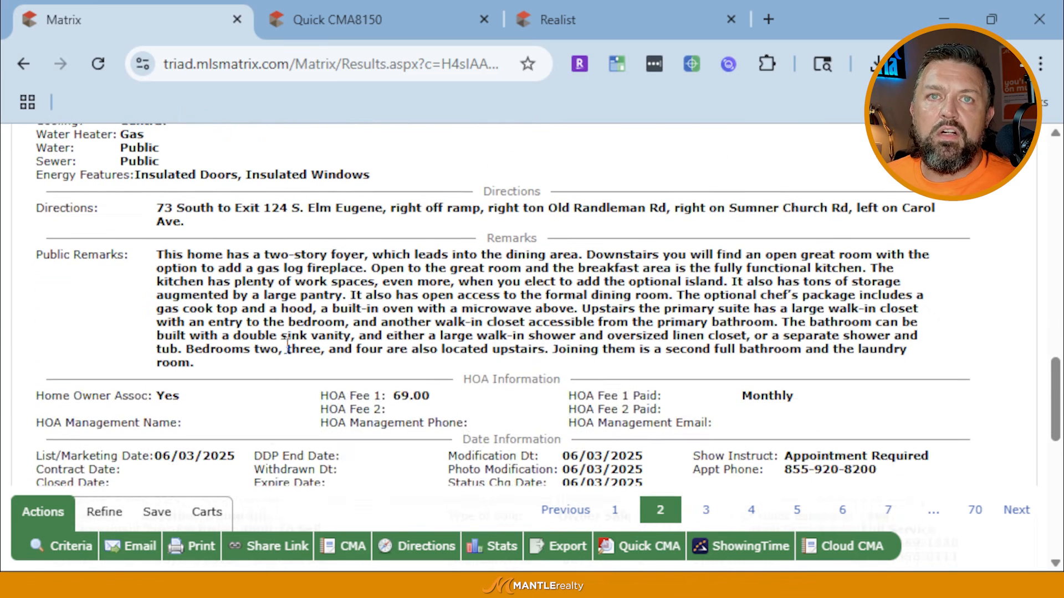
pyautogui.scroll(-6, 287, 346)
pyautogui.scroll(4, 198, 331)
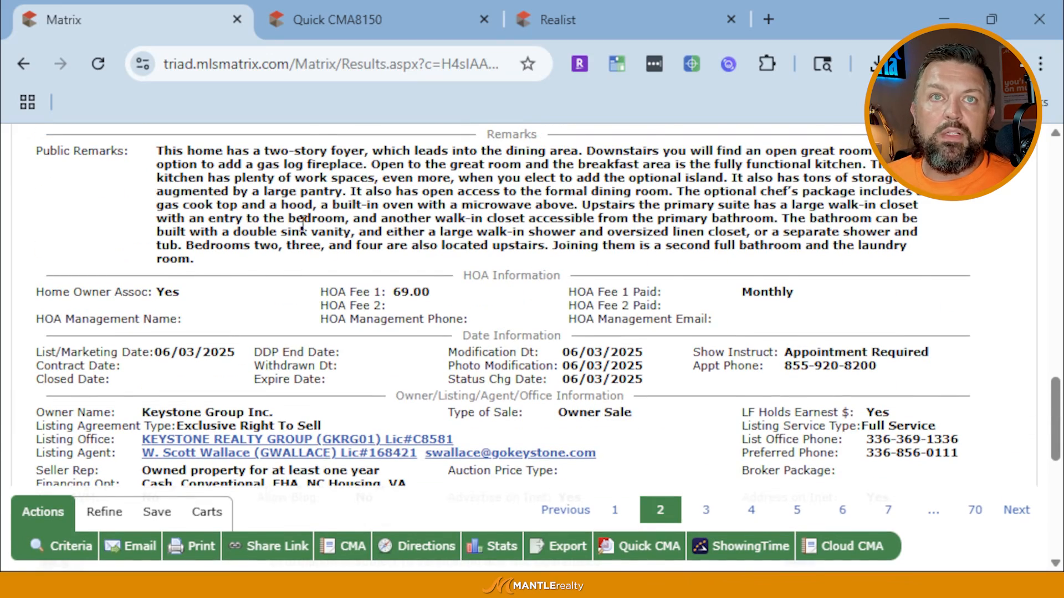
pyautogui.scroll(5, 312, 371)
pyautogui.scroll(12, 311, 372)
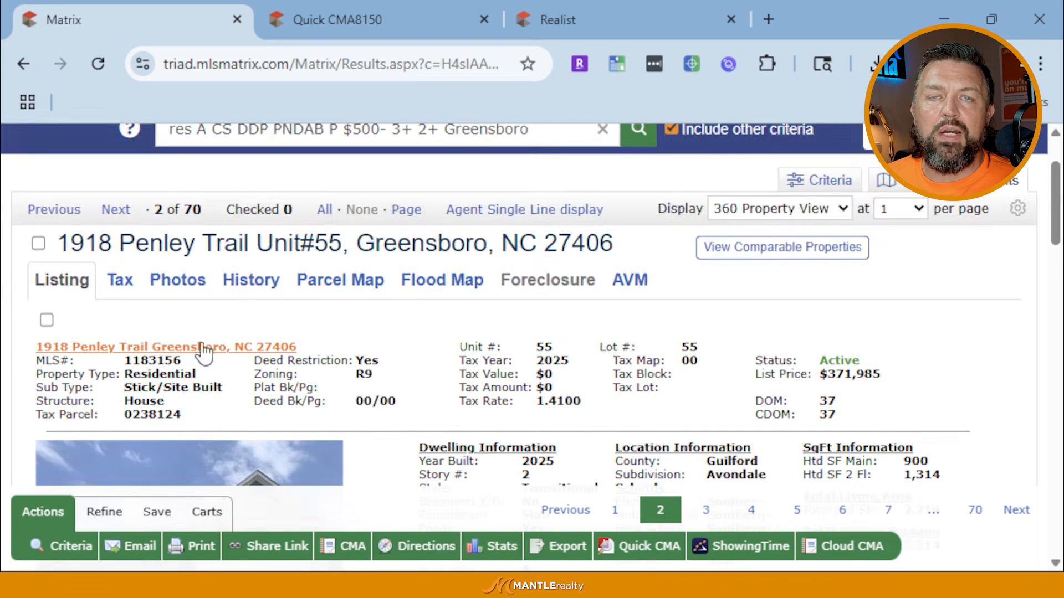
pyautogui.scroll(-4, 205, 353)
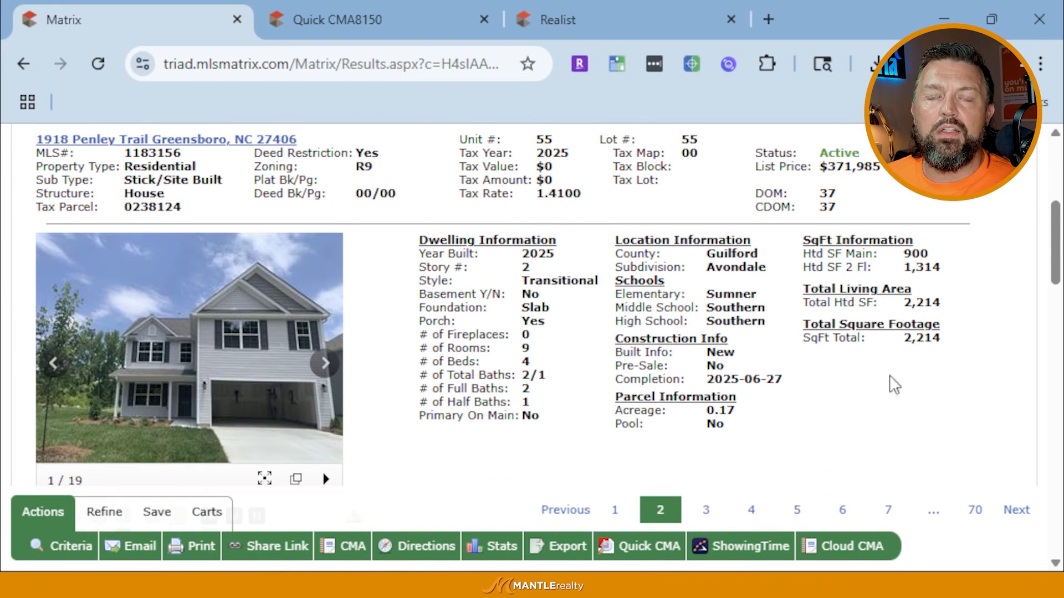
pyautogui.scroll(6, 656, 371)
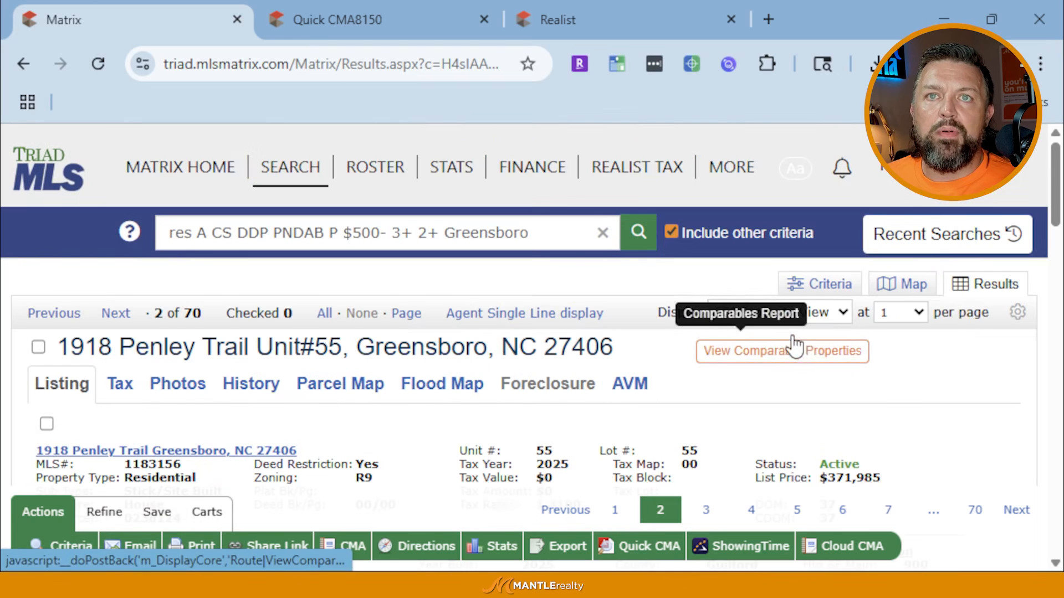
pyautogui.scroll(-2, 653, 348)
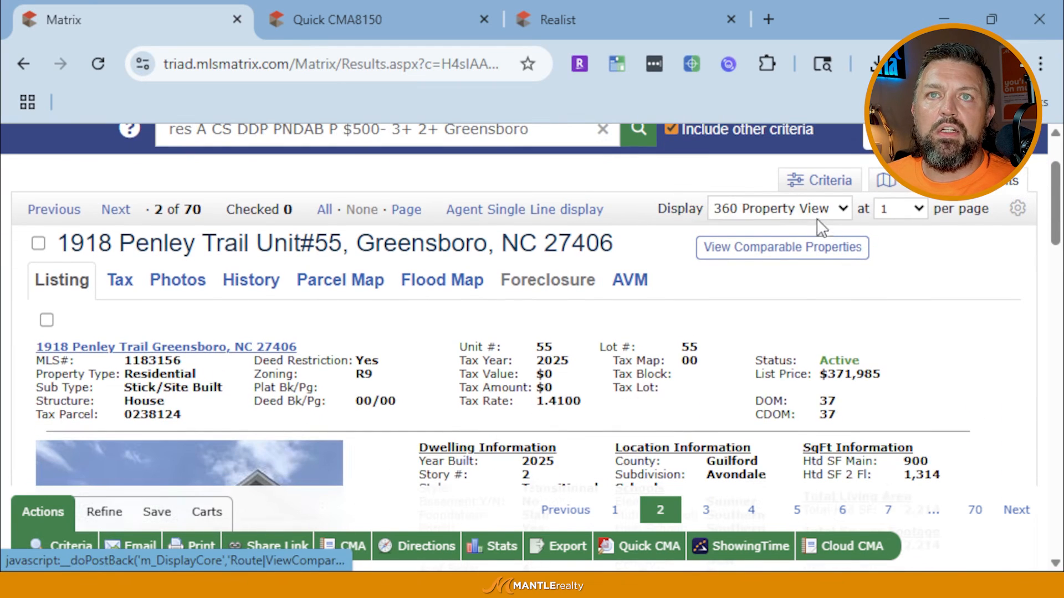
# Preview the listing in the Client Brief - RES display layout
pyautogui.click(789, 209)
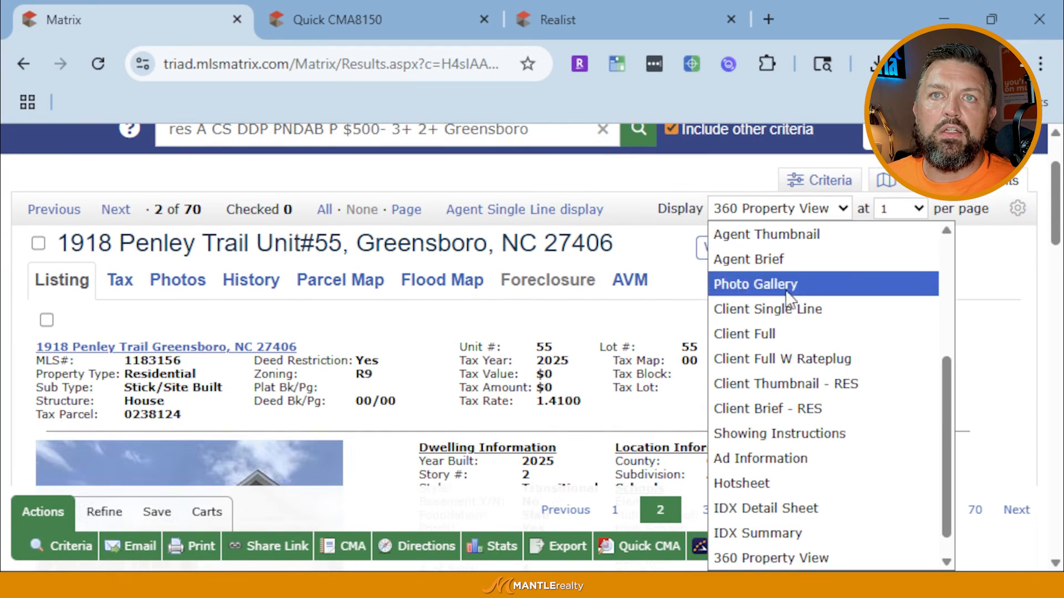
pyautogui.click(759, 413)
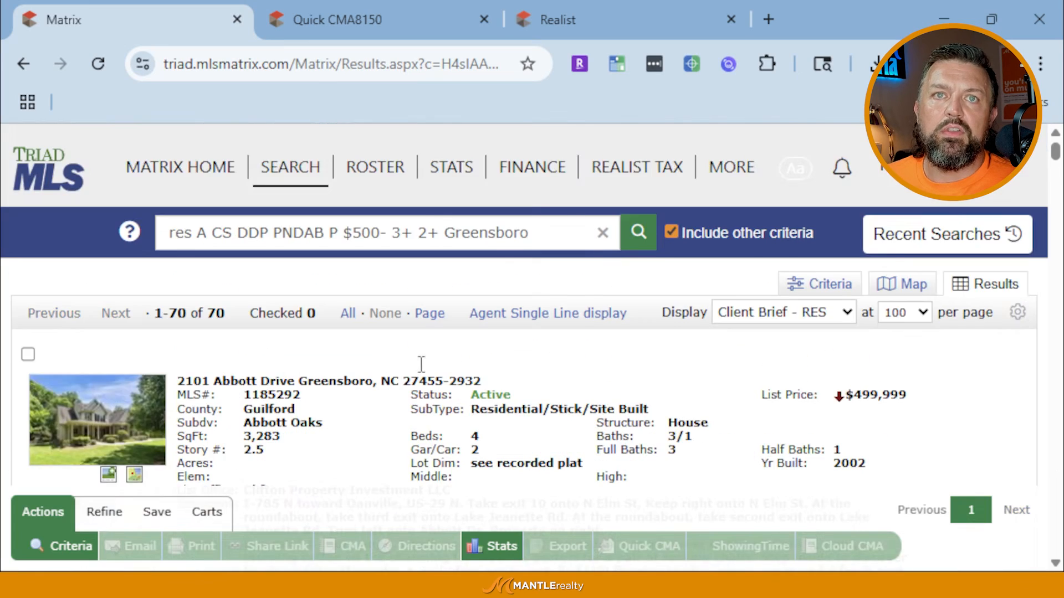
pyautogui.scroll(-5, 421, 364)
pyautogui.scroll(2, 141, 318)
pyautogui.scroll(-6, 160, 339)
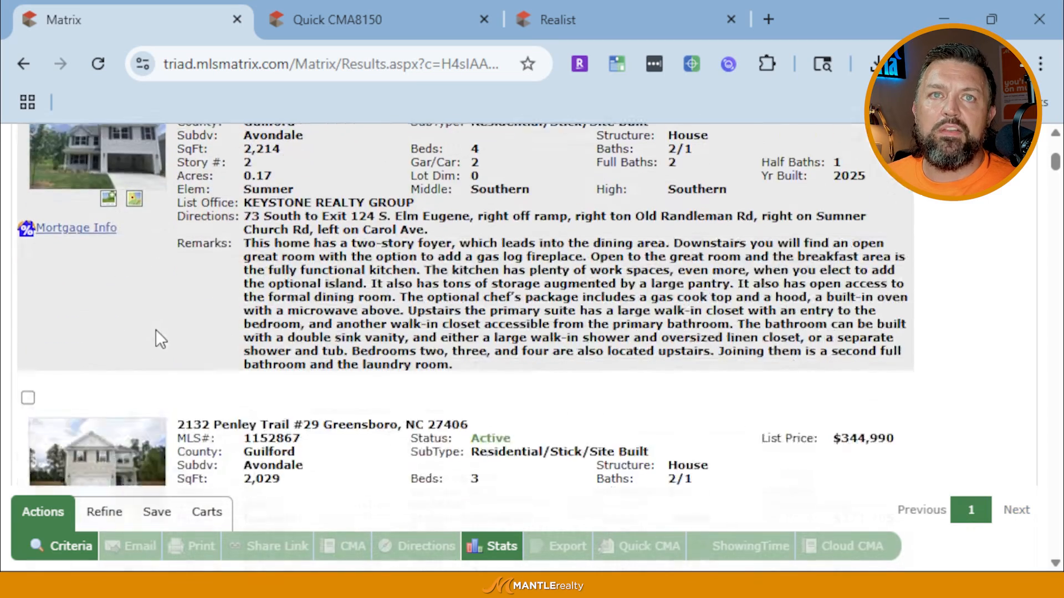
pyautogui.scroll(6, 161, 339)
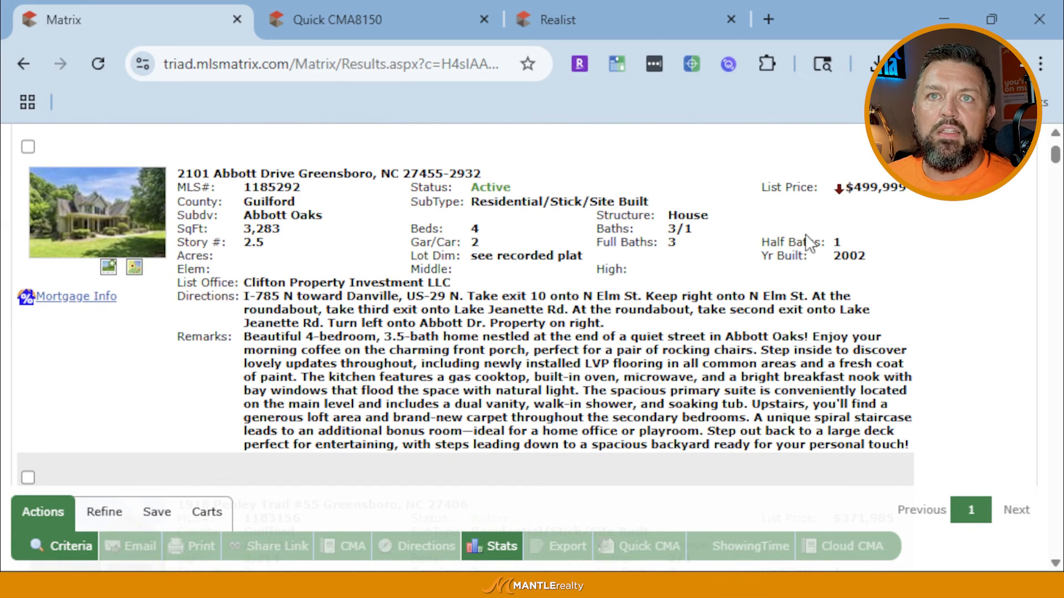
pyautogui.scroll(4, 776, 299)
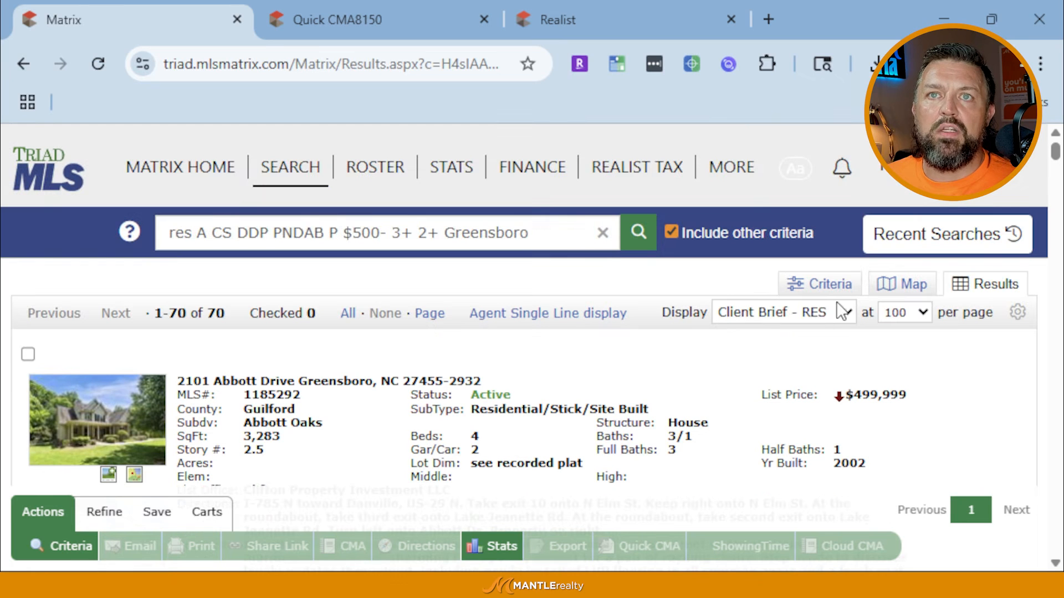
# Preview the listing in the Client Full display layout
pyautogui.click(789, 313)
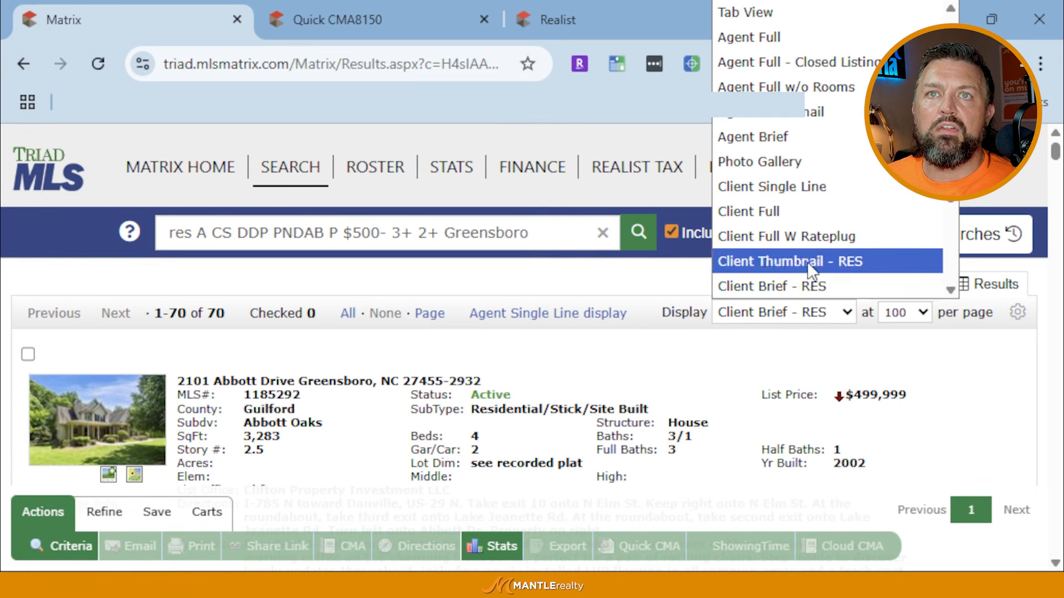
pyautogui.click(814, 222)
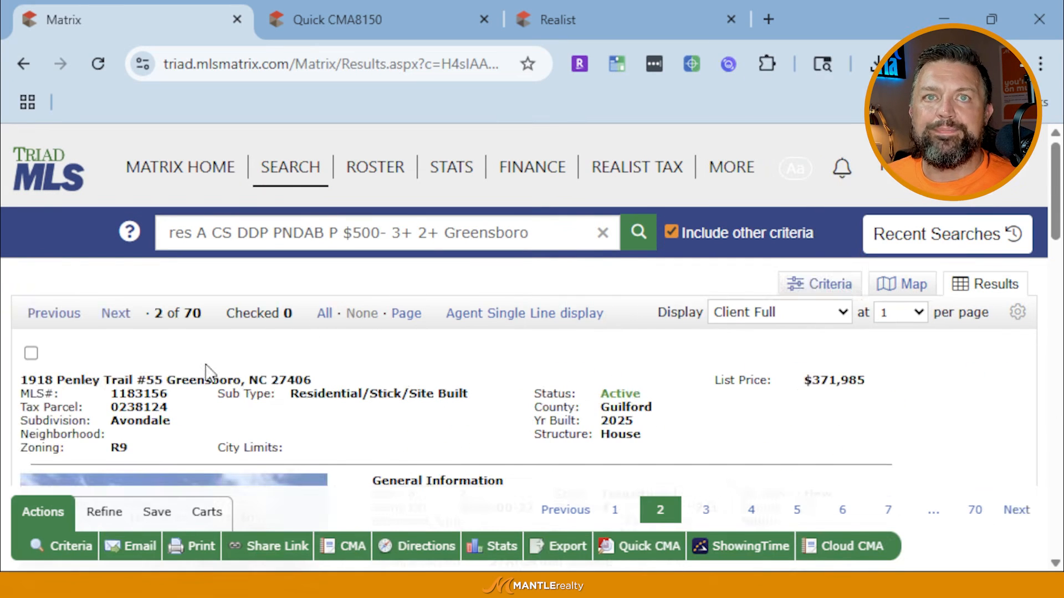
pyautogui.scroll(-20, 504, 404)
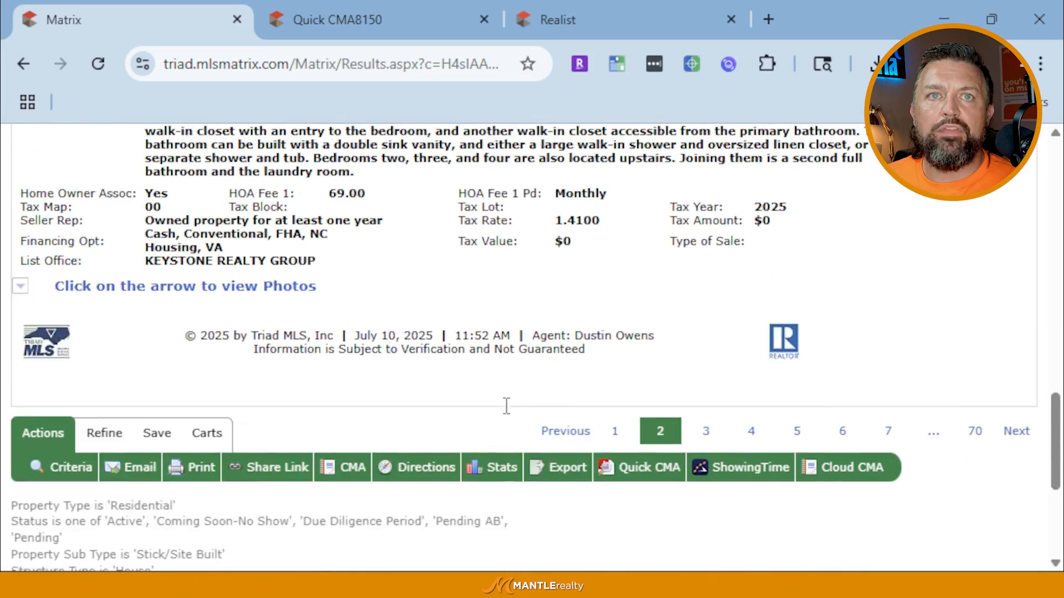
pyautogui.scroll(20, 506, 406)
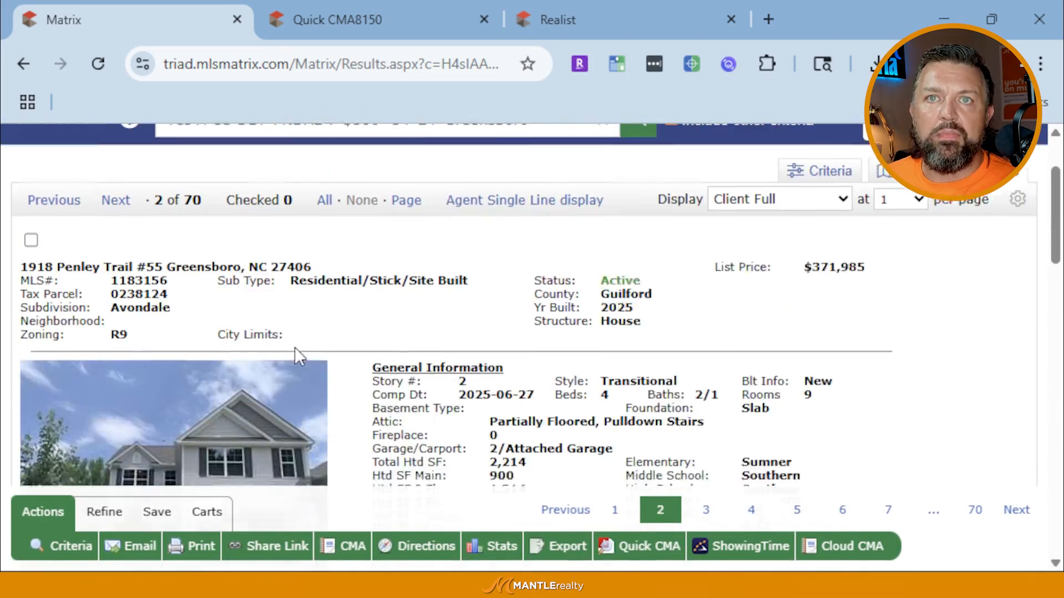
pyautogui.scroll(2, 294, 347)
pyautogui.click(778, 312)
pyautogui.scroll(1, 827, 183)
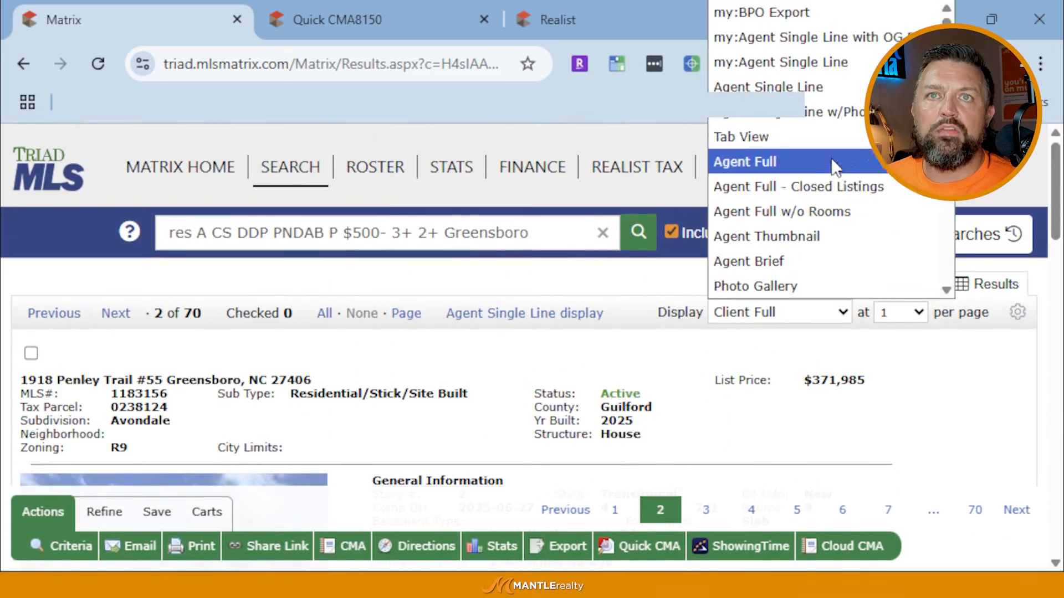
pyautogui.click(831, 161)
pyautogui.scroll(-20, 413, 400)
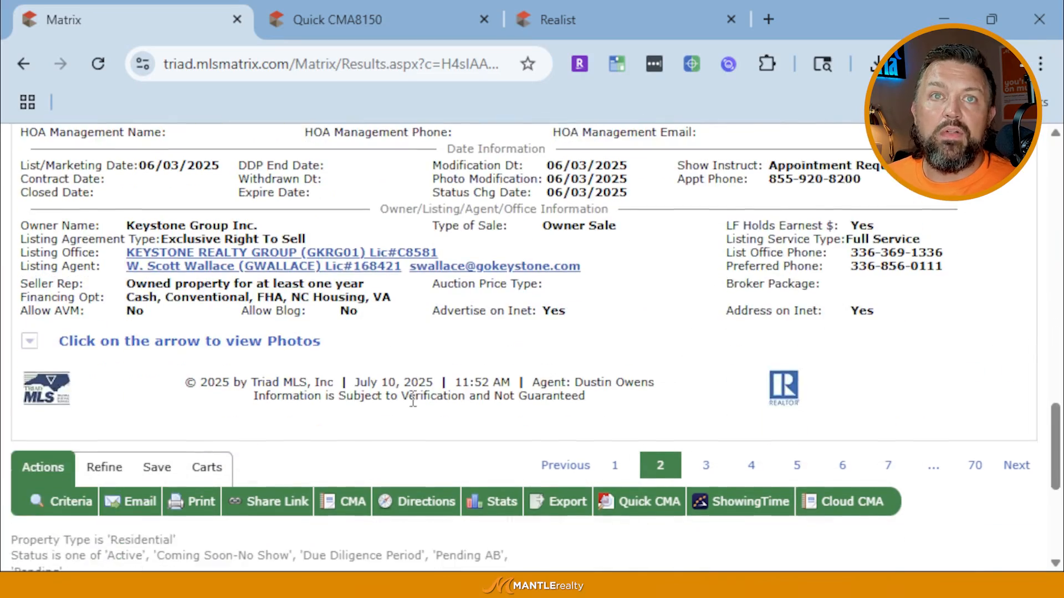
pyautogui.scroll(20, 413, 400)
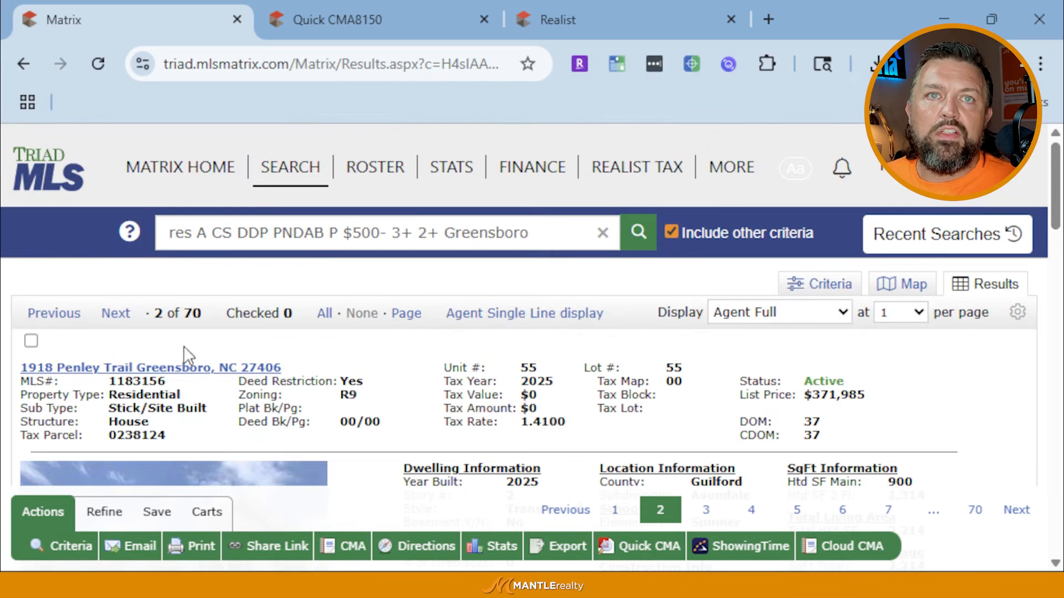
pyautogui.click(31, 341)
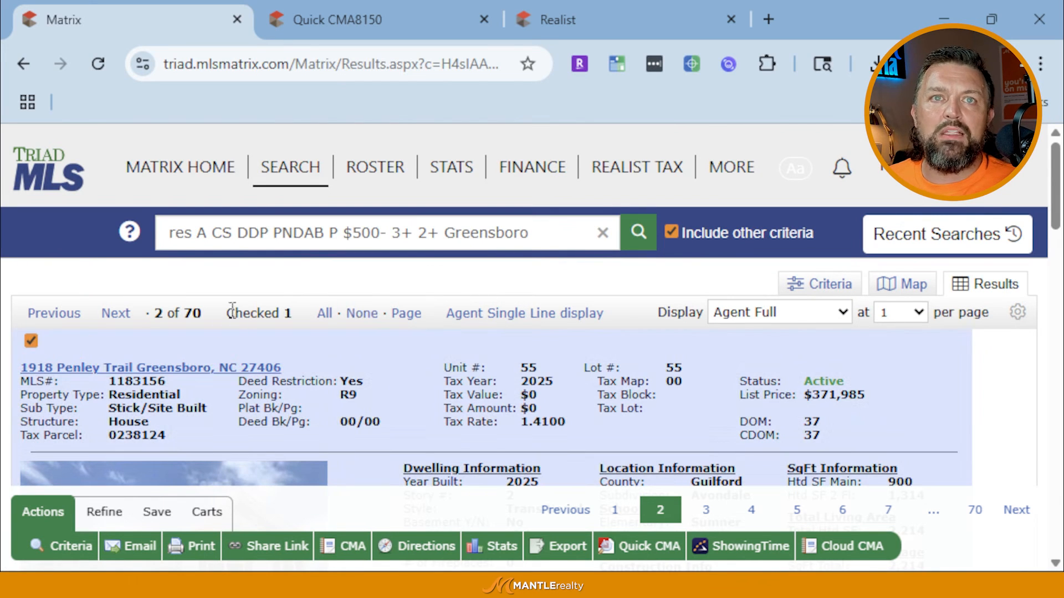
pyautogui.click(115, 314)
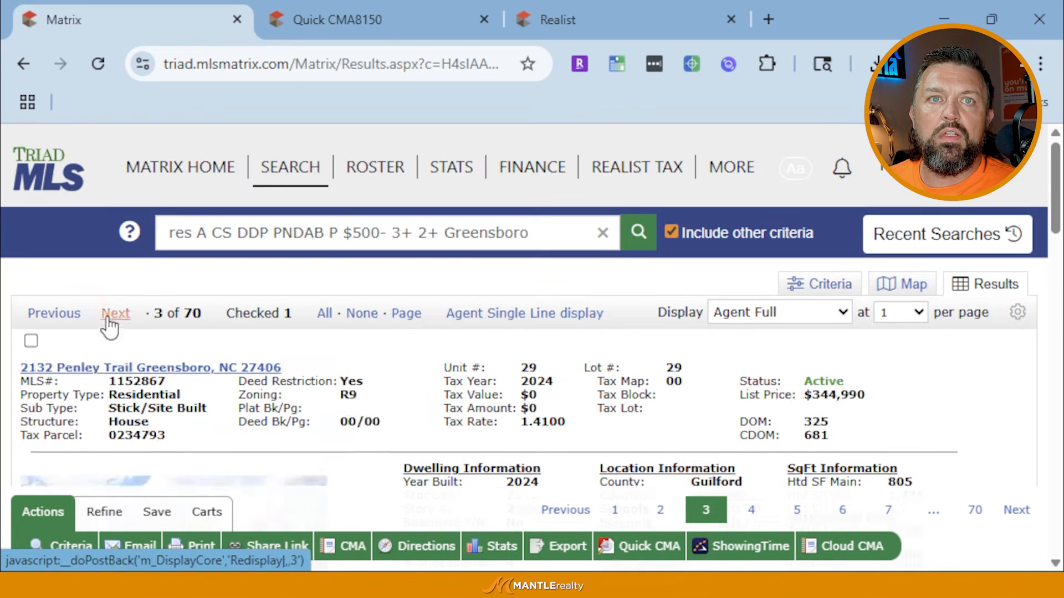
pyautogui.click(107, 319)
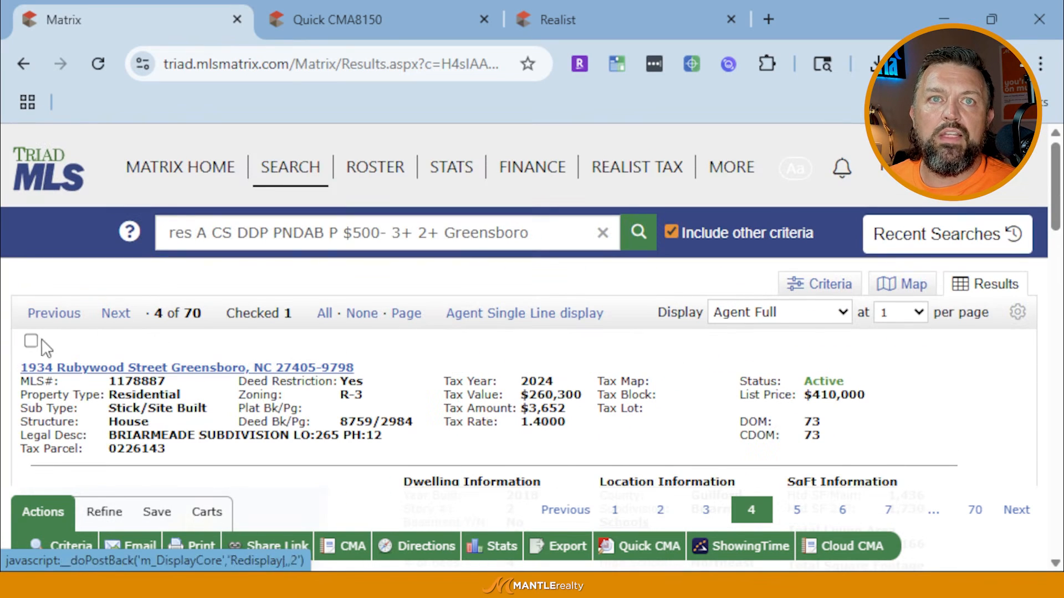
pyautogui.click(31, 342)
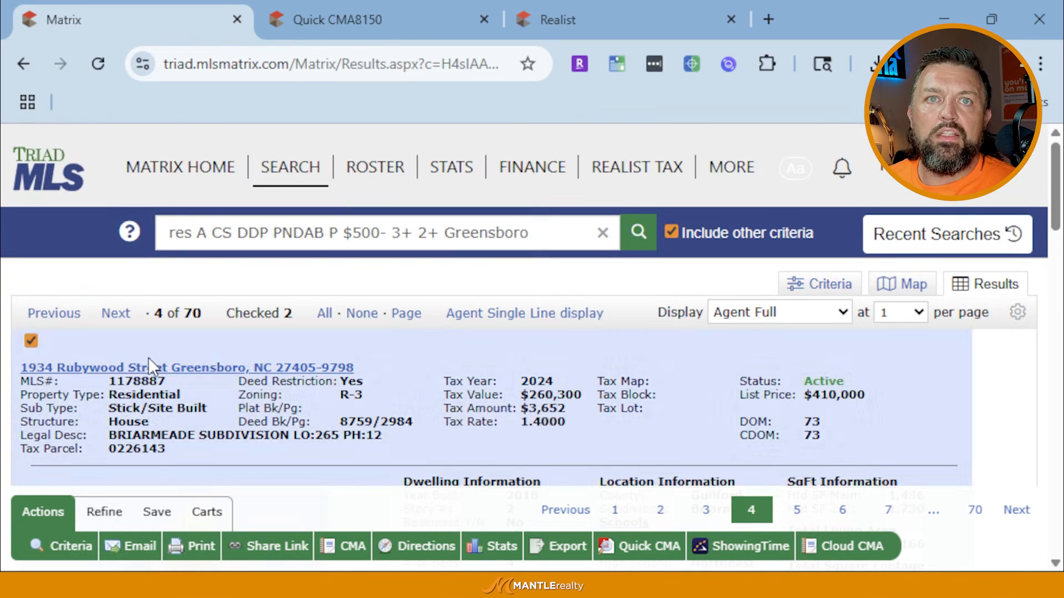
pyautogui.click(115, 314)
pyautogui.scroll(-2, 2, 138)
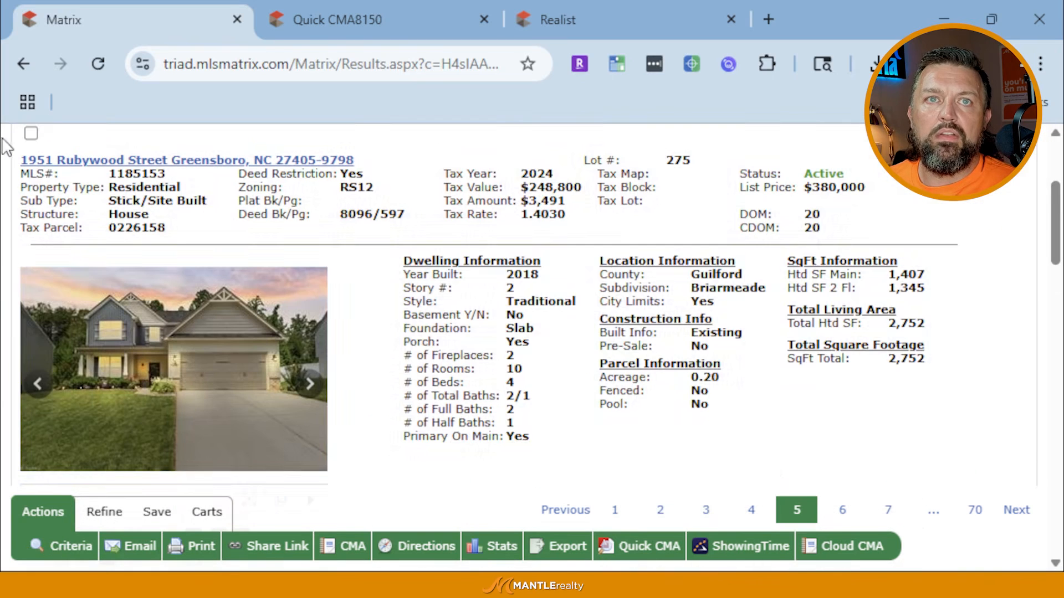
pyautogui.click(32, 135)
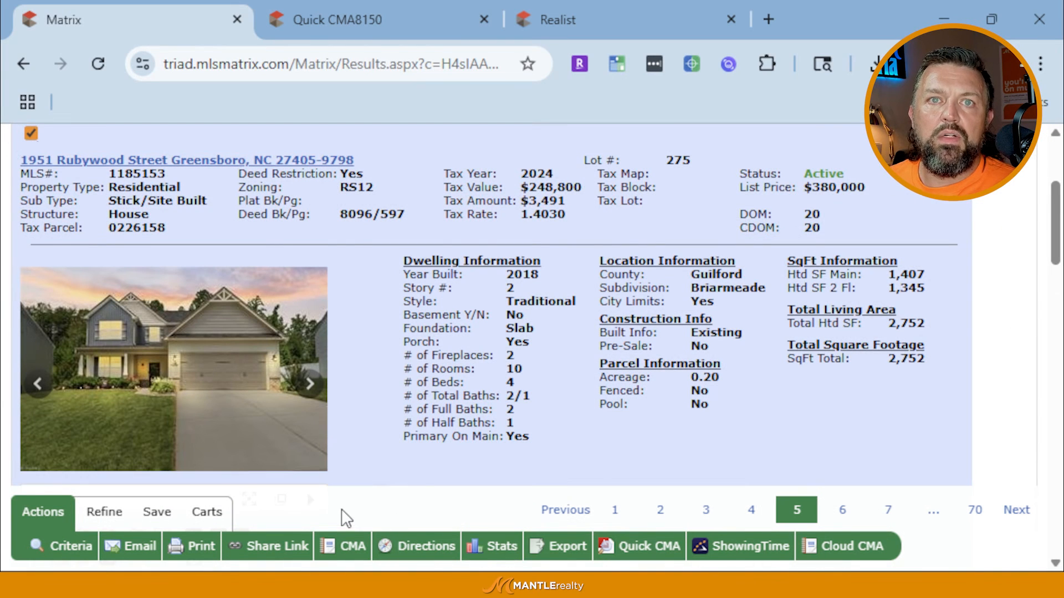
pyautogui.scroll(1, 342, 509)
pyautogui.scroll(1, 340, 510)
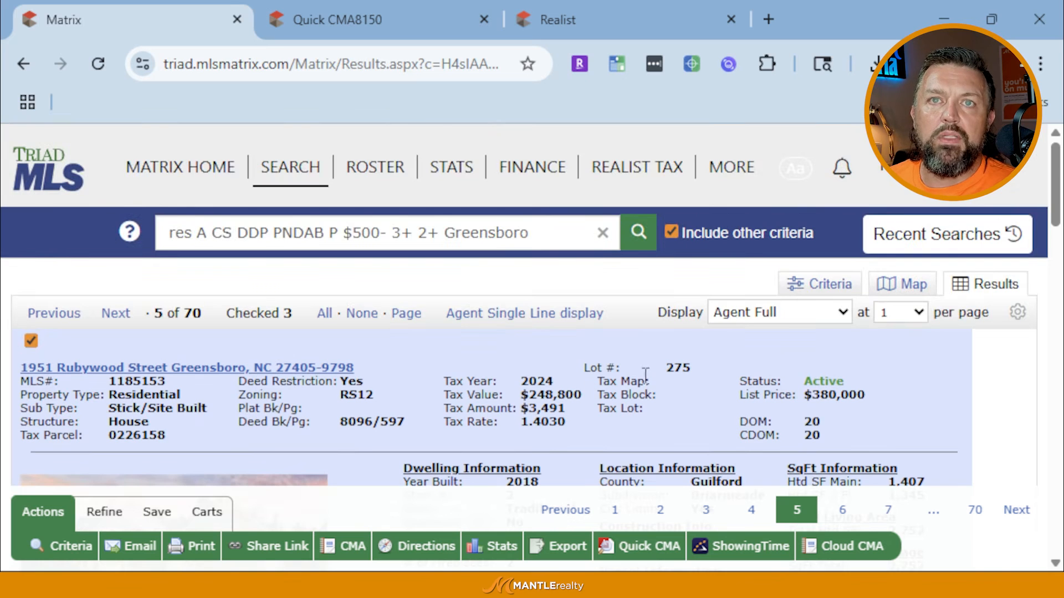
pyautogui.click(576, 313)
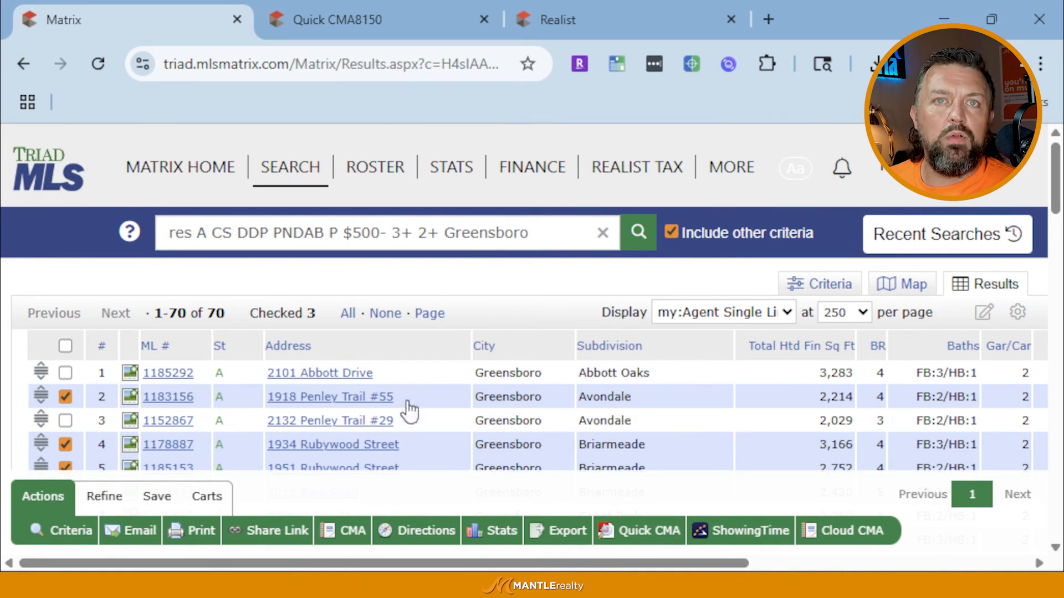
# Cancel the email form and narrow the results to the three checked listings
pyautogui.scroll(-3, 430, 401)
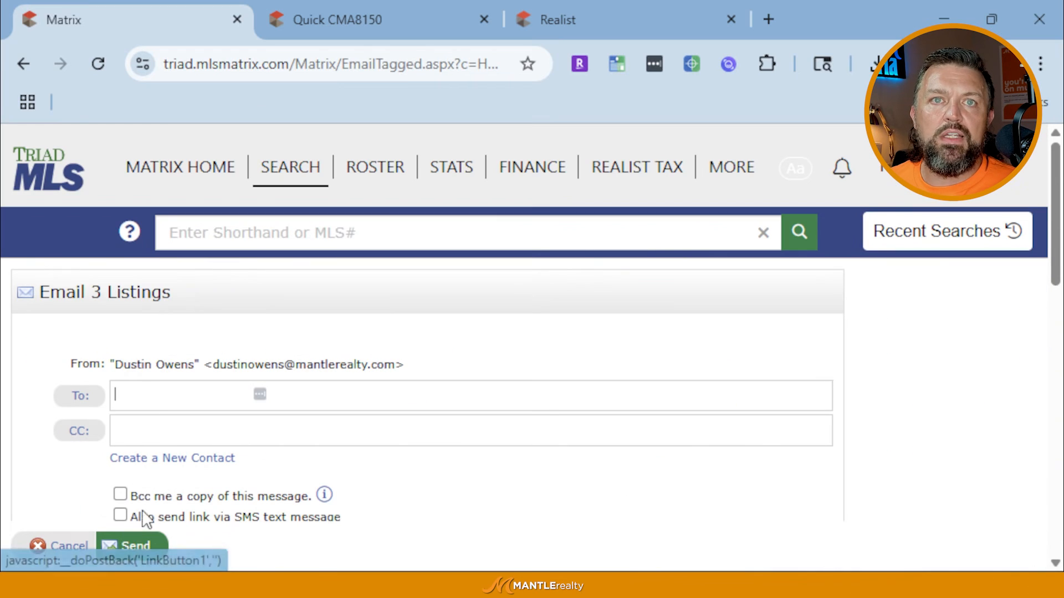
pyautogui.click(63, 536)
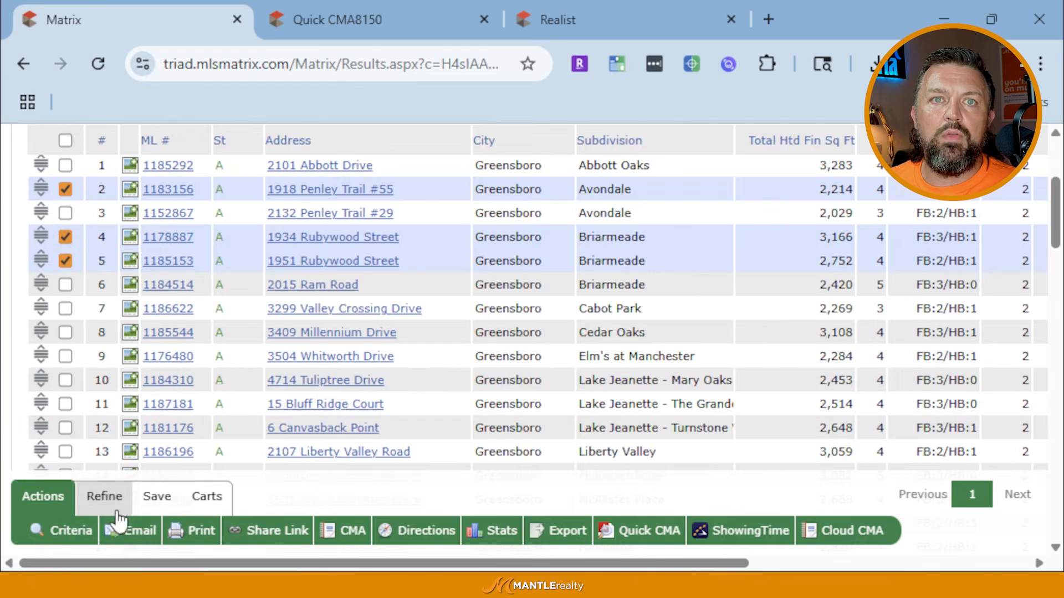
pyautogui.click(87, 498)
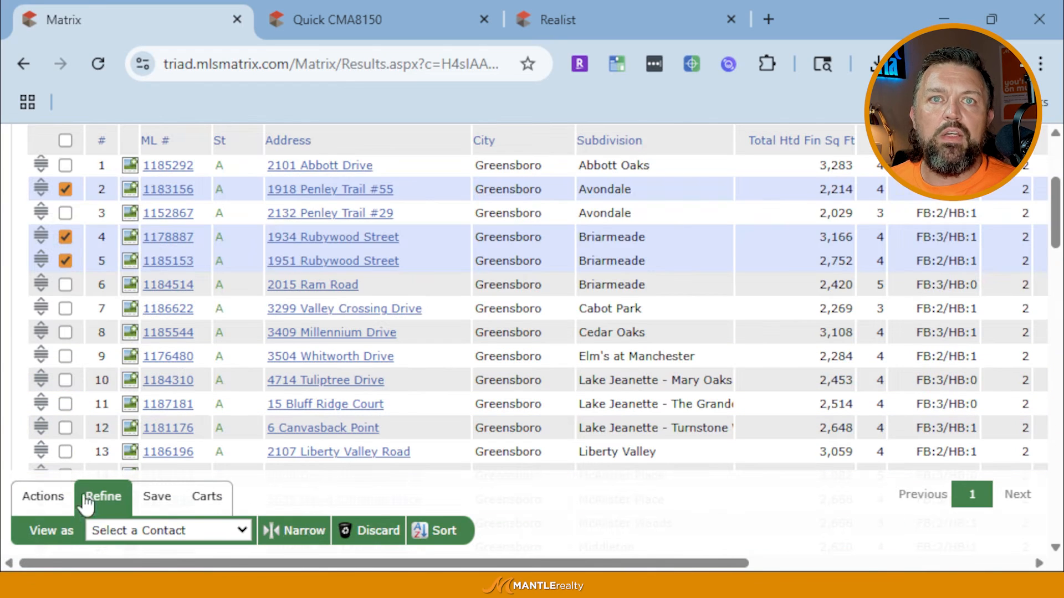
pyautogui.click(302, 532)
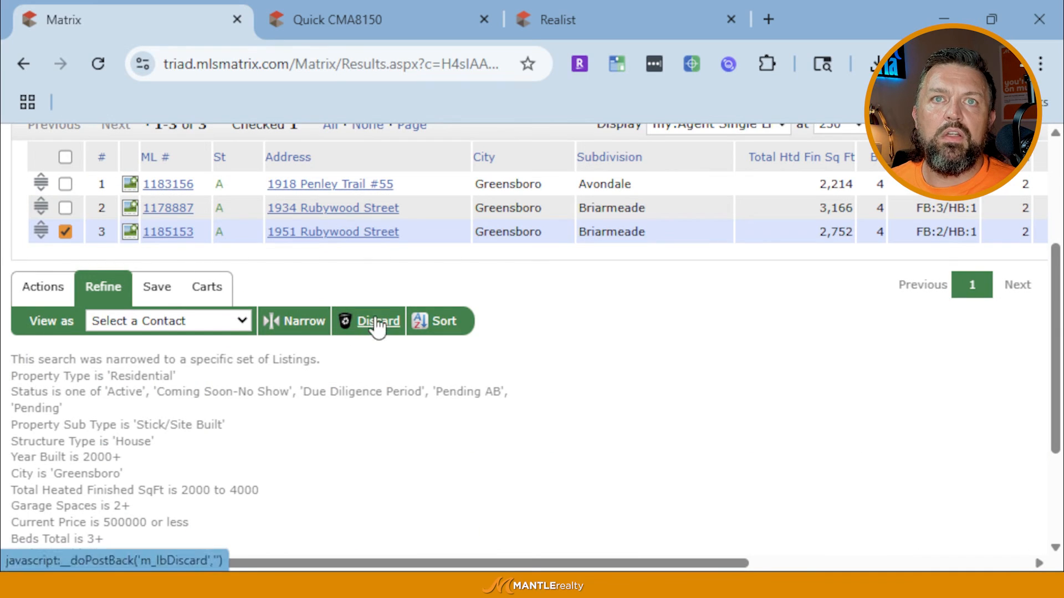
pyautogui.click(373, 327)
pyautogui.scroll(2, 332, 360)
pyautogui.scroll(2, 357, 333)
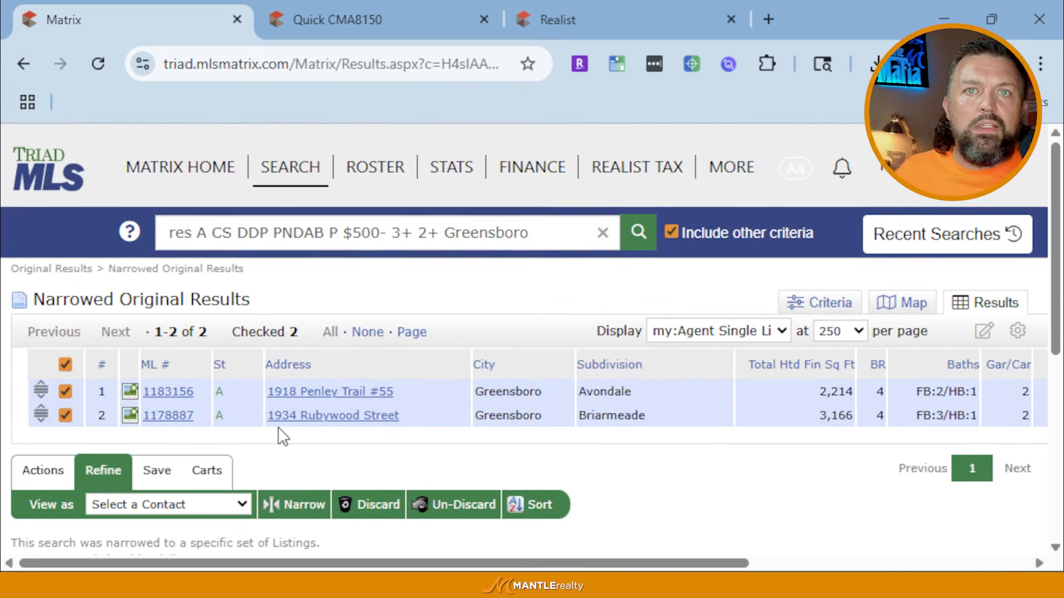
pyautogui.click(457, 509)
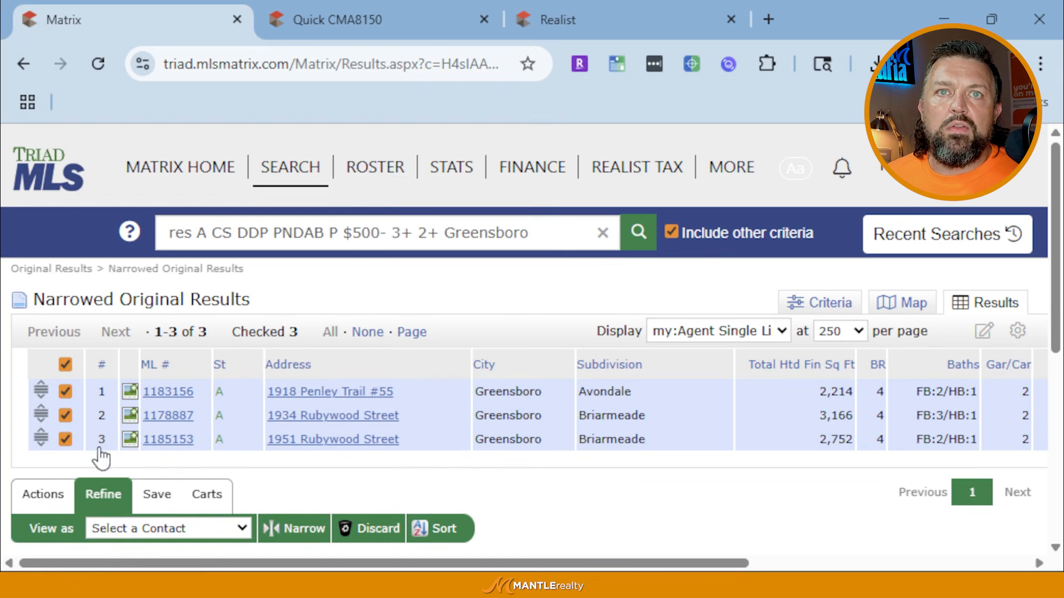
# Generate a Quick CMA for the three checked Greensboro listings
pyautogui.click(42, 492)
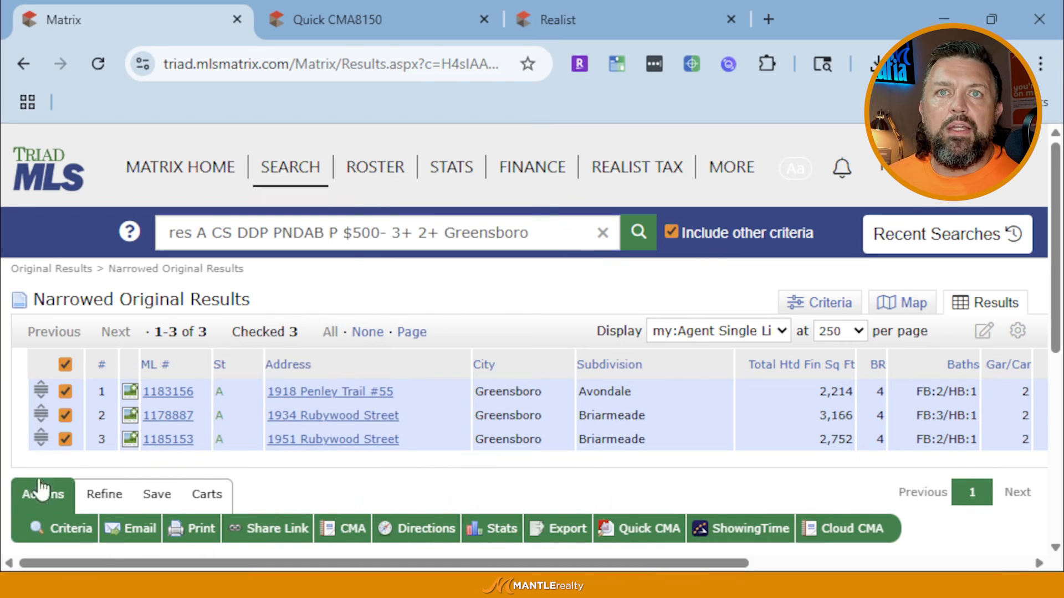
pyautogui.scroll(-2, 662, 473)
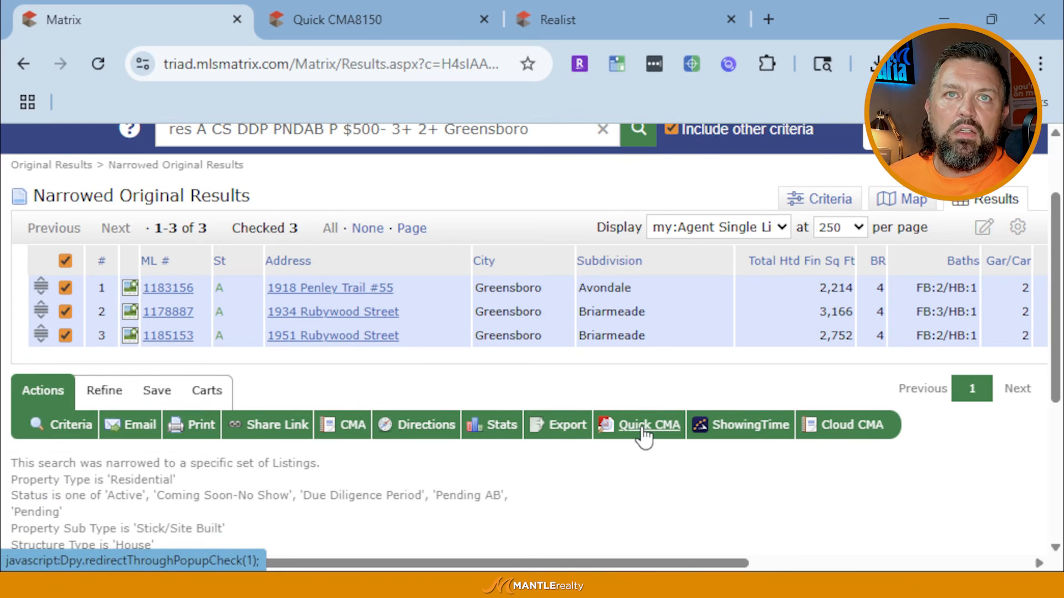
pyautogui.click(644, 432)
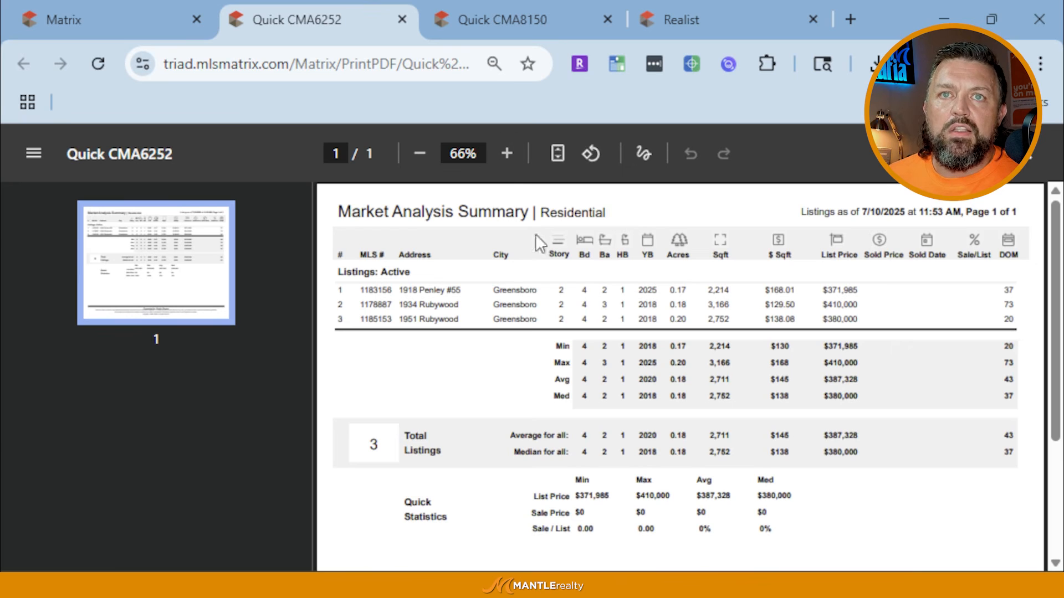
# Review the Quick CMA6252 summary ($387,328 average list price), then return to the narrowed results
pyautogui.scroll(-3, 635, 371)
pyautogui.scroll(3, 637, 376)
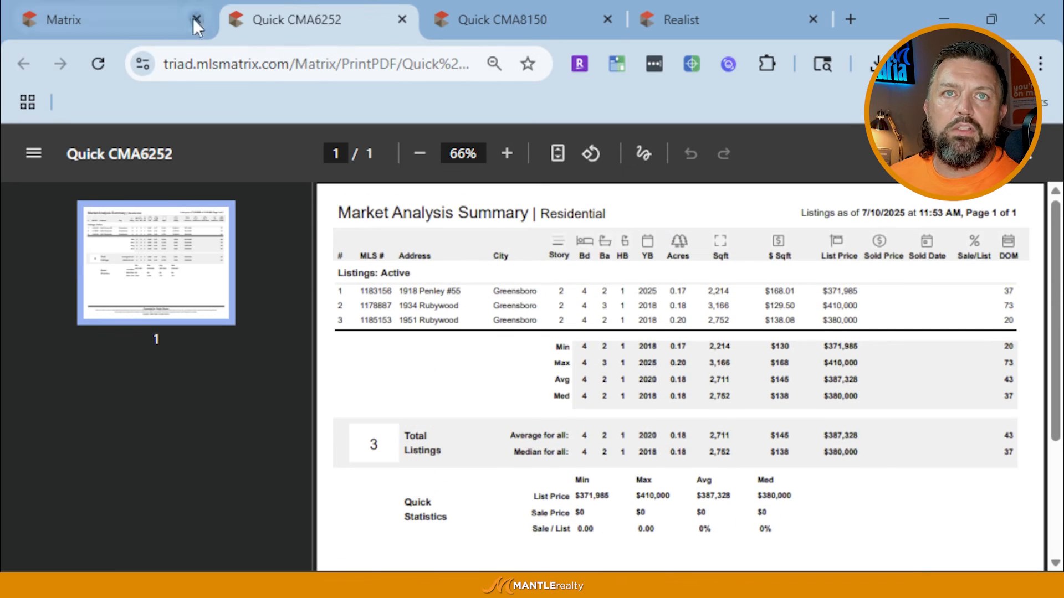
pyautogui.click(119, 16)
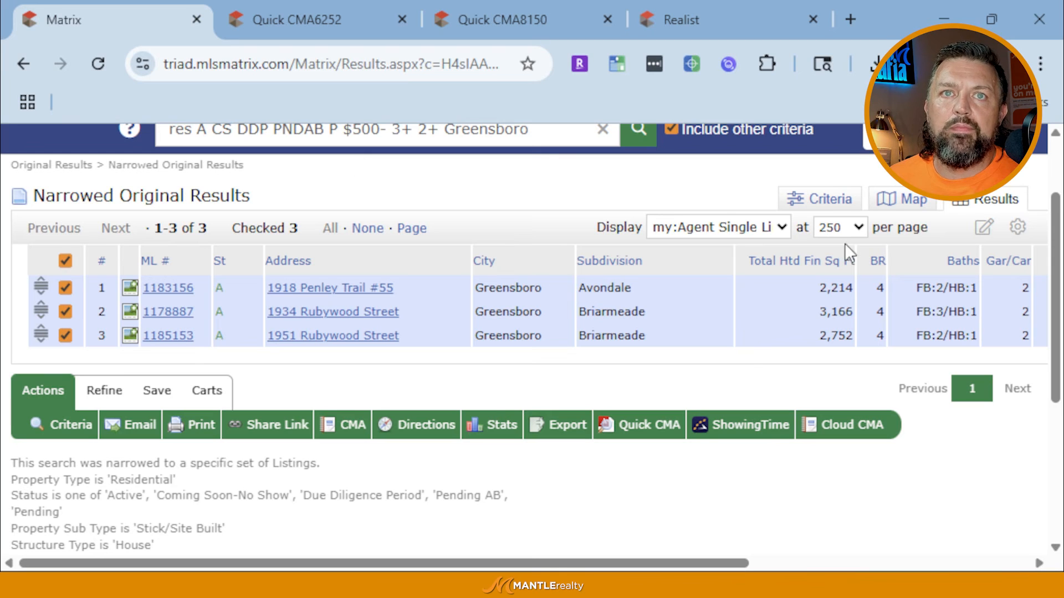
pyautogui.click(752, 428)
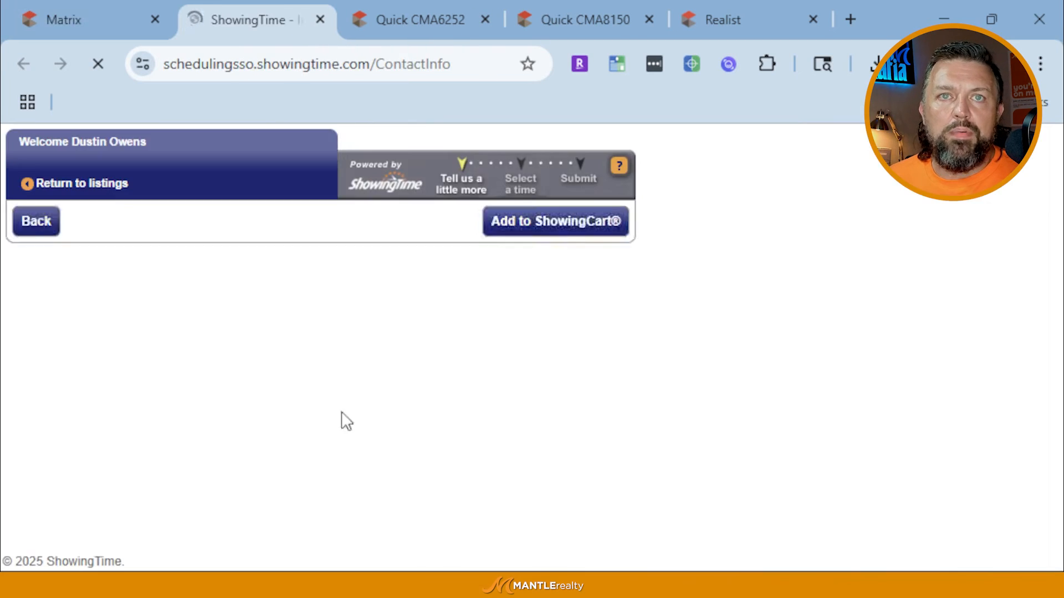
pyautogui.scroll(-3, 222, 294)
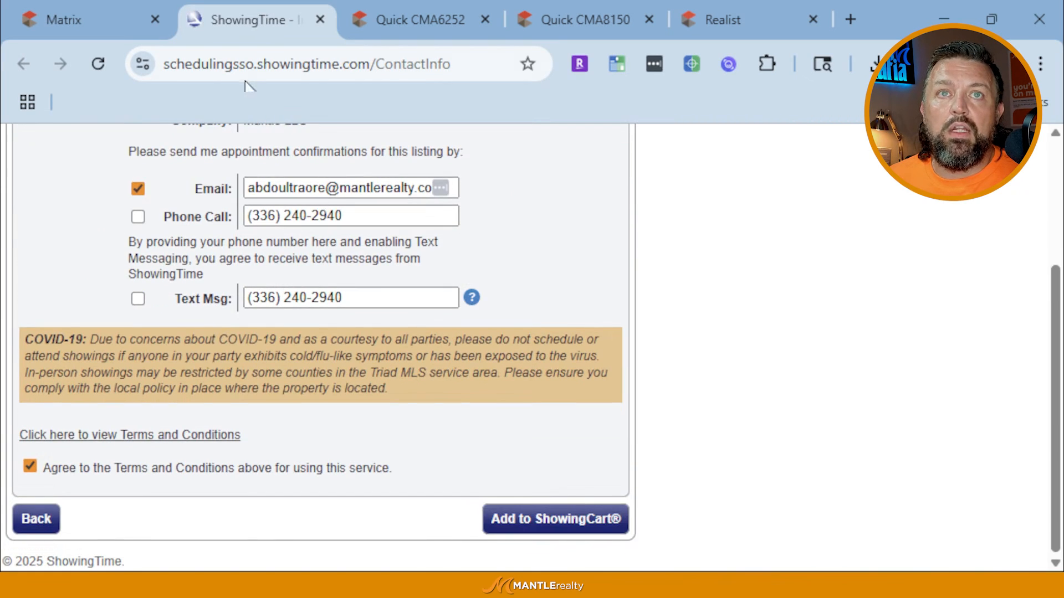
pyautogui.click(320, 20)
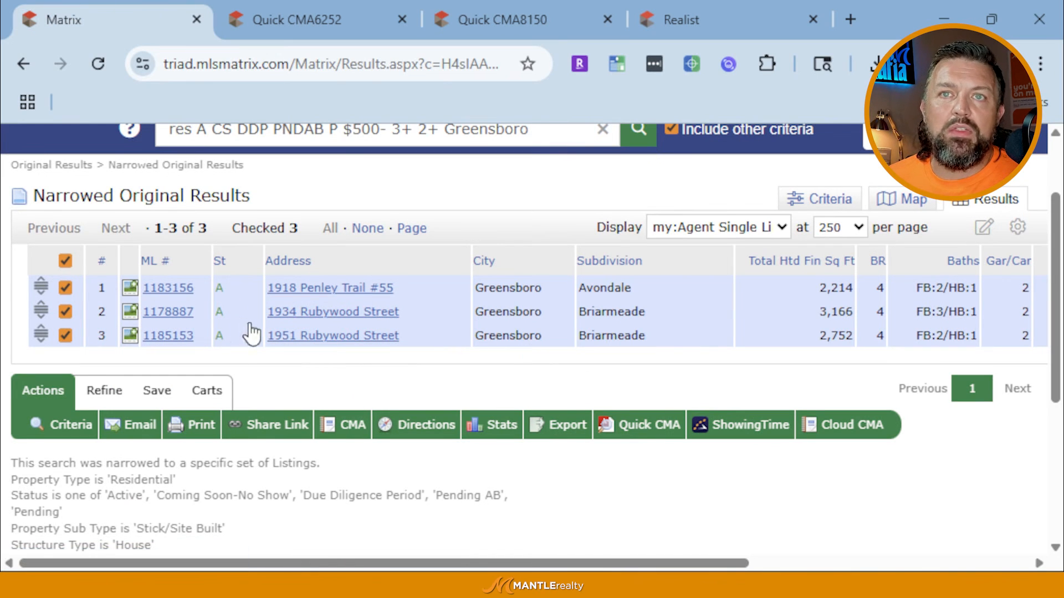
pyautogui.click(175, 313)
pyautogui.scroll(-8, 327, 432)
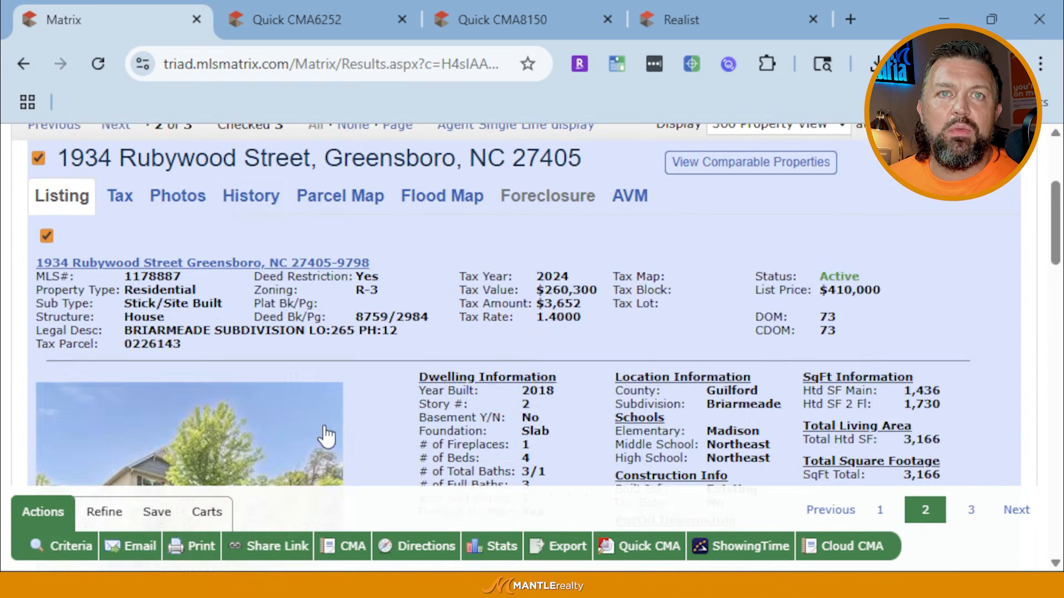
pyautogui.scroll(-3, 325, 434)
pyautogui.scroll(2, 250, 367)
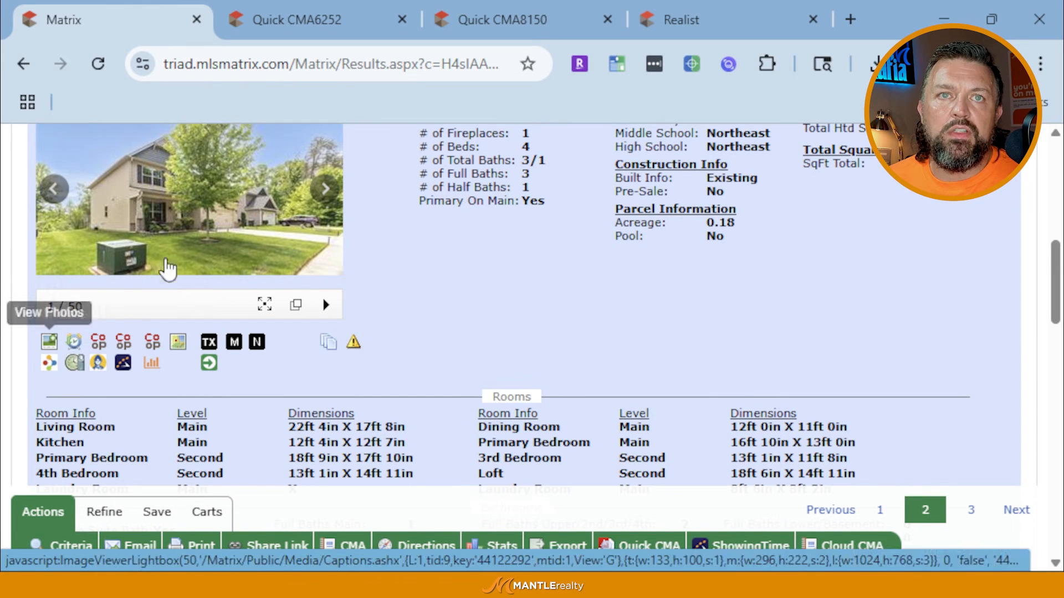
pyautogui.click(49, 341)
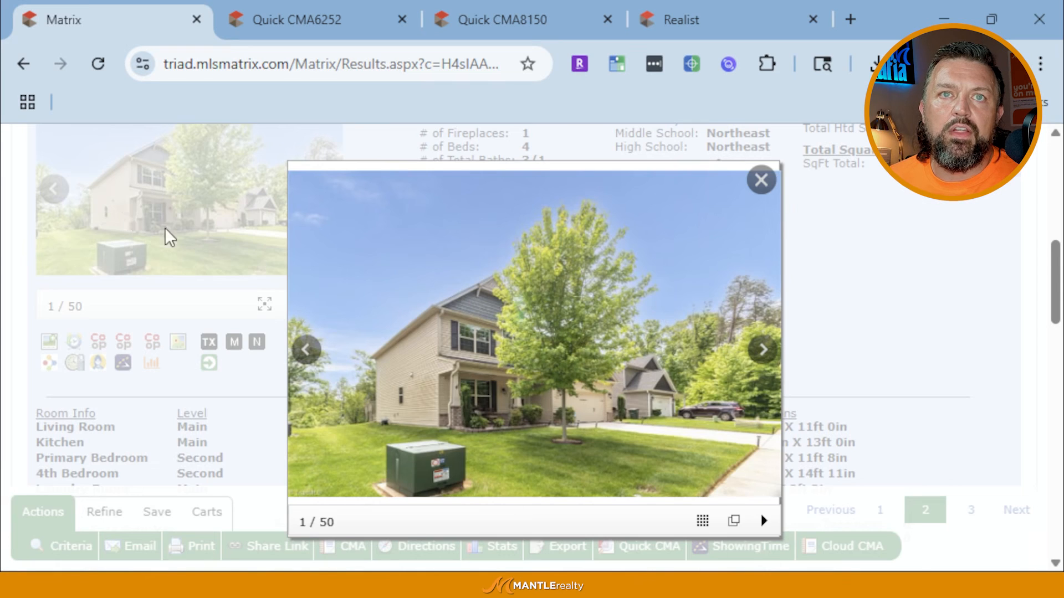
pyautogui.click(164, 229)
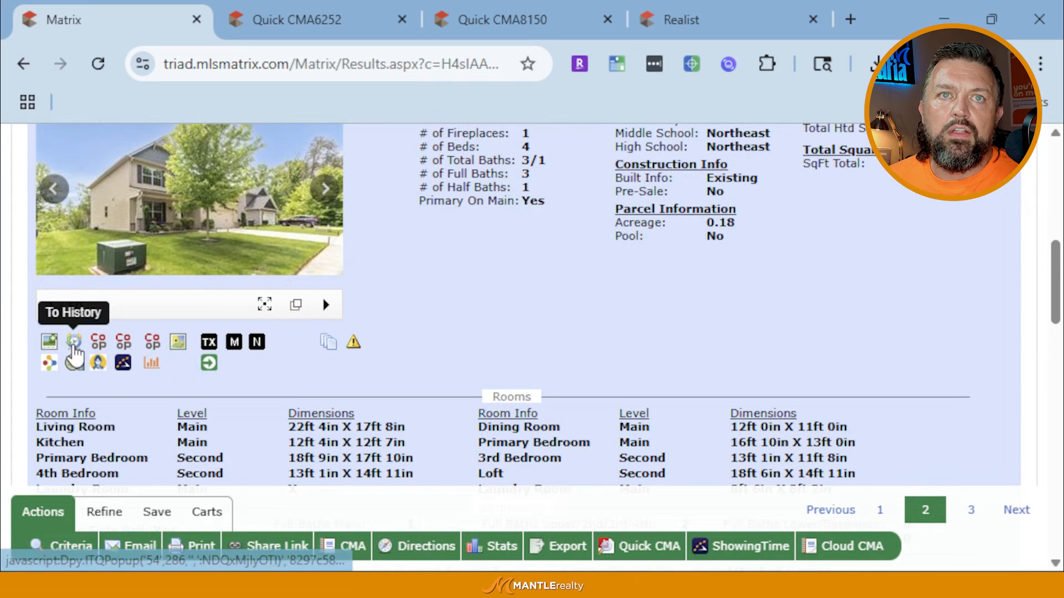
pyautogui.click(72, 343)
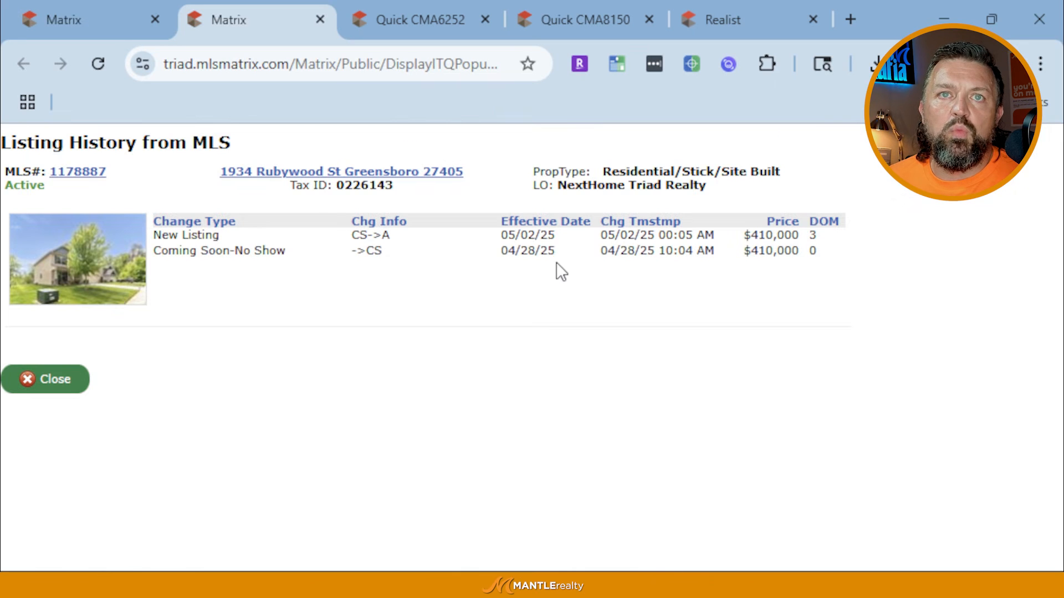
pyautogui.click(54, 380)
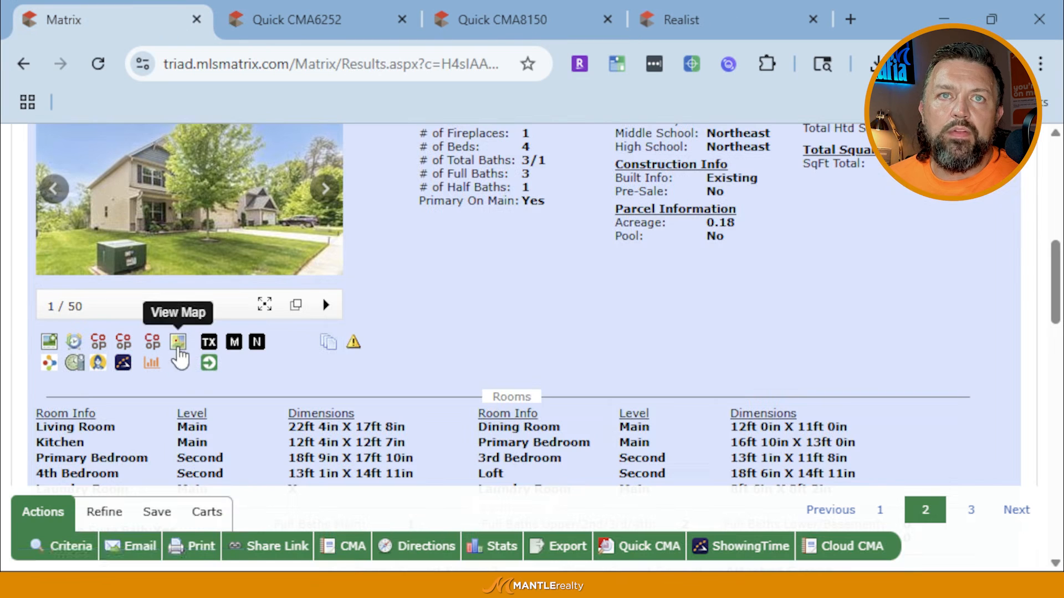
pyautogui.click(333, 346)
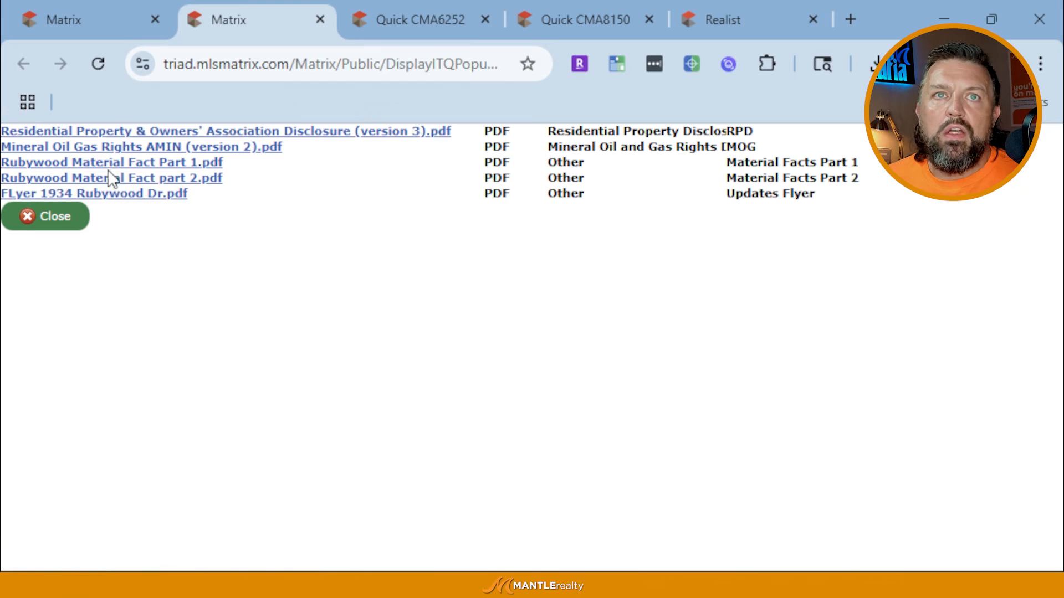
pyautogui.click(72, 15)
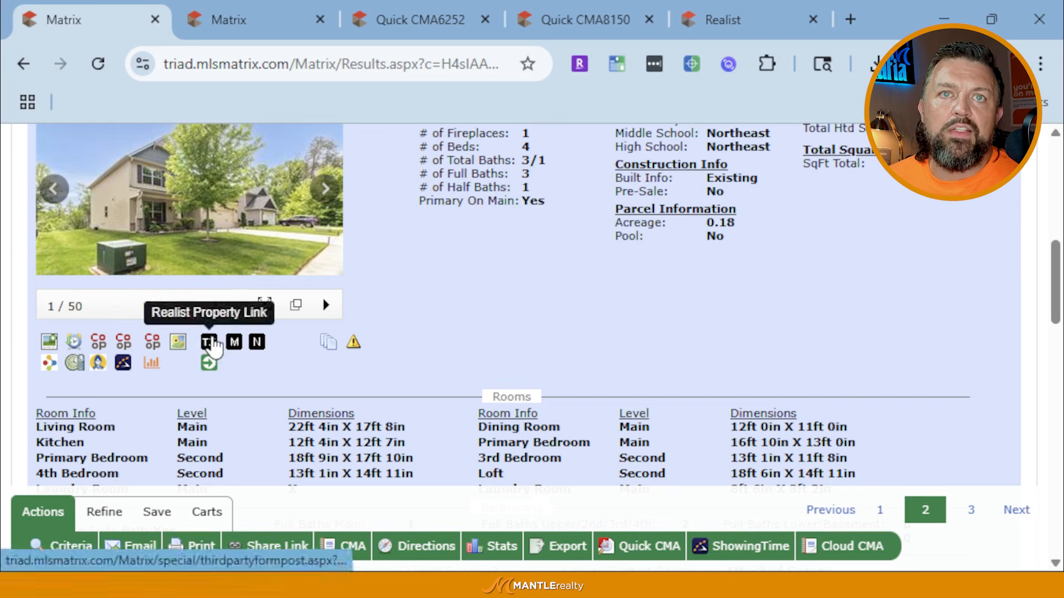
pyautogui.click(210, 342)
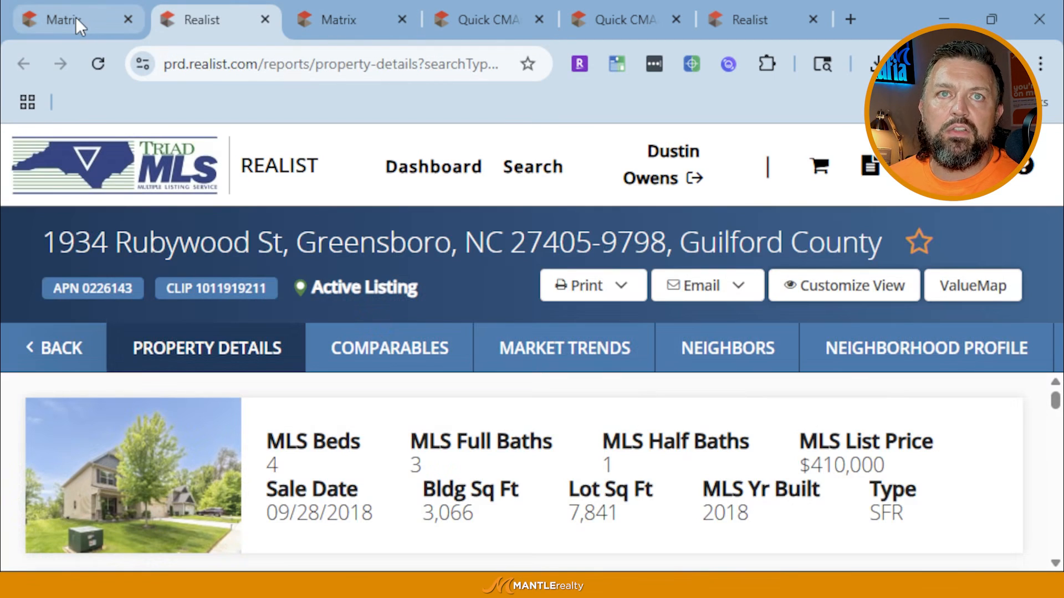
pyautogui.click(74, 13)
pyautogui.scroll(10, 387, 300)
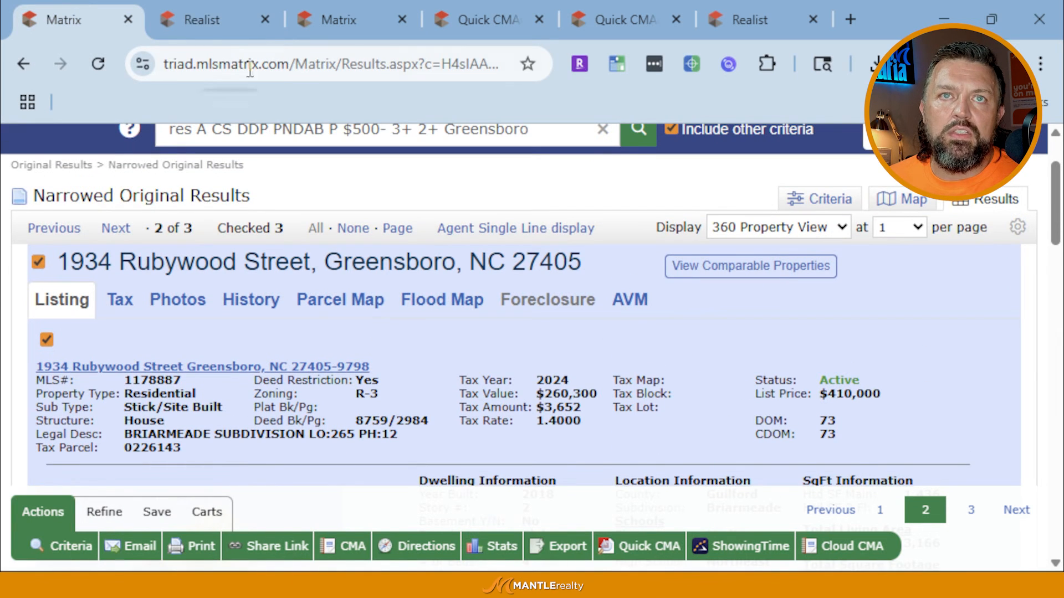
pyautogui.click(218, 21)
pyautogui.scroll(-5, 470, 498)
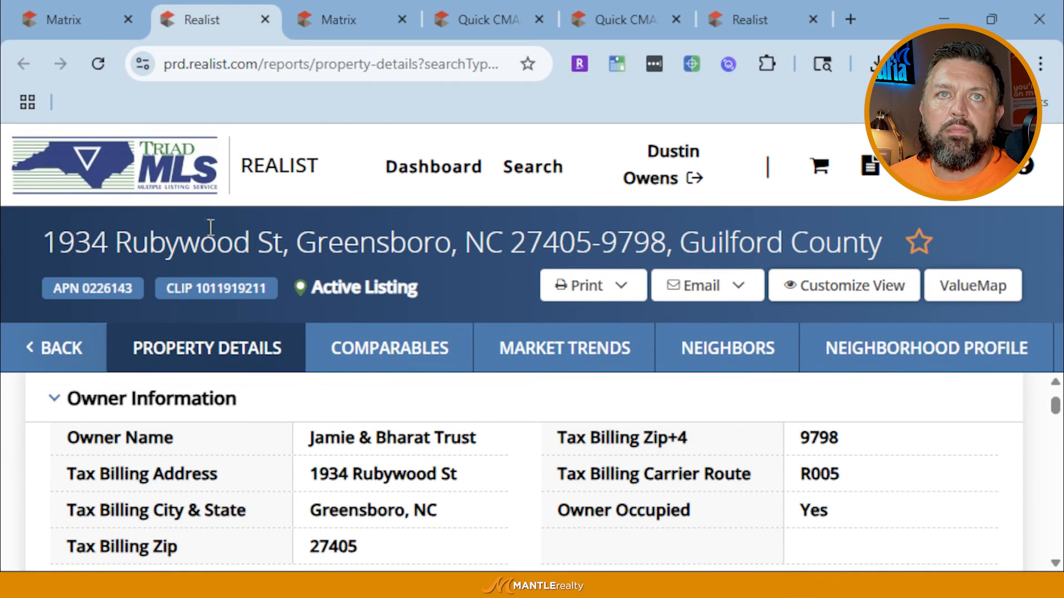
pyautogui.click(89, 14)
pyautogui.scroll(-15, 401, 404)
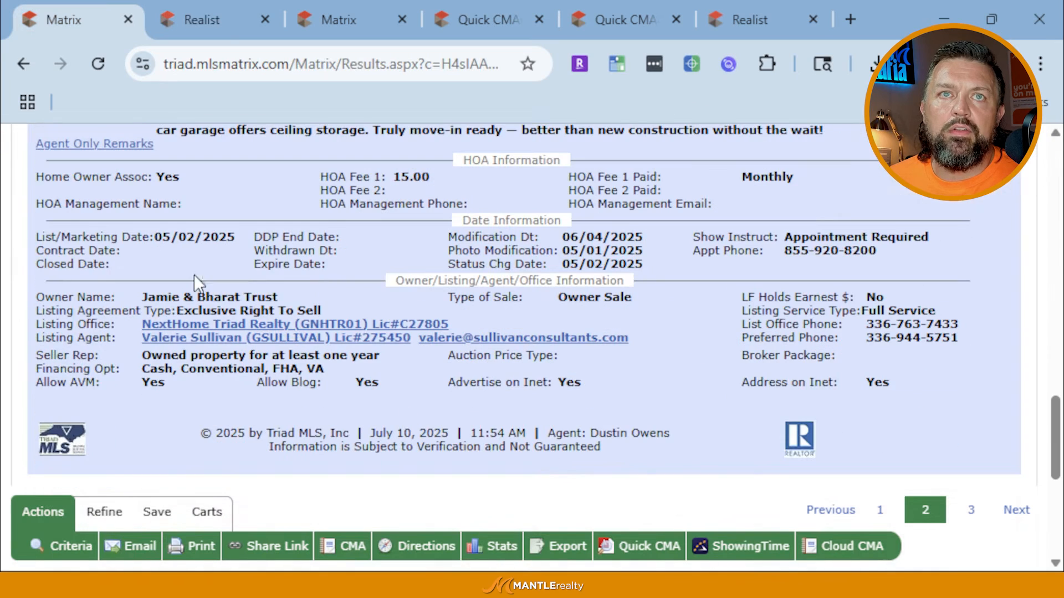
pyautogui.click(214, 22)
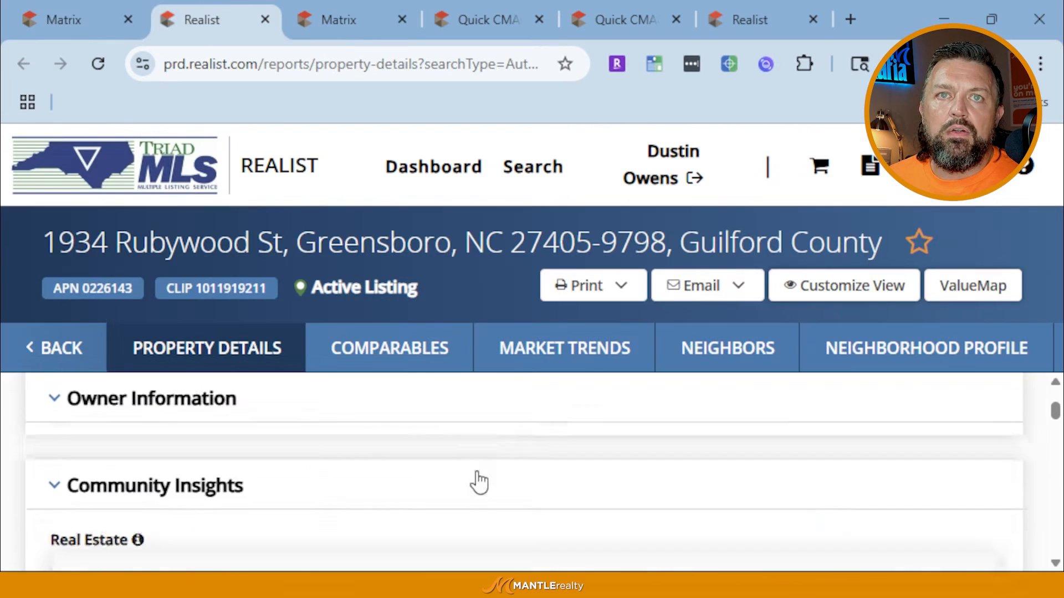
# Scroll the Realist report through Sales History ($257,000 sale in 2018) down to the Property Map
pyautogui.scroll(-2, 478, 470)
pyautogui.scroll(4, 481, 463)
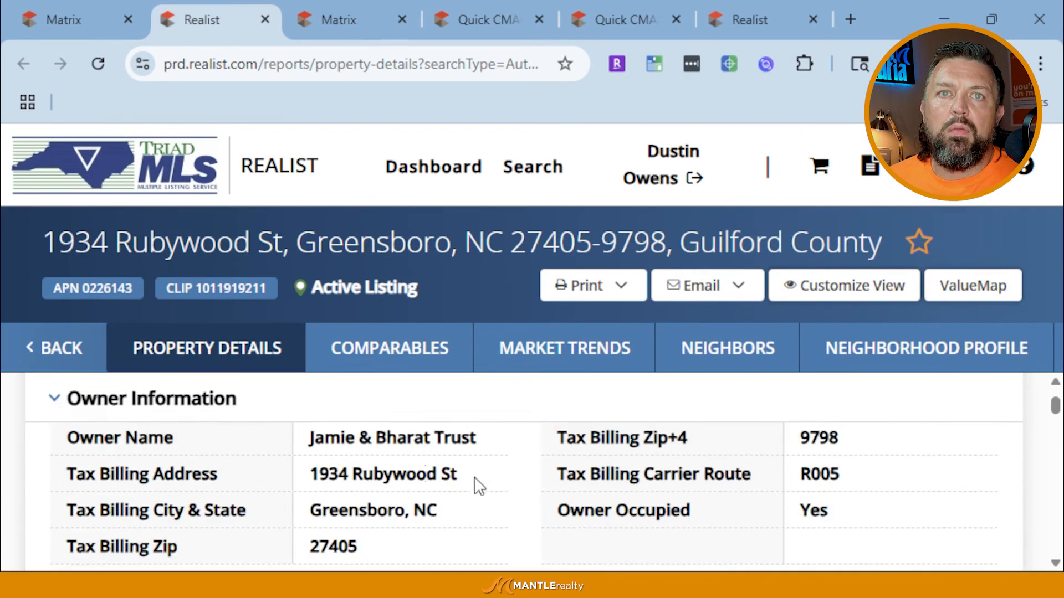
pyautogui.scroll(-4, 427, 500)
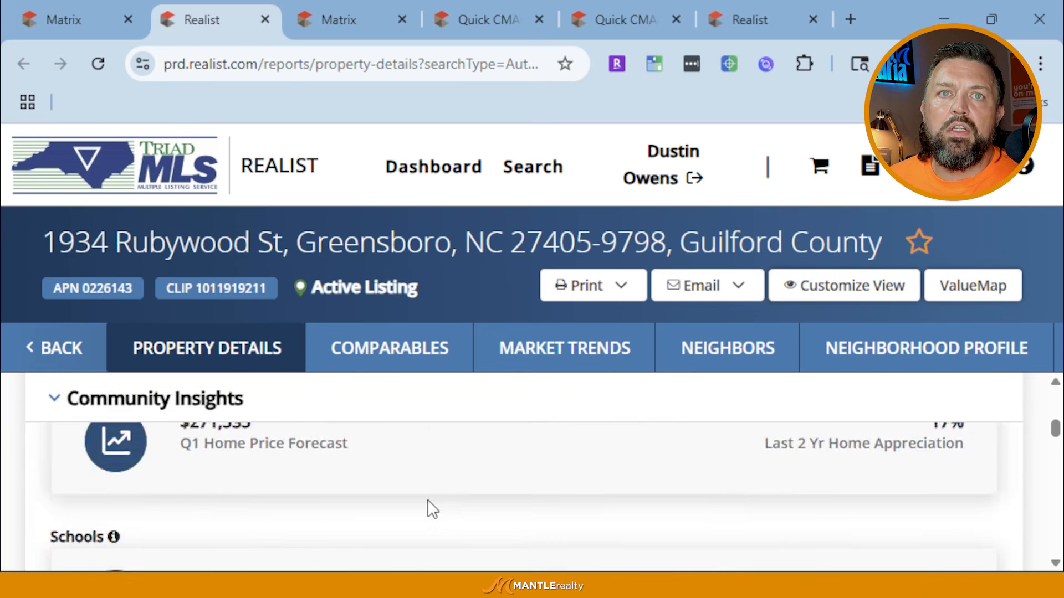
pyautogui.scroll(-6, 427, 500)
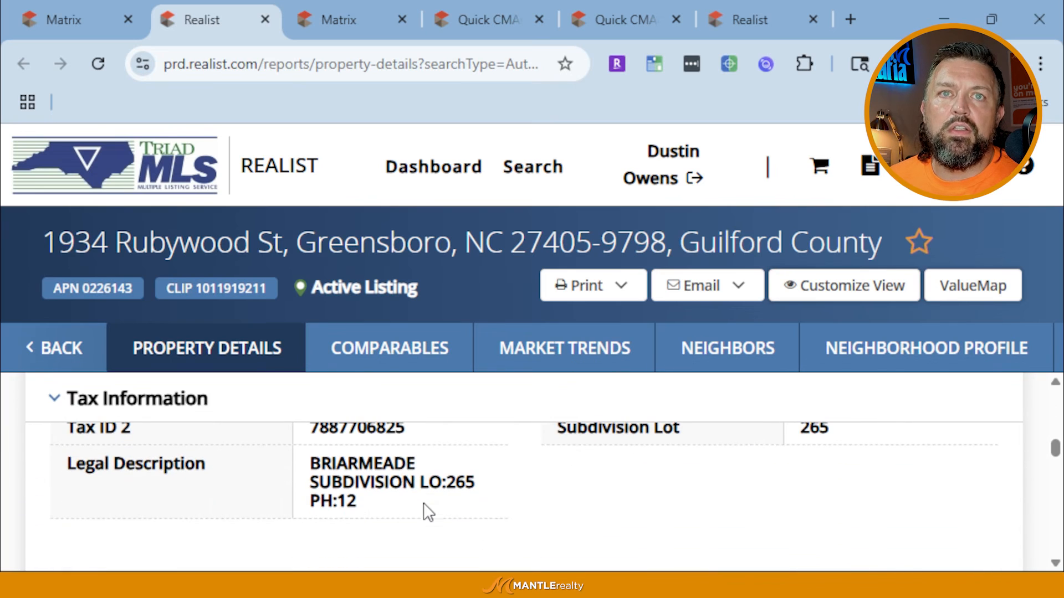
pyautogui.scroll(1, 369, 450)
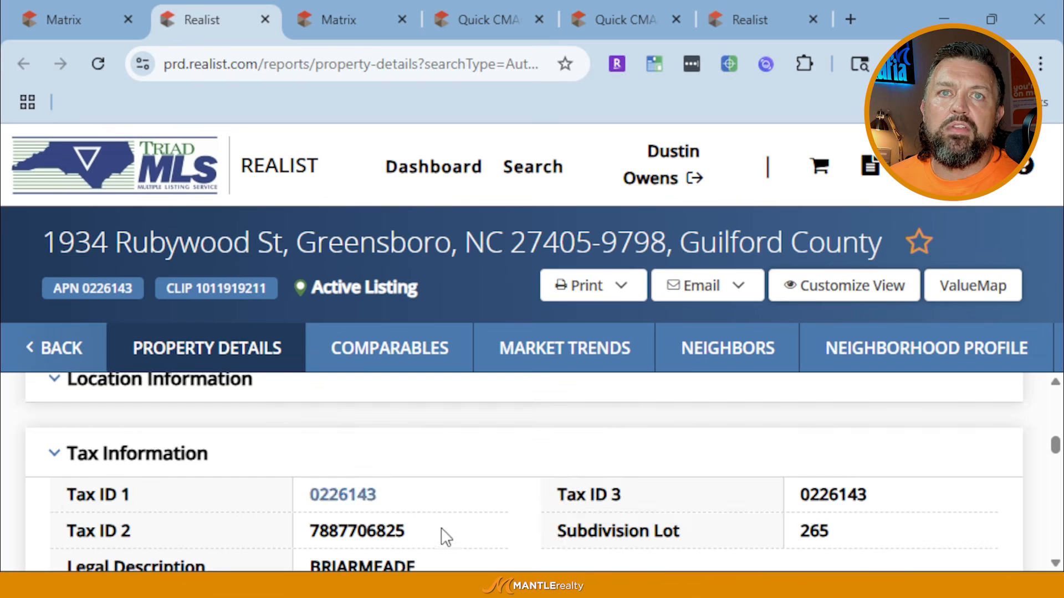
pyautogui.scroll(-2, 370, 497)
pyautogui.scroll(-4, 387, 493)
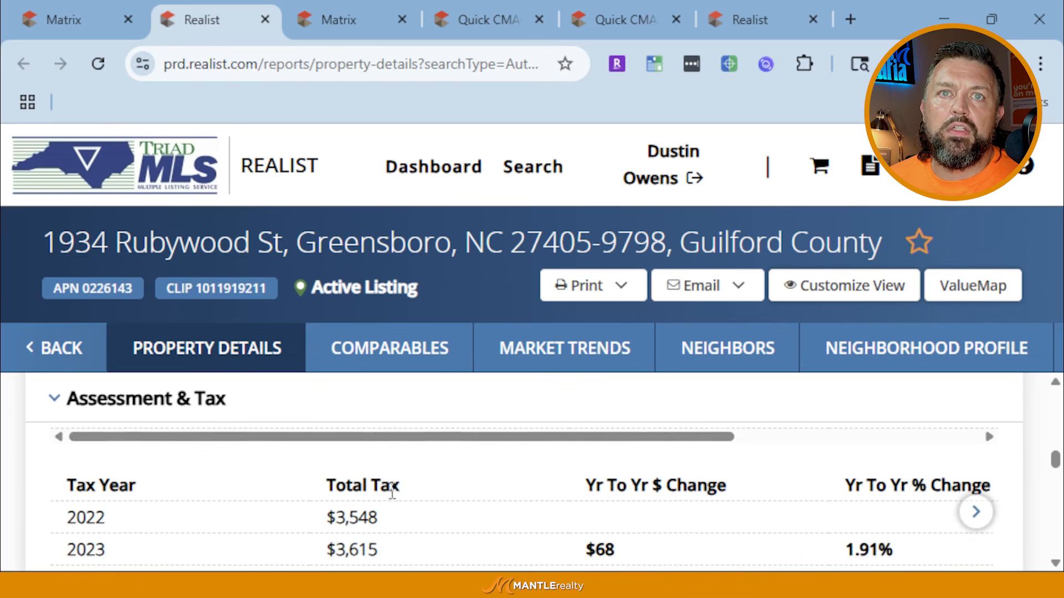
pyautogui.scroll(1, 392, 491)
pyautogui.scroll(-4, 393, 496)
pyautogui.scroll(-6, 394, 499)
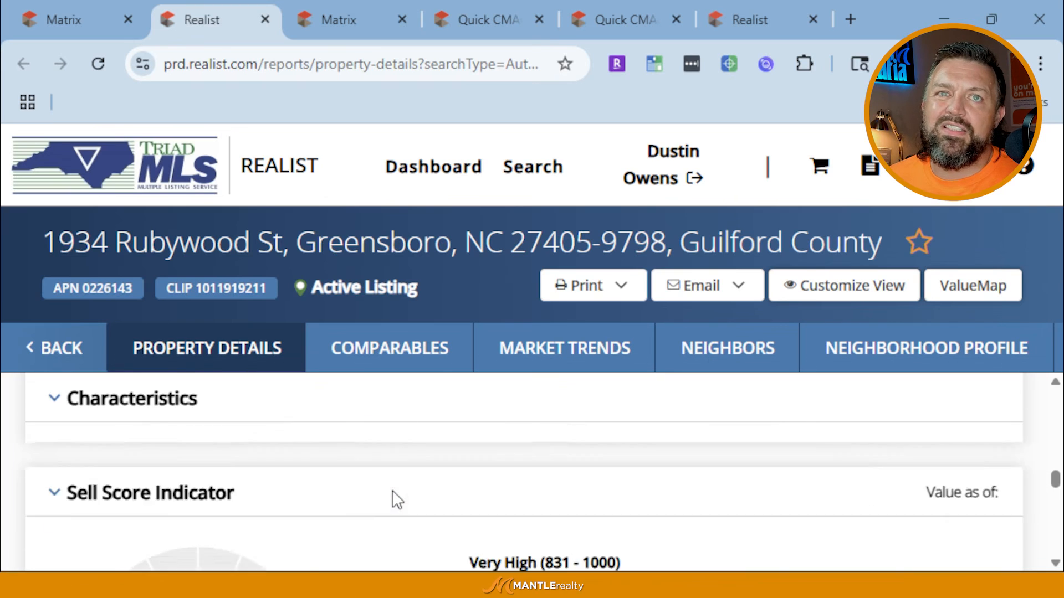
pyautogui.scroll(-6, 395, 498)
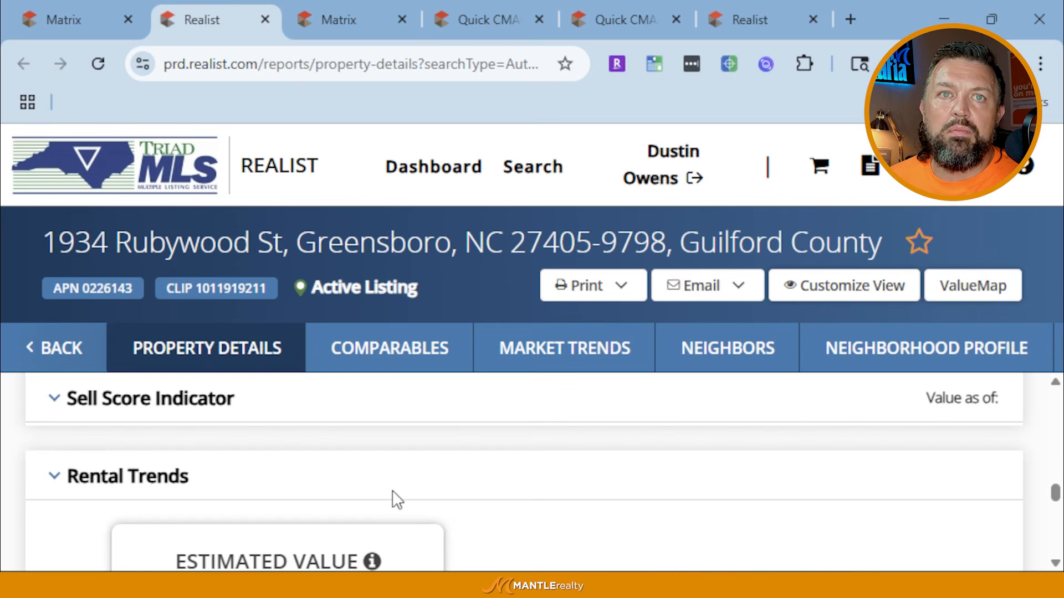
pyautogui.scroll(5, 393, 498)
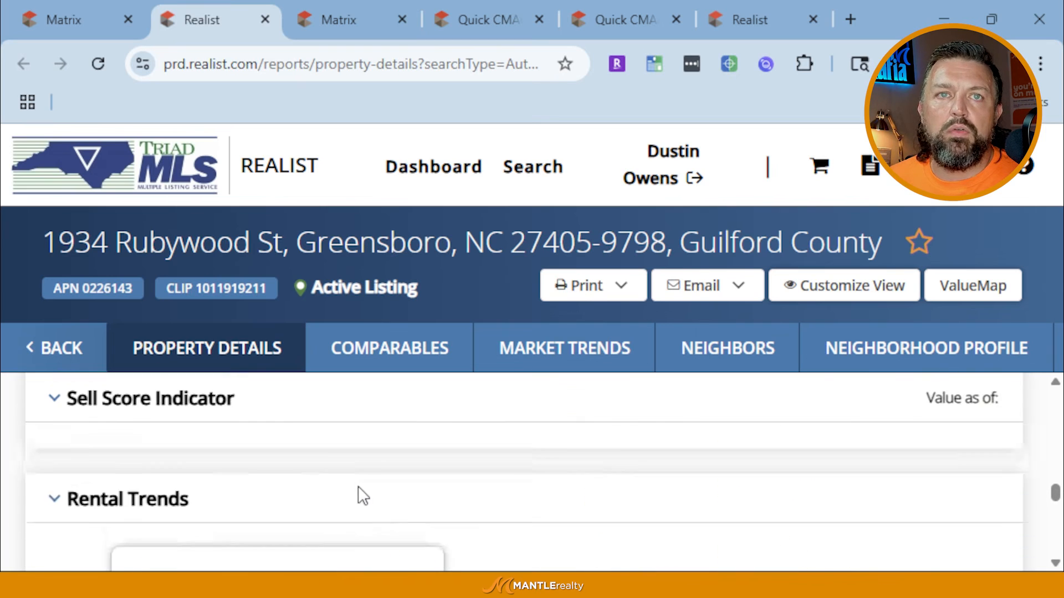
pyautogui.scroll(-6, 358, 491)
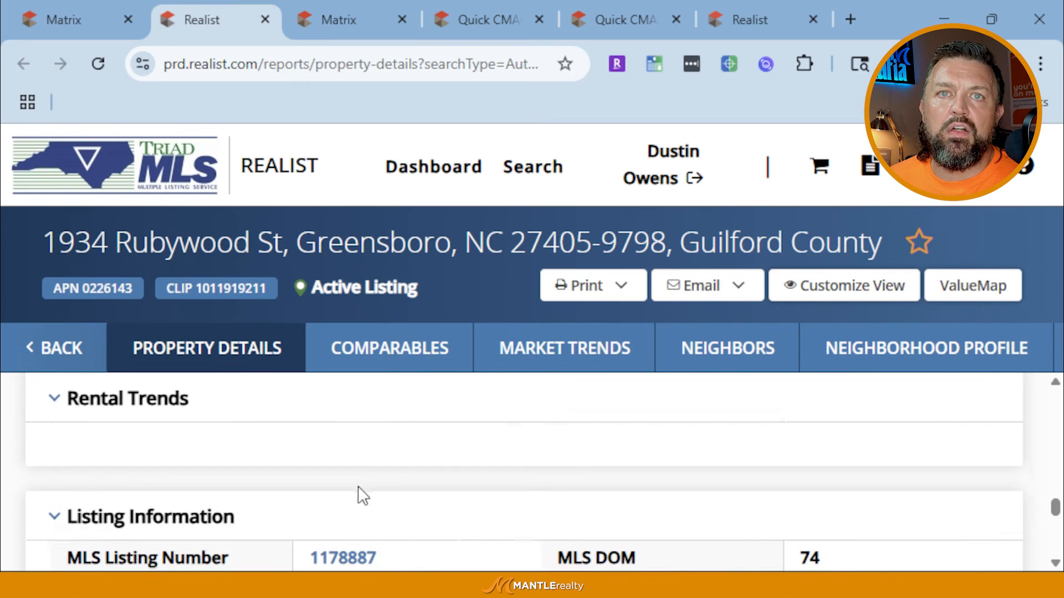
pyautogui.scroll(-2, 360, 487)
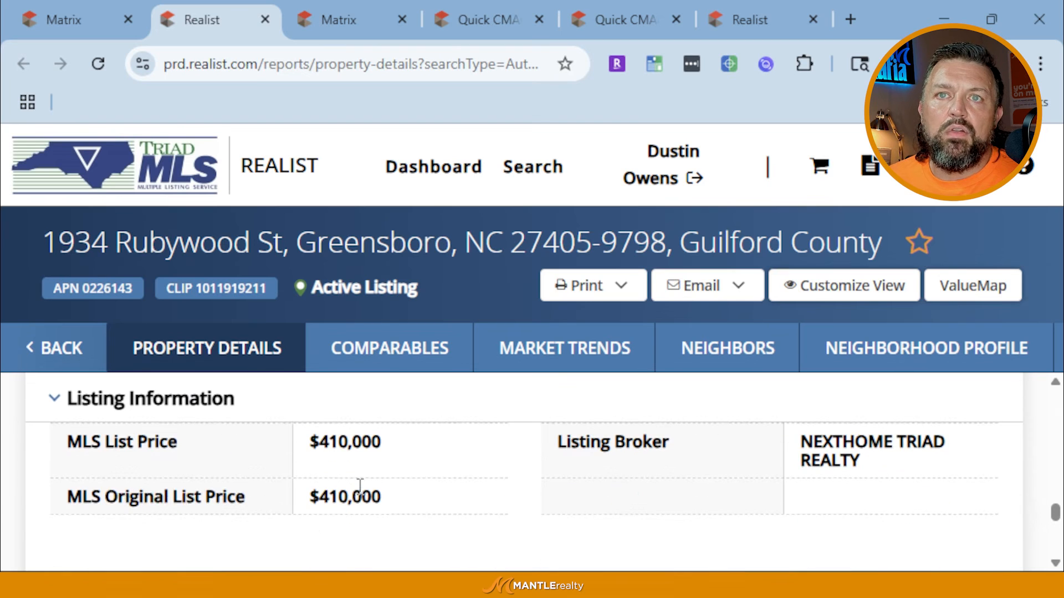
pyautogui.scroll(4, 724, 477)
pyautogui.scroll(-4, 563, 476)
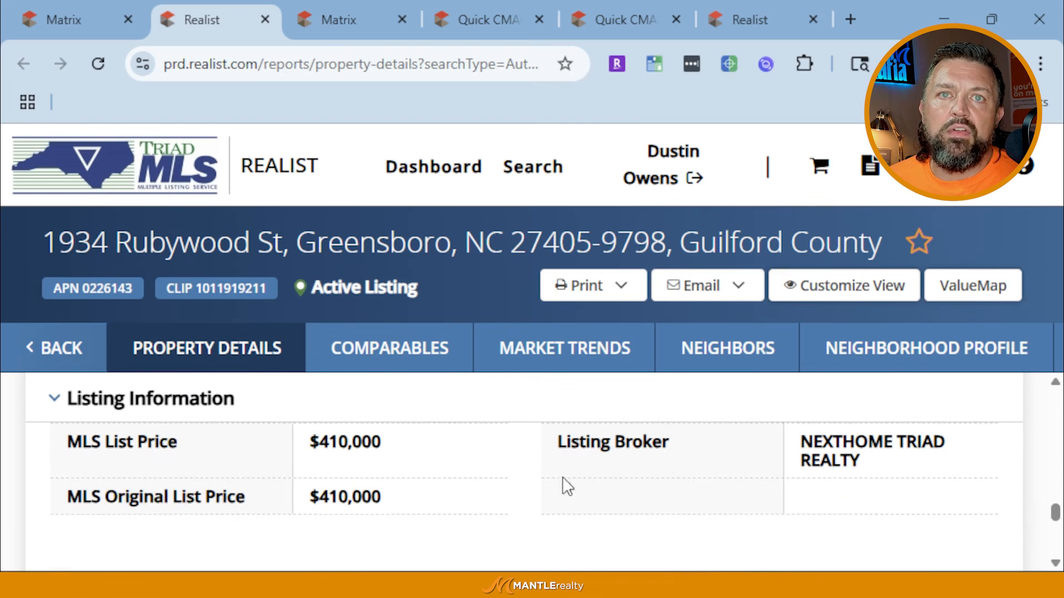
pyautogui.scroll(2, 340, 482)
pyautogui.scroll(-6, 331, 483)
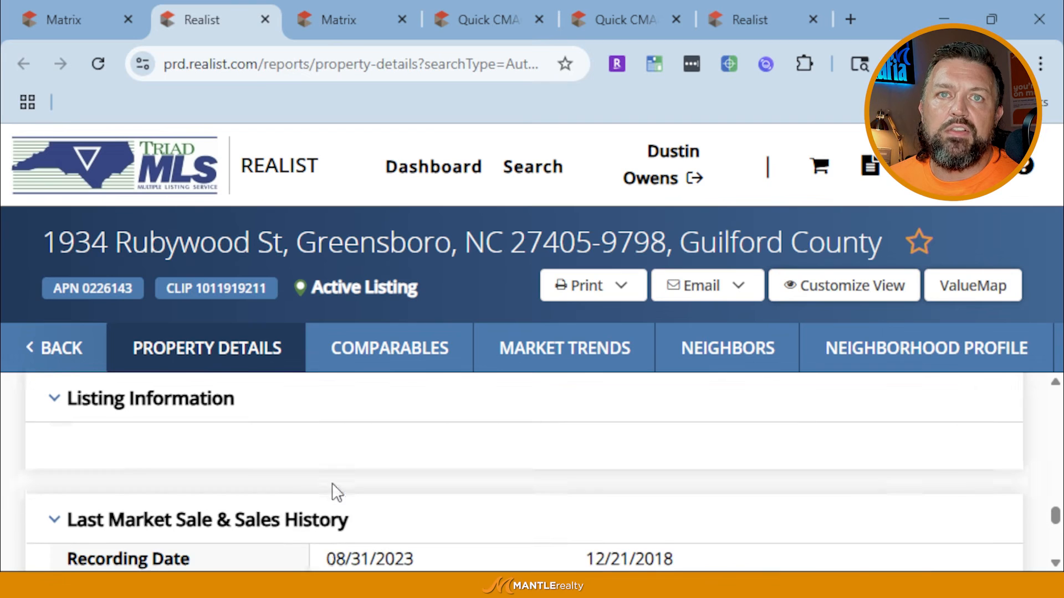
pyautogui.scroll(2, 334, 491)
pyautogui.scroll(-3, 426, 504)
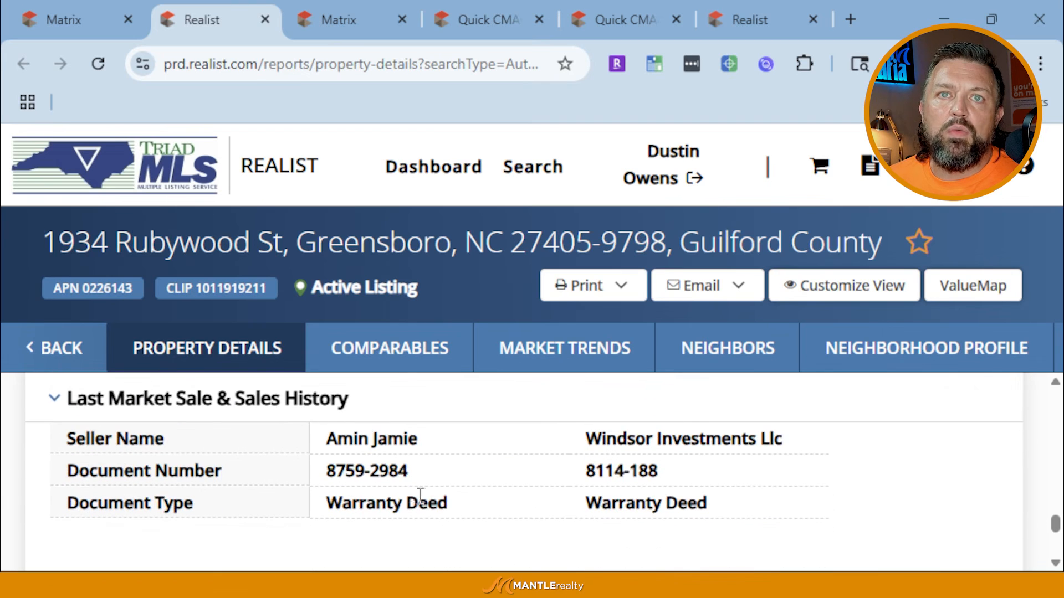
pyautogui.scroll(5, 321, 495)
pyautogui.scroll(-4, 340, 491)
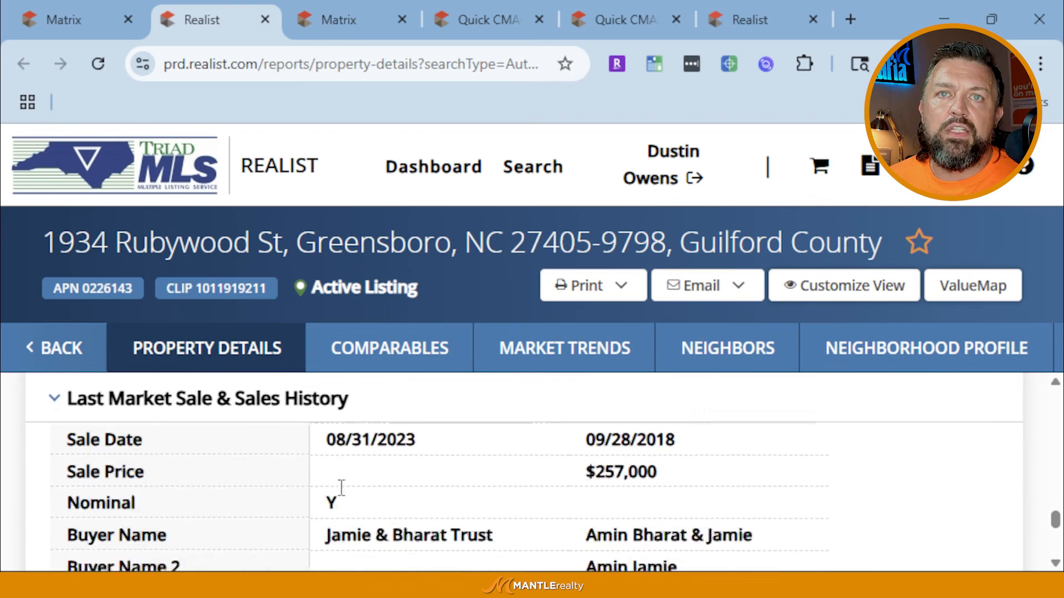
pyautogui.scroll(-4, 441, 501)
pyautogui.scroll(4, 427, 498)
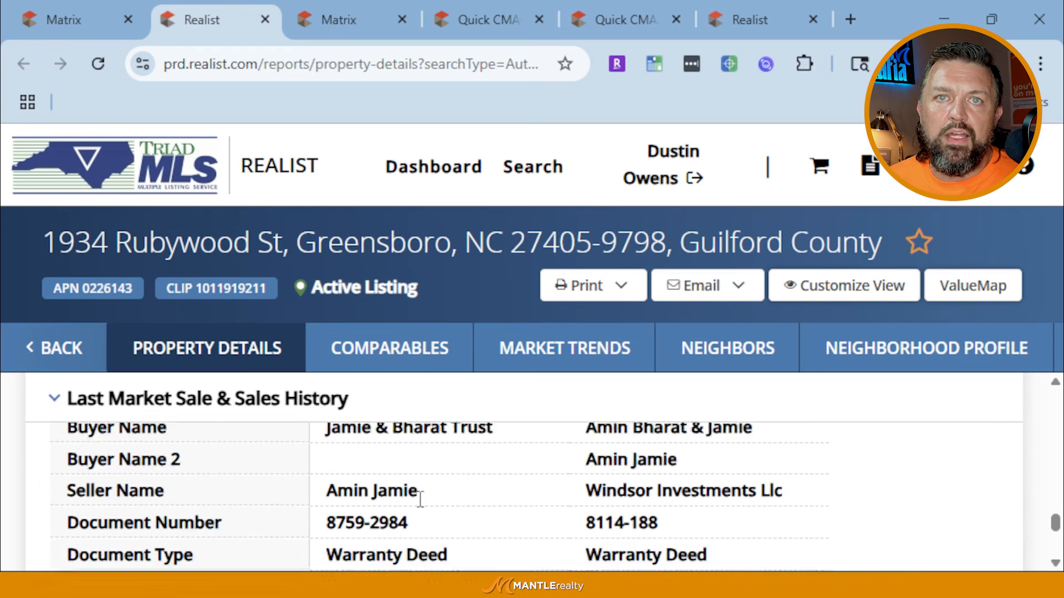
pyautogui.scroll(-1, 360, 485)
pyautogui.scroll(-4, 318, 507)
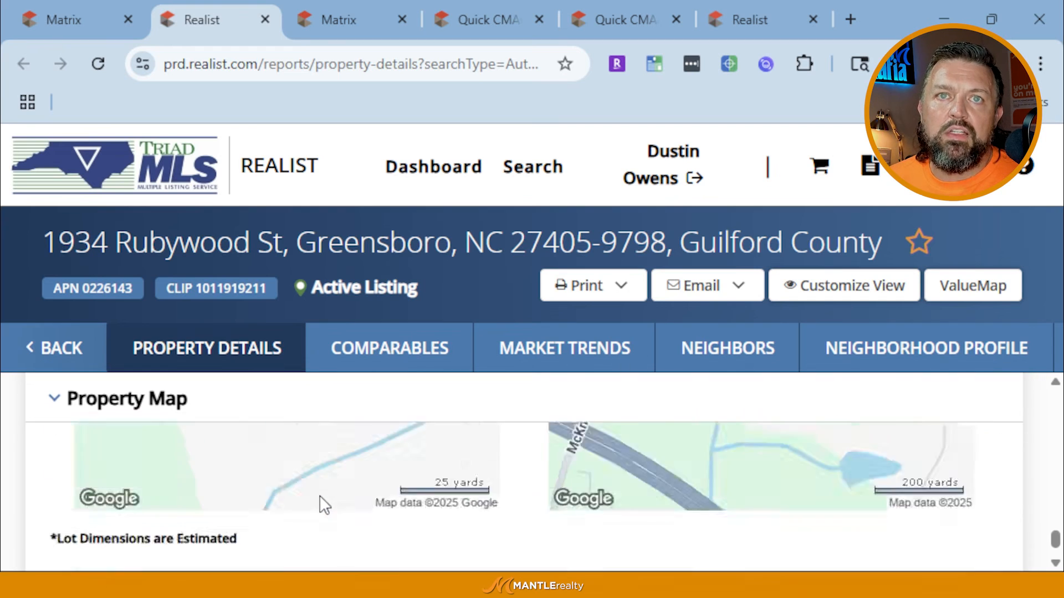
# Review the 6 Realist comparables, then scroll the Neighbors table of nearby Briarmeade Sub homes
pyautogui.click(395, 348)
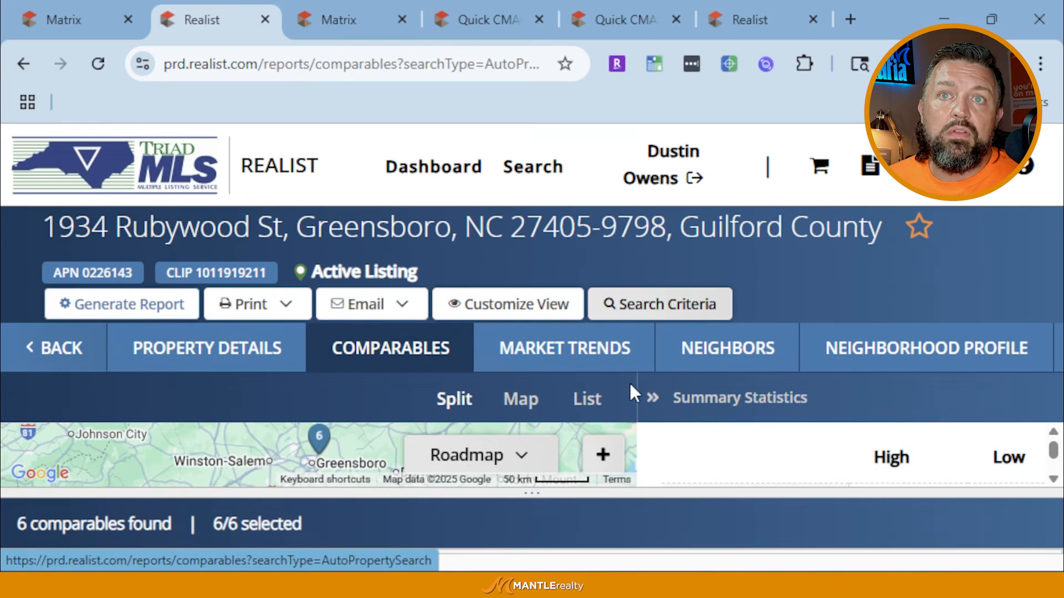
pyautogui.scroll(-3, 992, 443)
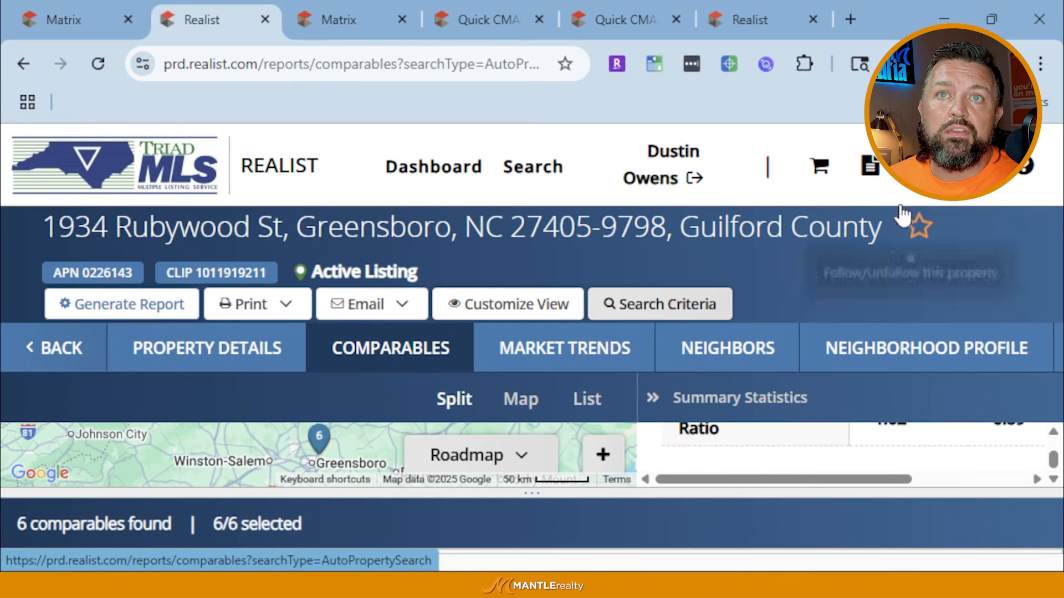
pyautogui.click(763, 357)
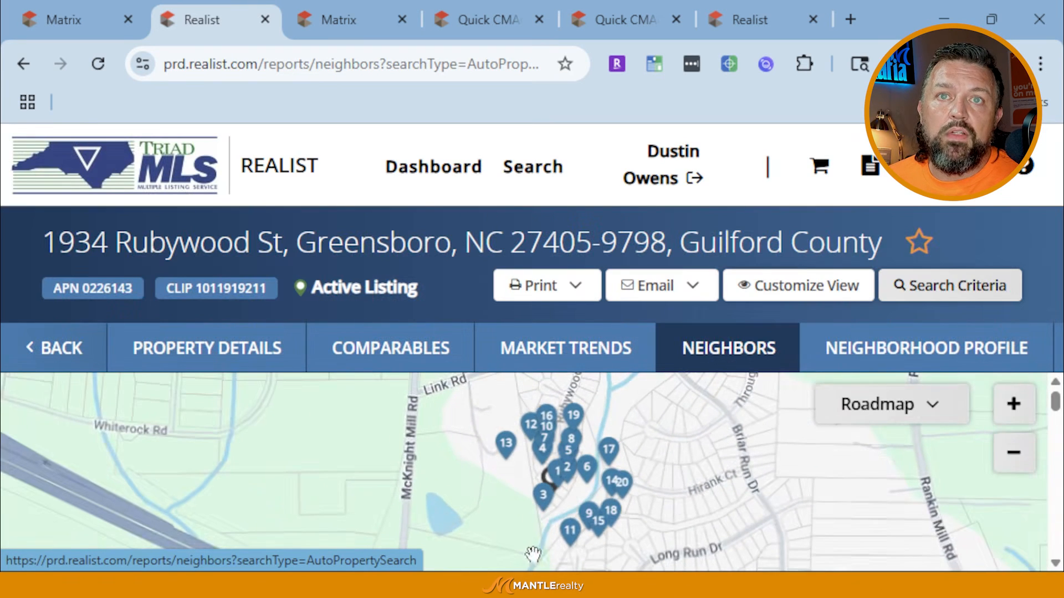
pyautogui.scroll(-5, 876, 521)
pyautogui.scroll(-10, 874, 521)
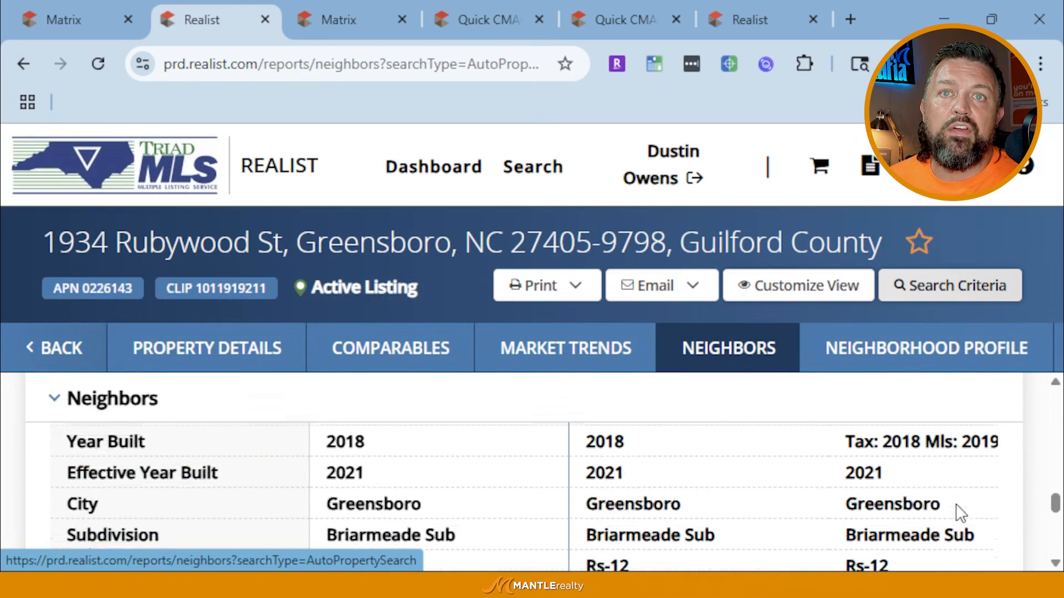
pyautogui.scroll(-5, 693, 503)
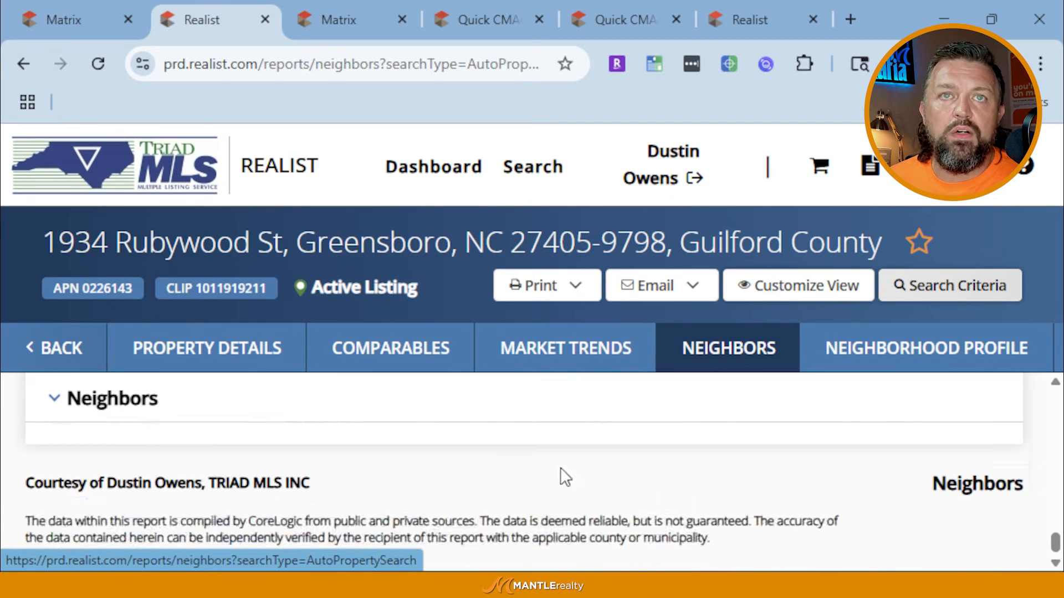
pyautogui.scroll(8, 565, 475)
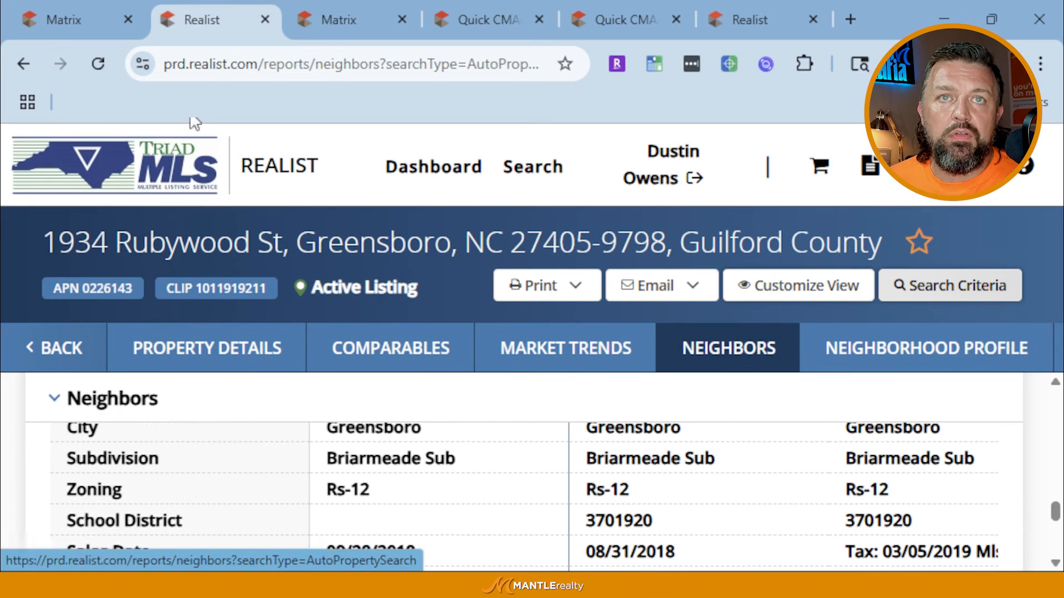
# Close Realist and pick the matching contact as the Email 3 Listings recipient
pyautogui.click(264, 19)
pyautogui.scroll(15, 402, 406)
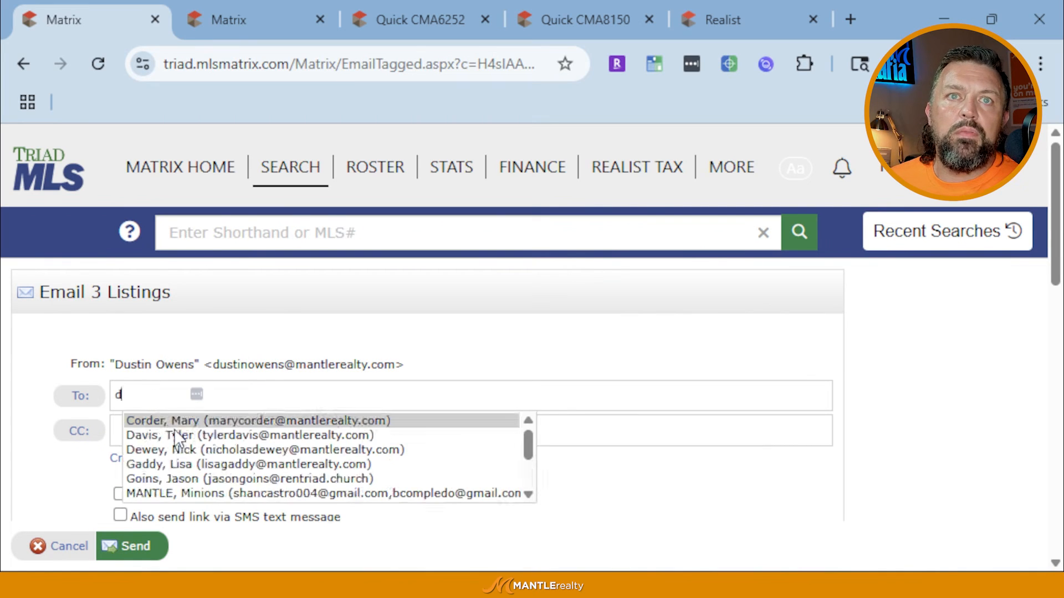
pyautogui.scroll(-3, 169, 426)
pyautogui.click(166, 479)
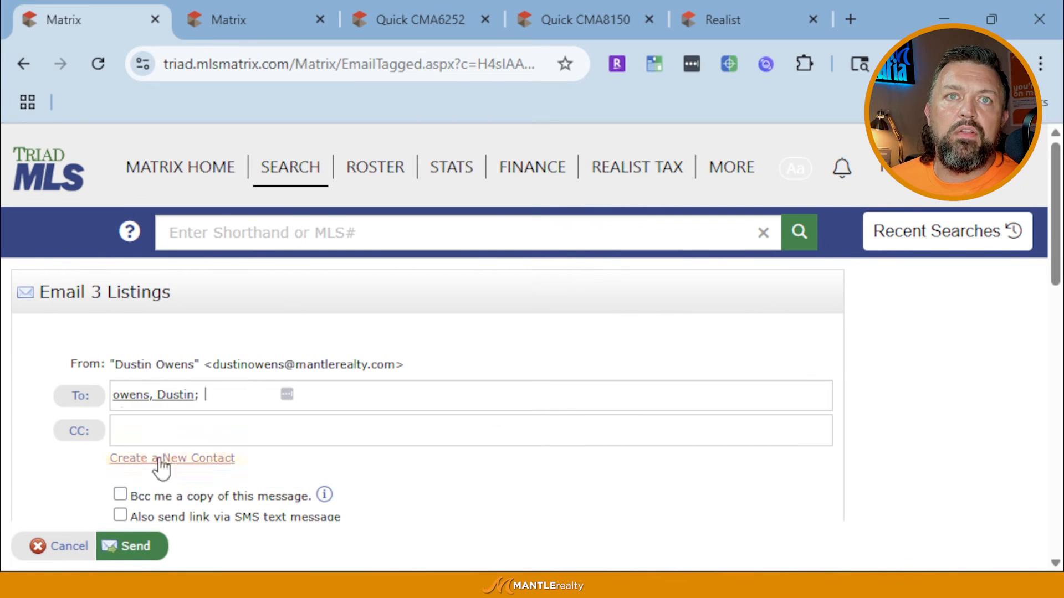
pyautogui.scroll(-2, 121, 396)
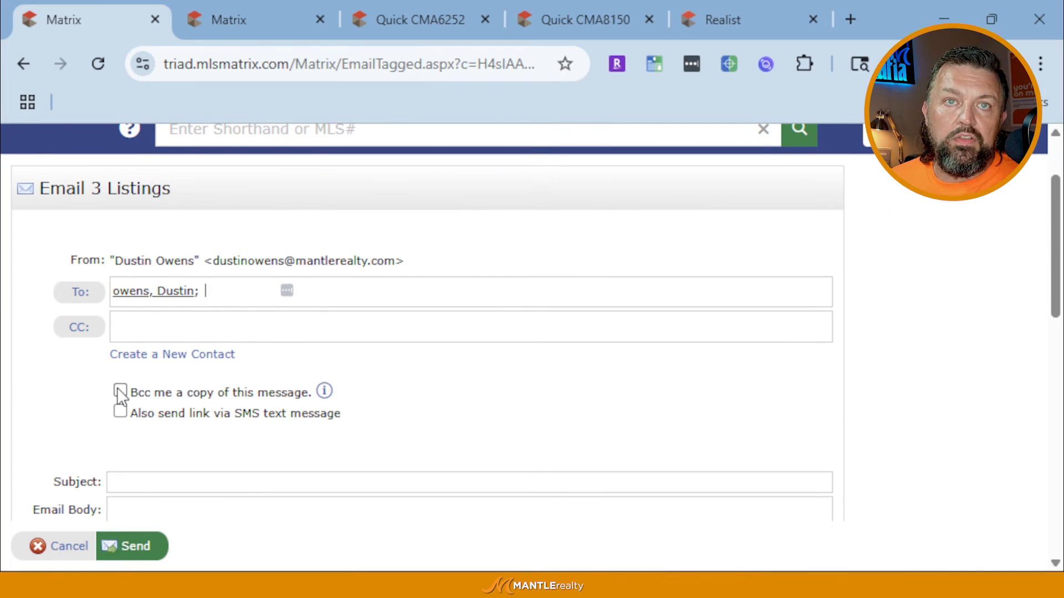
pyautogui.click(140, 482)
pyautogui.scroll(-4, 171, 404)
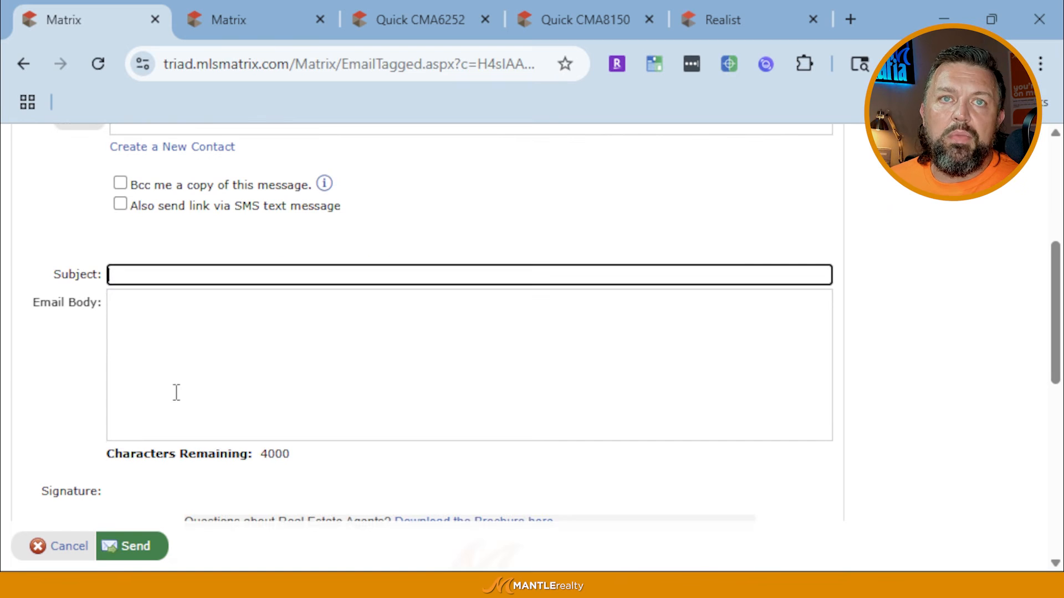
pyautogui.scroll(-10, 176, 393)
pyautogui.scroll(15, 183, 441)
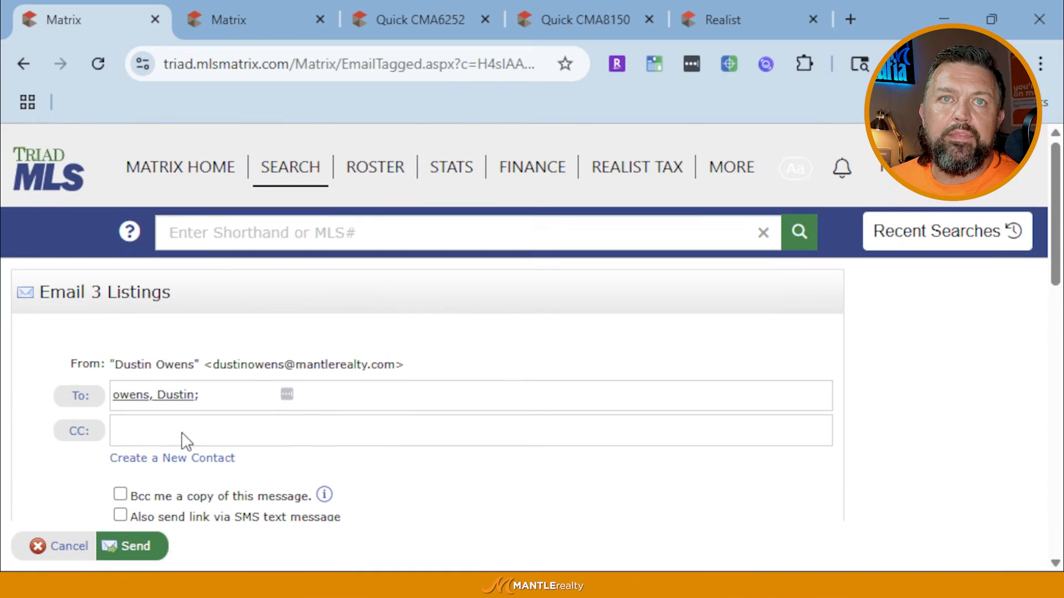
# Cancel the email and bring up the print options for the three listings
pyautogui.click(60, 540)
pyautogui.scroll(-3, 205, 472)
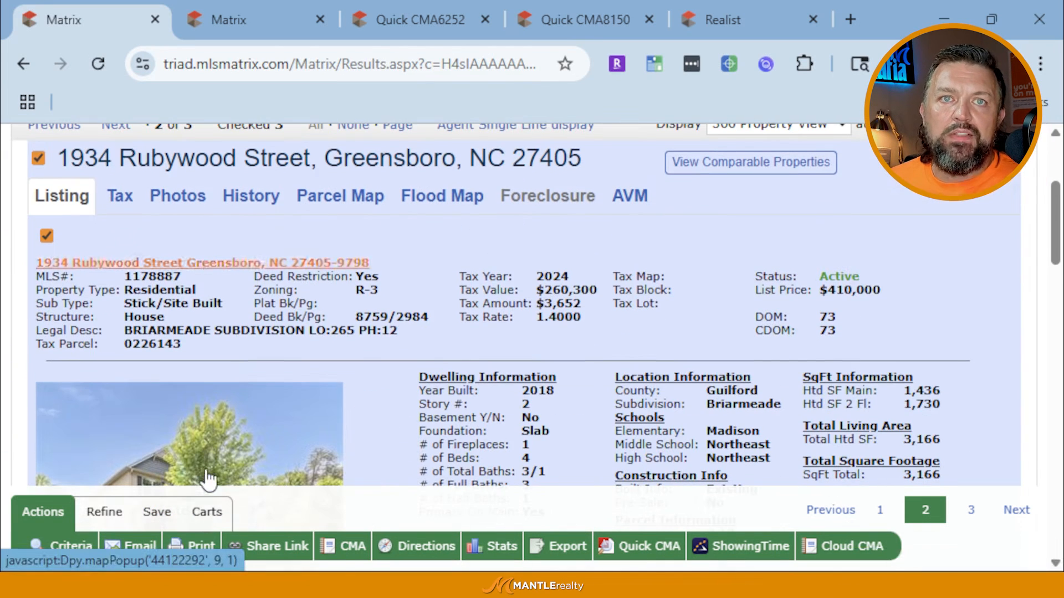
pyautogui.click(187, 540)
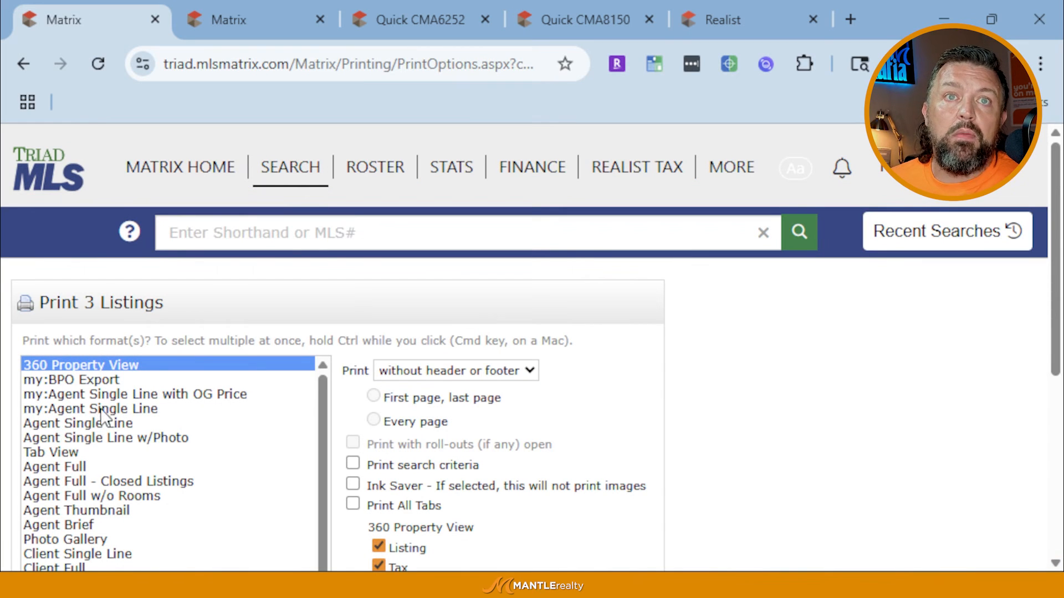
# Email Agent Single Line, Client Full, Photo Gallery, Multi-Map and Quick CMA as a PDF
pyautogui.click(99, 426)
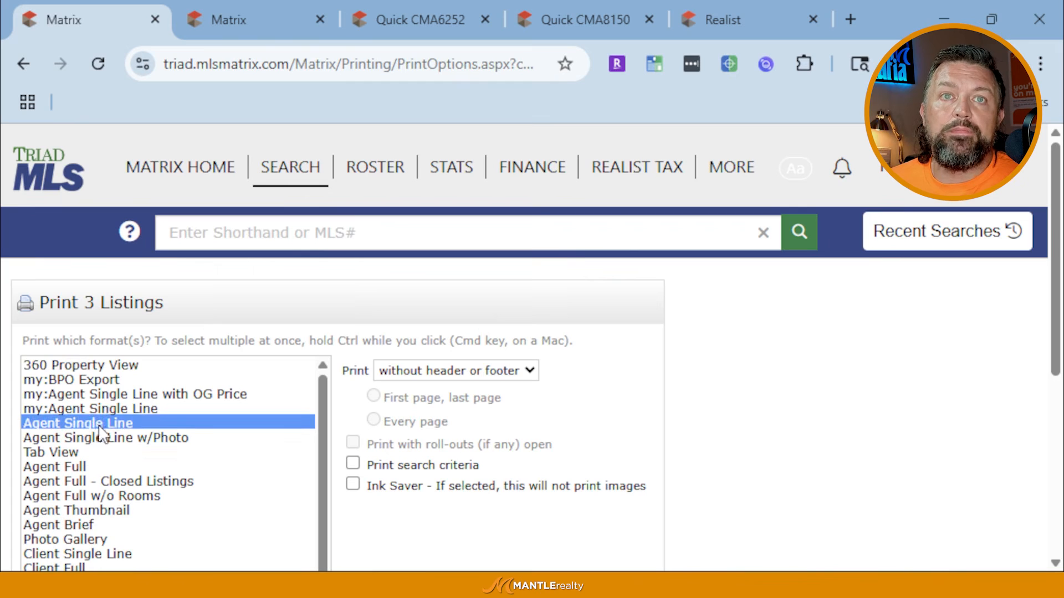
pyautogui.scroll(-2, 100, 433)
pyautogui.click(94, 364)
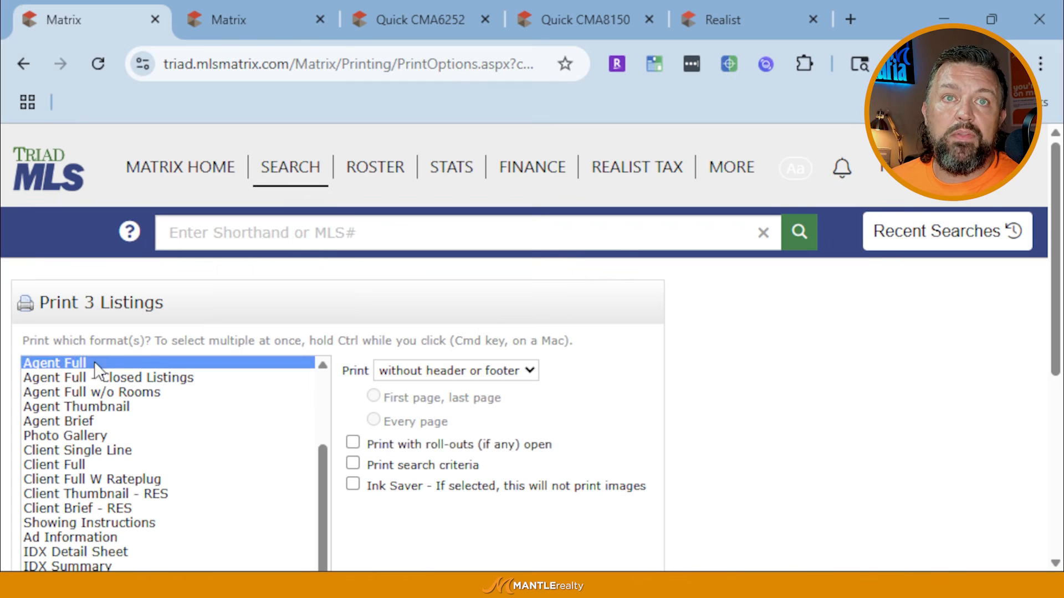
pyautogui.keyDown('ctrl'); pyautogui.click(94, 361); pyautogui.keyUp('ctrl')
pyautogui.click(74, 466)
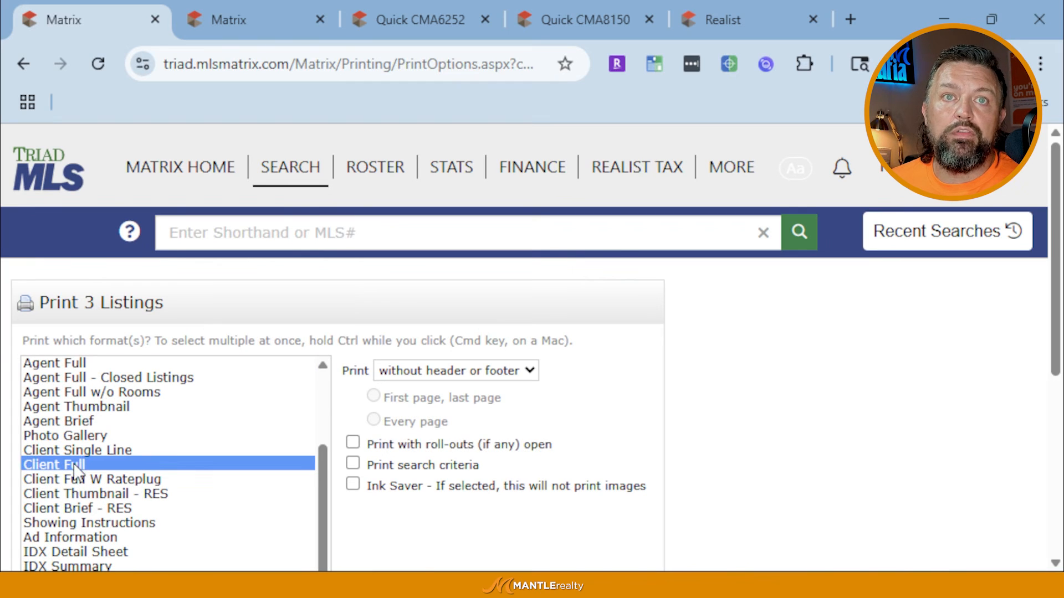
pyautogui.scroll(-4, 74, 471)
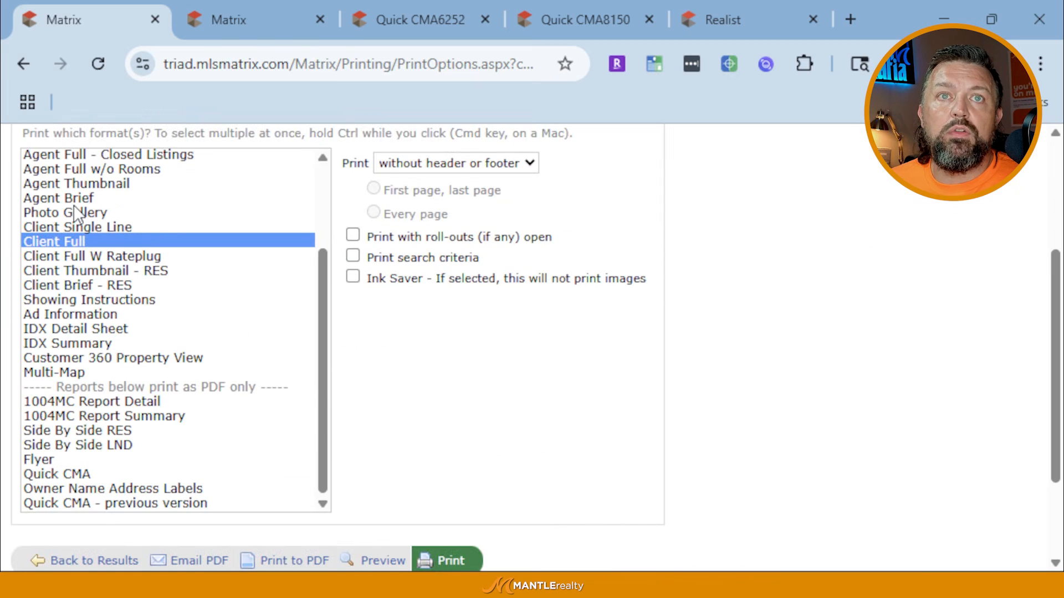
pyautogui.keyDown('ctrl'); pyautogui.click(74, 212); pyautogui.keyUp('ctrl')
pyautogui.keyDown('ctrl'); pyautogui.click(60, 371); pyautogui.keyUp('ctrl')
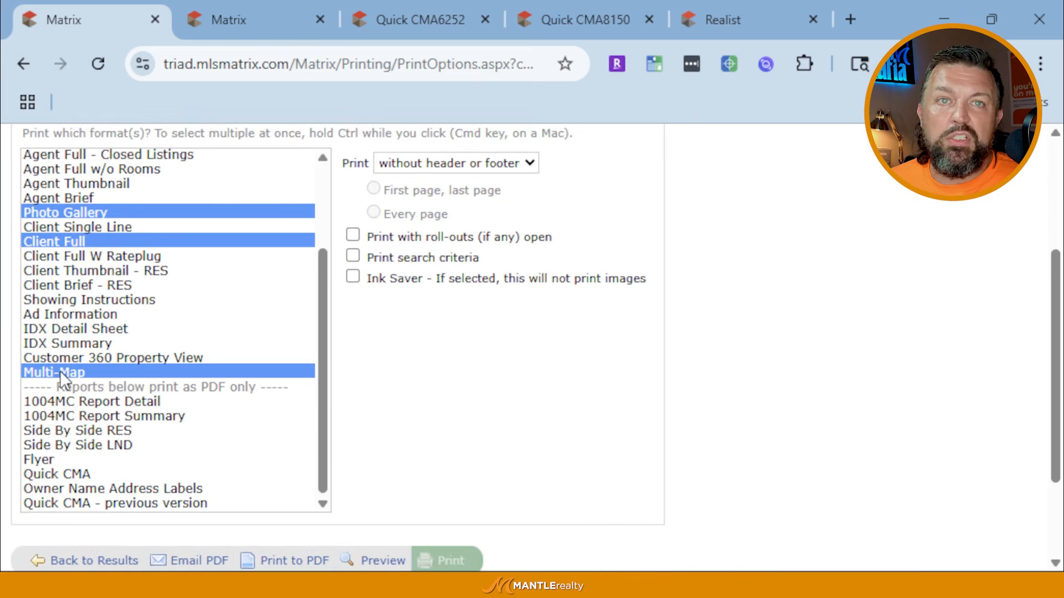
pyautogui.keyDown('ctrl'); pyautogui.click(69, 474); pyautogui.keyUp('ctrl')
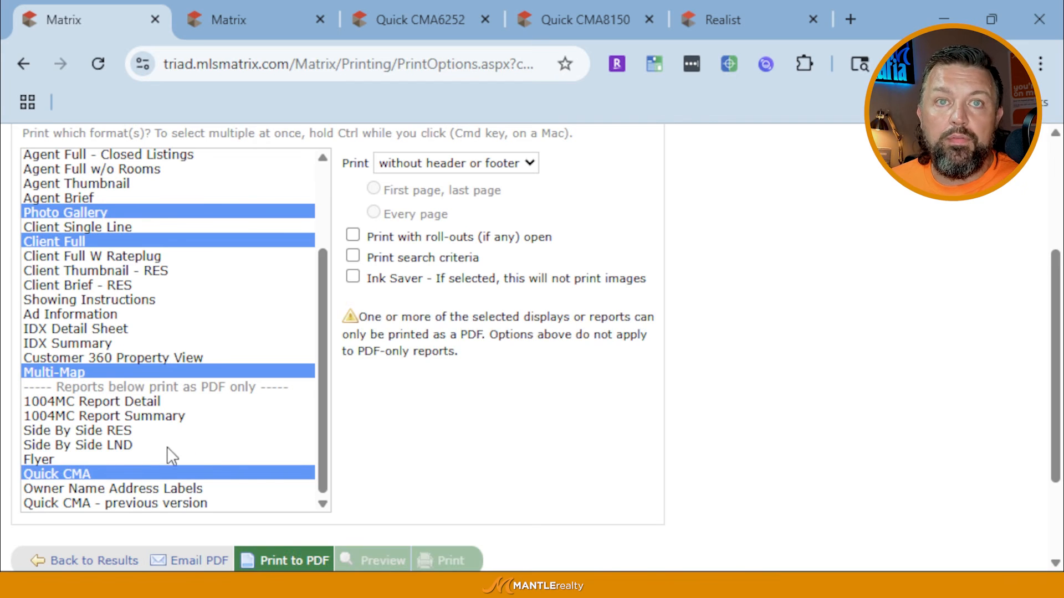
pyautogui.click(200, 561)
pyautogui.scroll(-3, 161, 410)
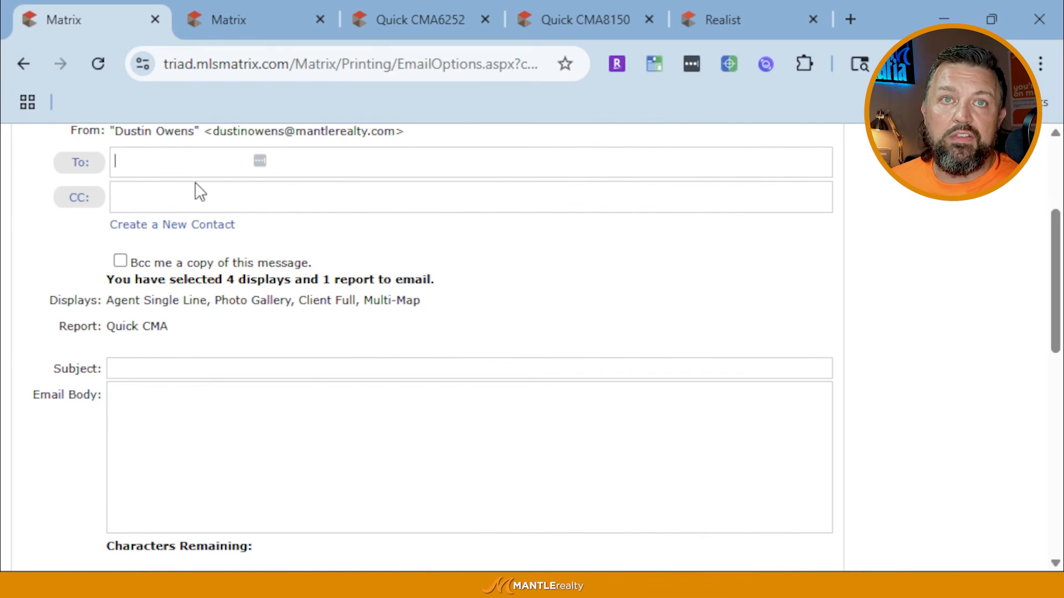
# Choose the matching contact as the PDF email's recipient, then step into Subject and Email Body
pyautogui.write('d')
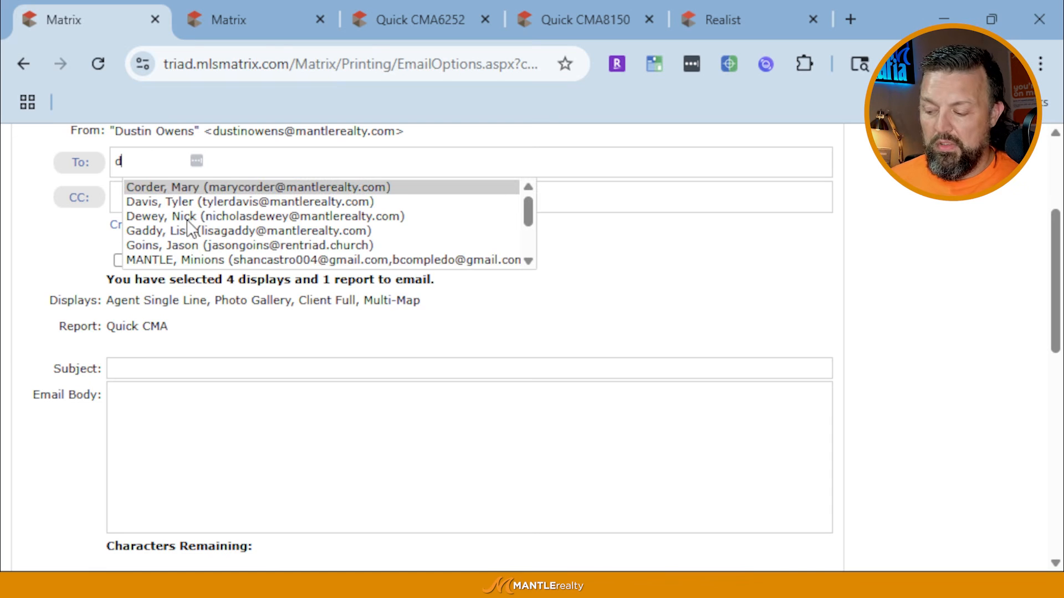
pyautogui.write('us')
pyautogui.click(209, 186)
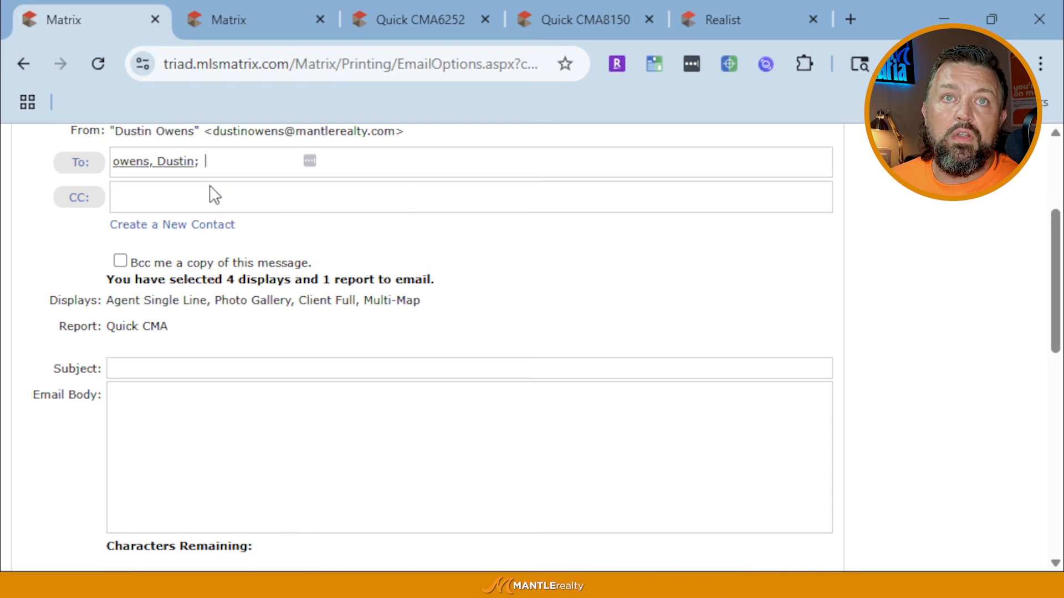
pyautogui.click(180, 368)
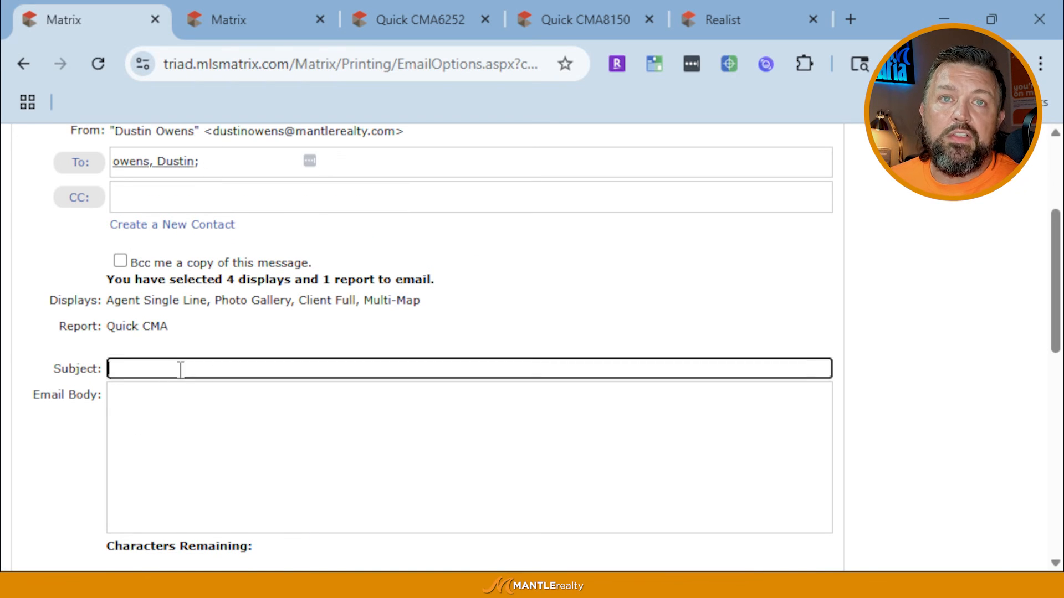
pyautogui.click(181, 421)
pyautogui.scroll(-7, 183, 437)
pyautogui.scroll(2, 185, 417)
pyautogui.scroll(5, 179, 399)
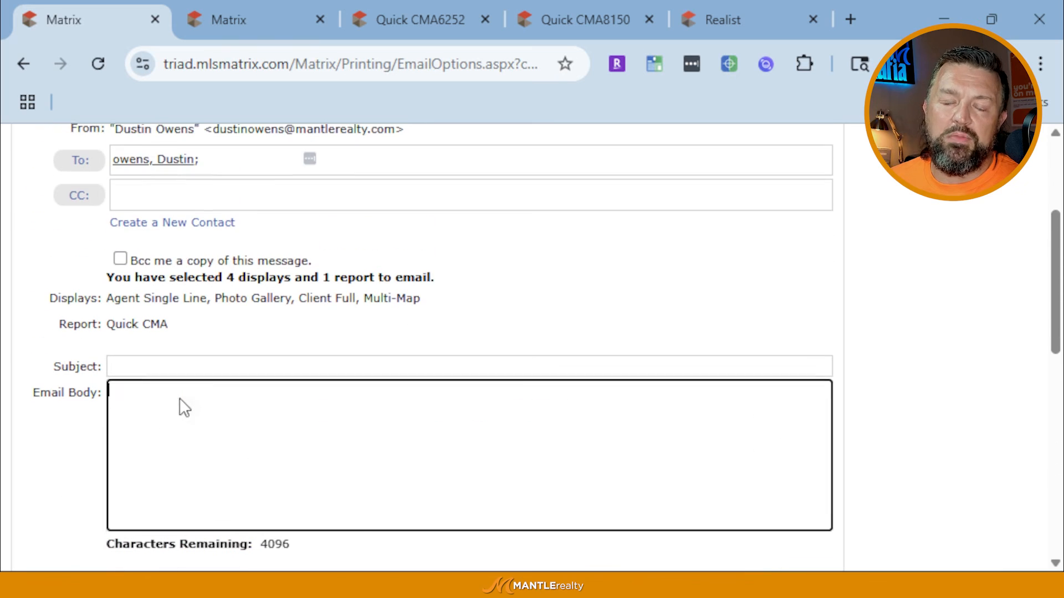
pyautogui.scroll(-10, 181, 398)
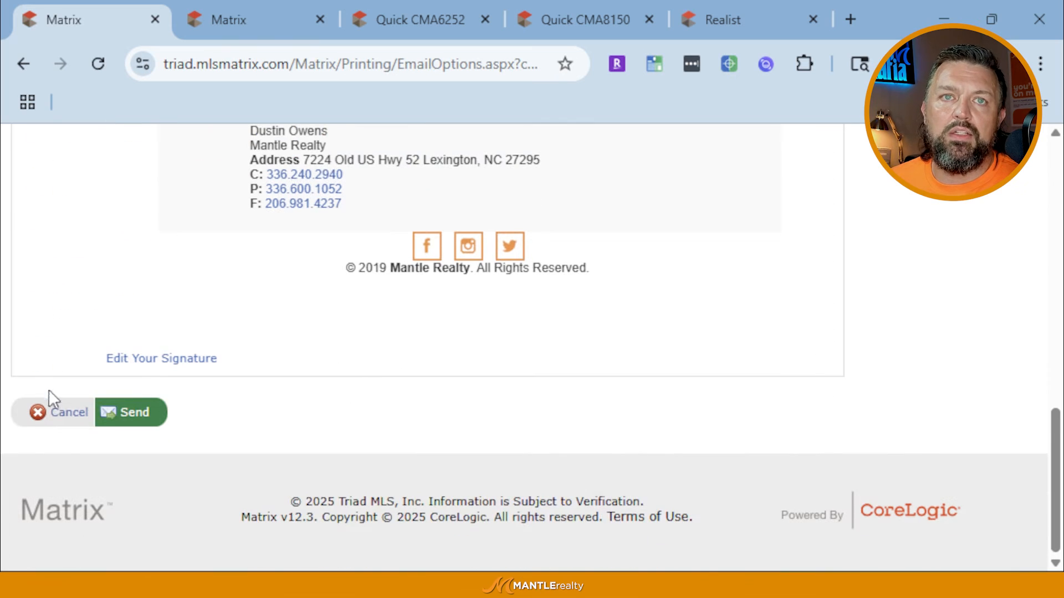
pyautogui.click(51, 415)
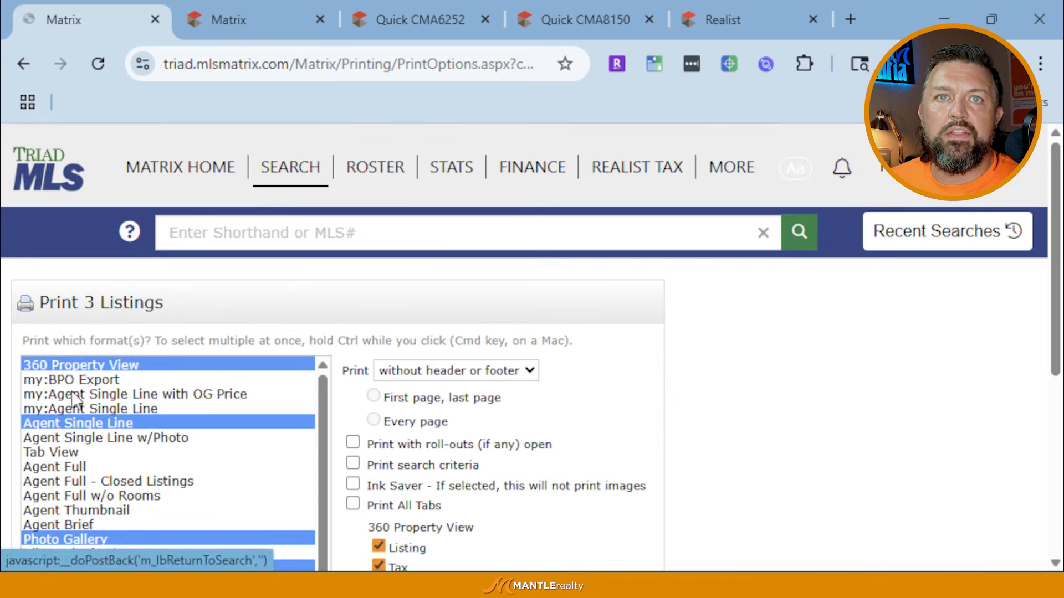
pyautogui.scroll(-10, 444, 410)
pyautogui.scroll(10, 442, 409)
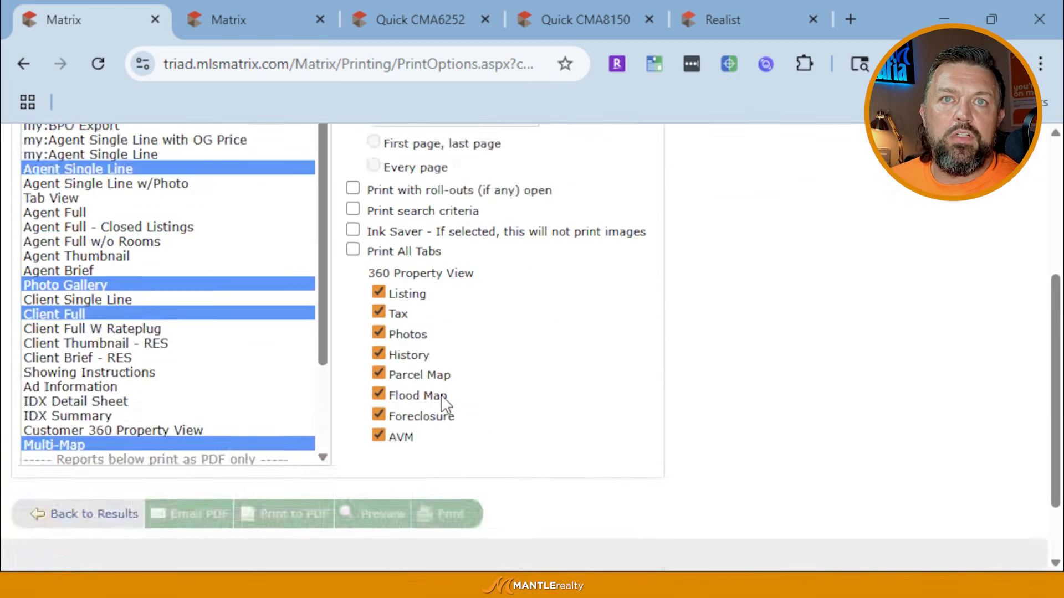
pyautogui.moveTo(151, 177)
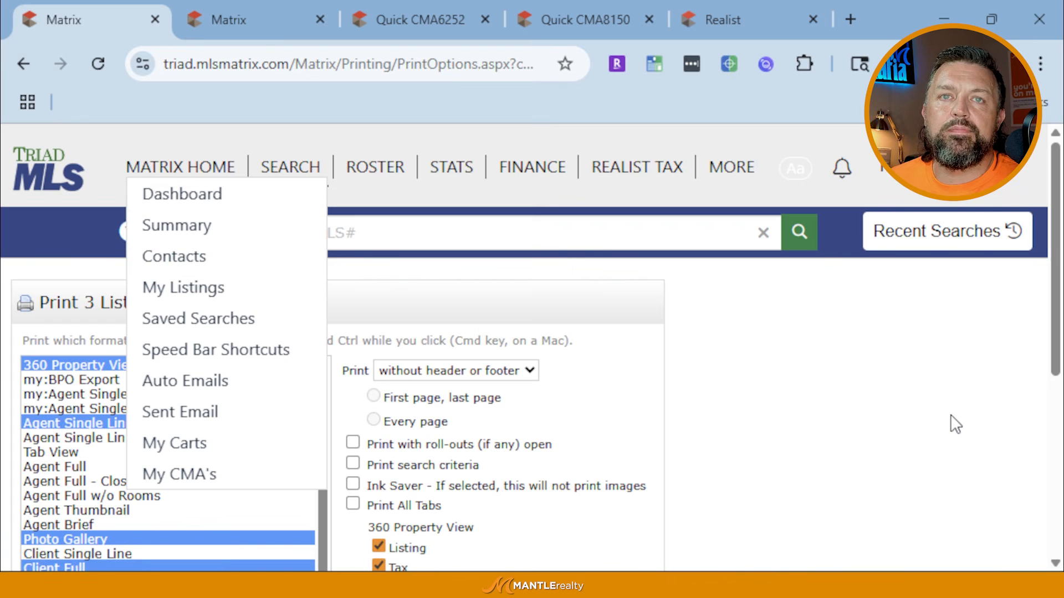
pyautogui.scroll(-10, 831, 443)
pyautogui.click(95, 431)
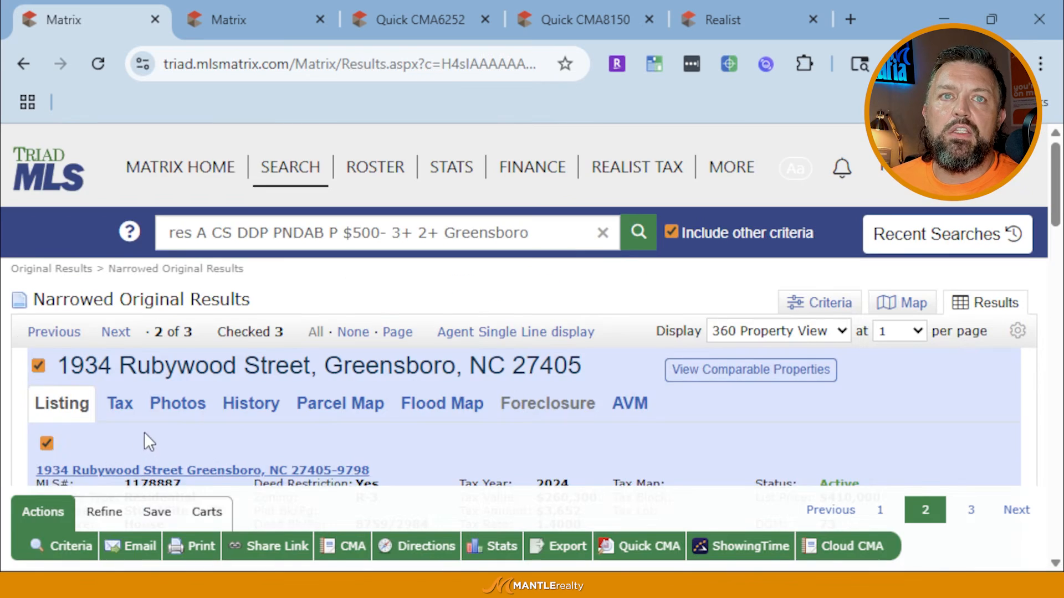
pyautogui.scroll(-2, 146, 435)
pyautogui.doubleClick(161, 380)
pyautogui.hotkey('ctrl', 'c')
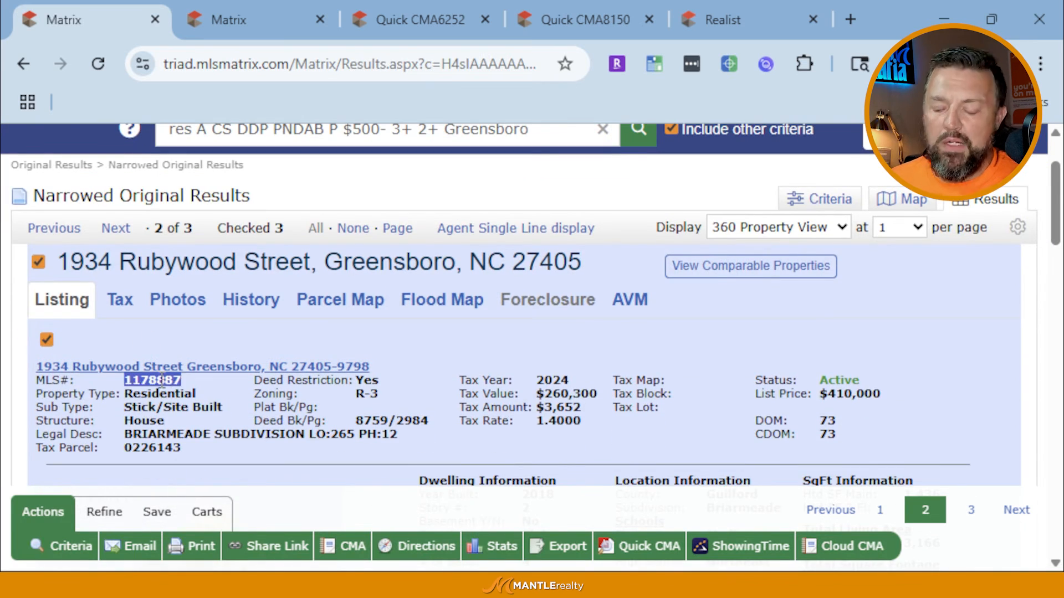
pyautogui.scroll(2, 142, 300)
pyautogui.click(293, 233)
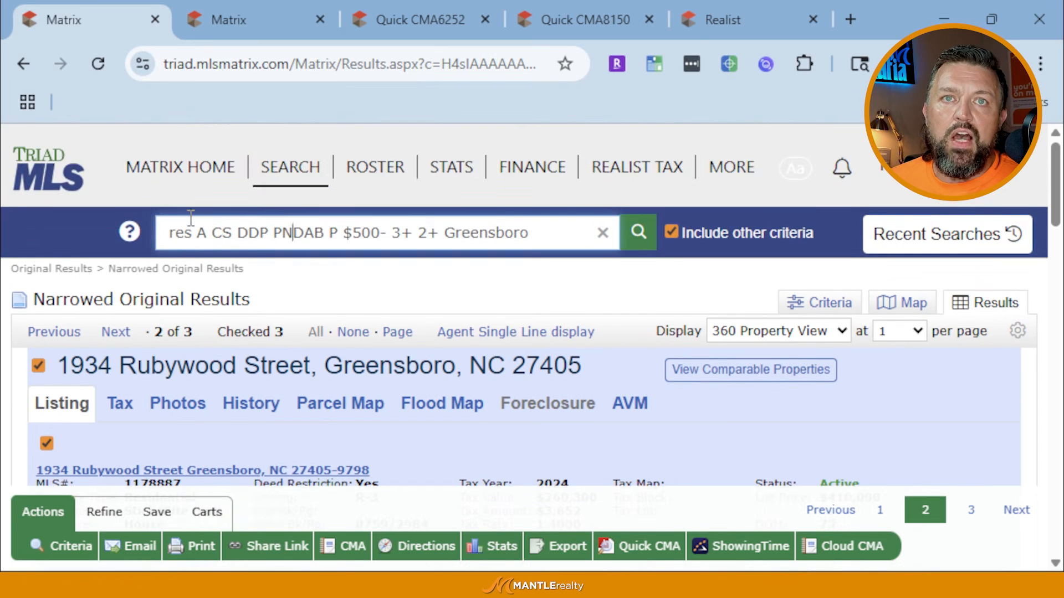
pyautogui.hotkey('ctrl', 'a')
pyautogui.hotkey('ctrl', 'v')
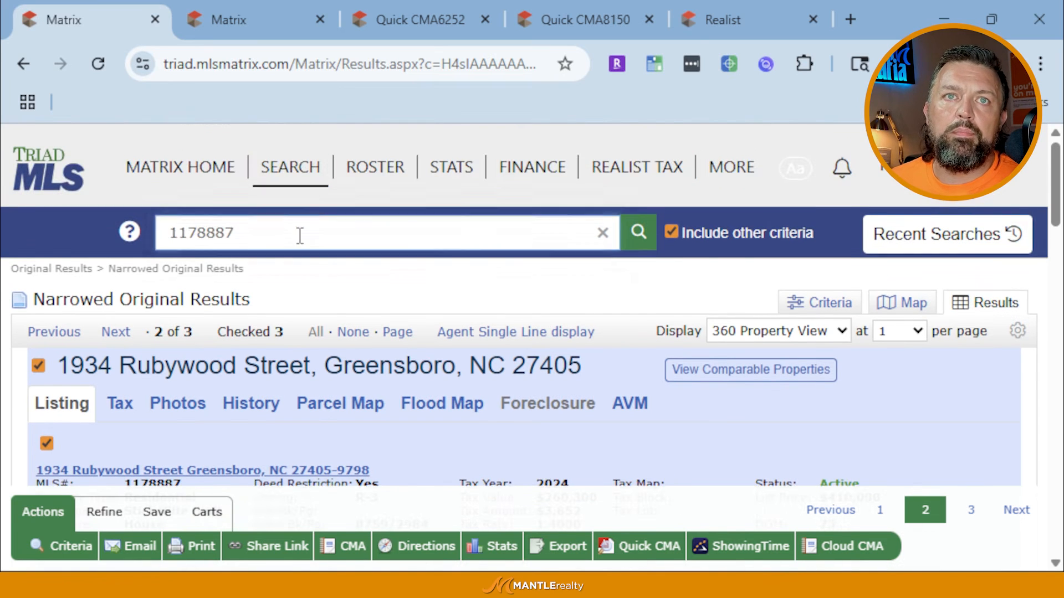
pyautogui.press('Return')
pyautogui.scroll(-3, 300, 235)
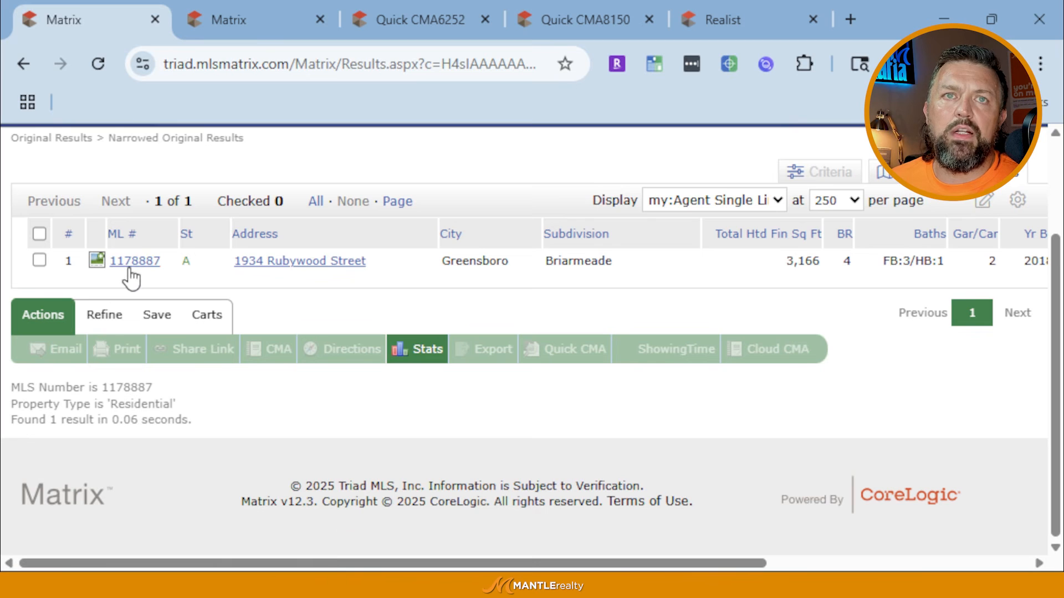
pyautogui.scroll(2, 131, 277)
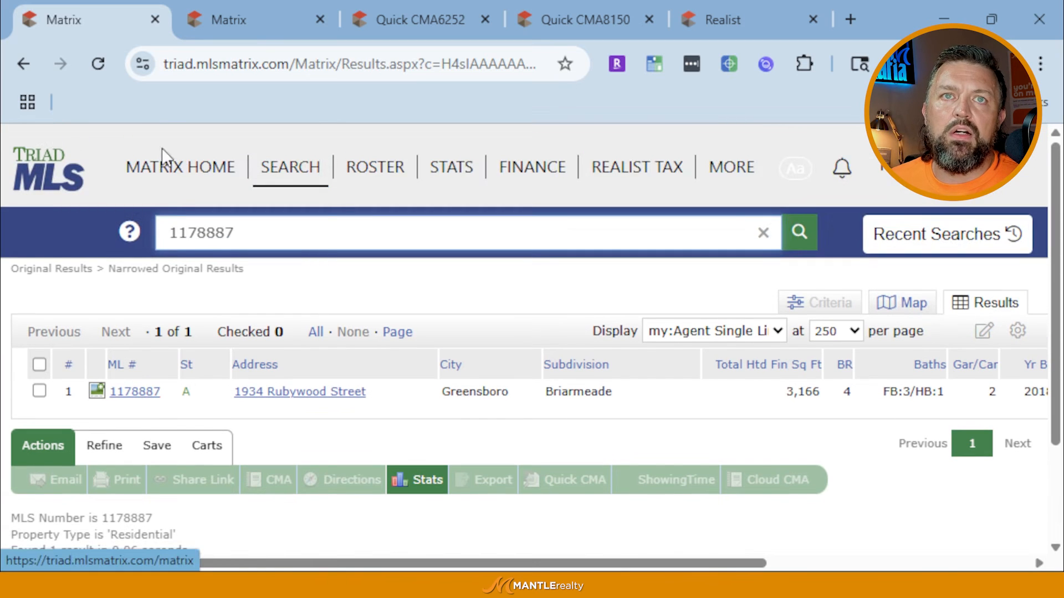
pyautogui.click(163, 166)
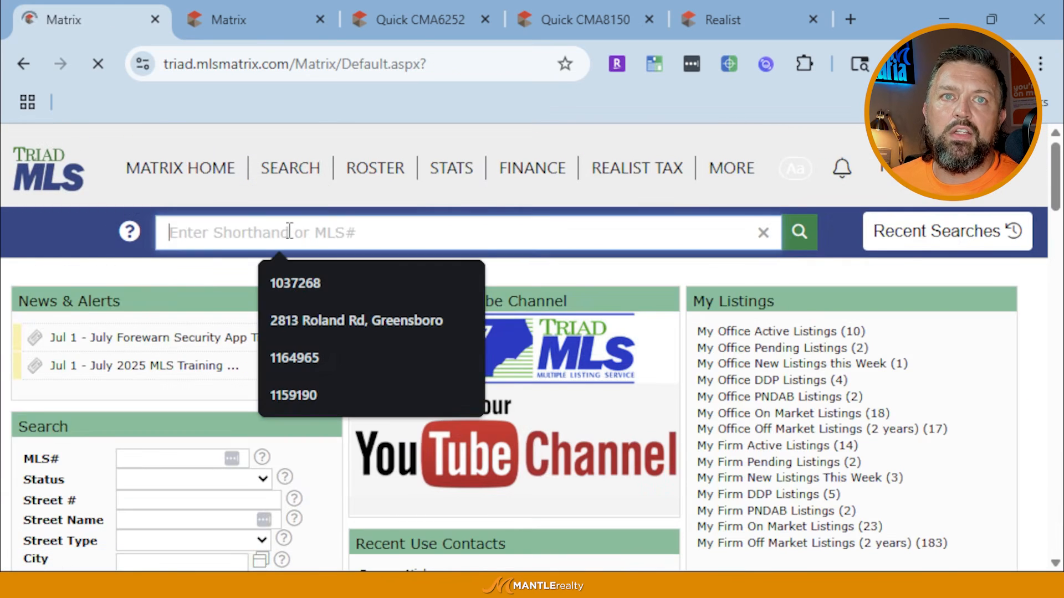
pyautogui.scroll(-2, 169, 488)
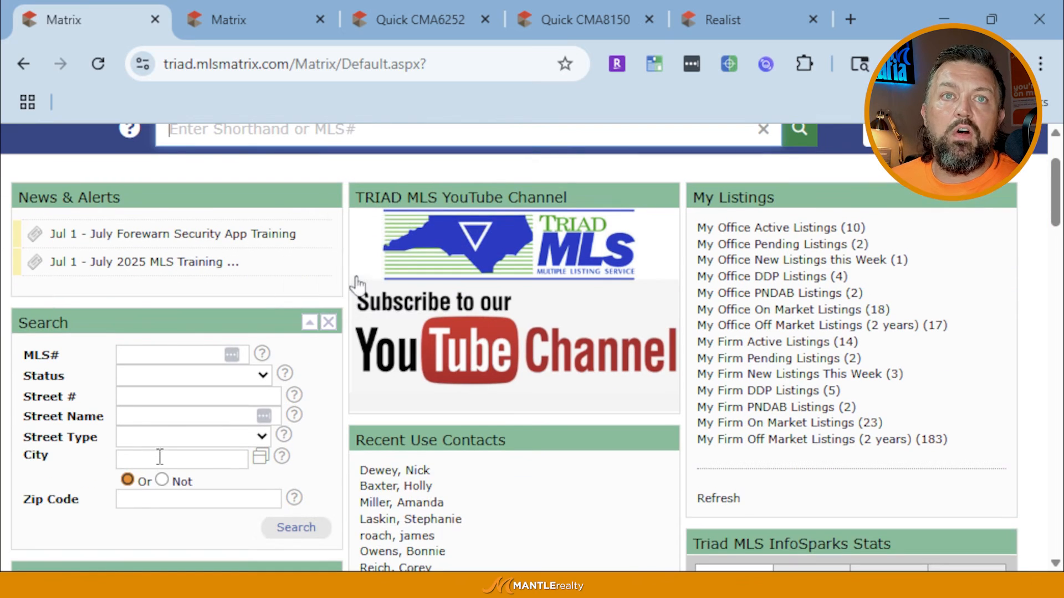
pyautogui.click(163, 398)
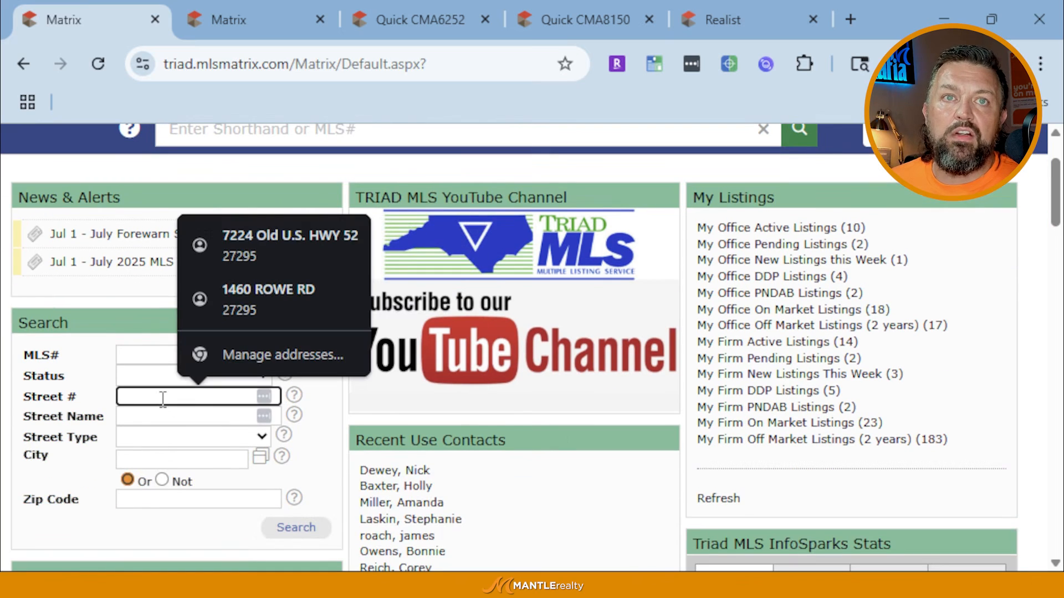
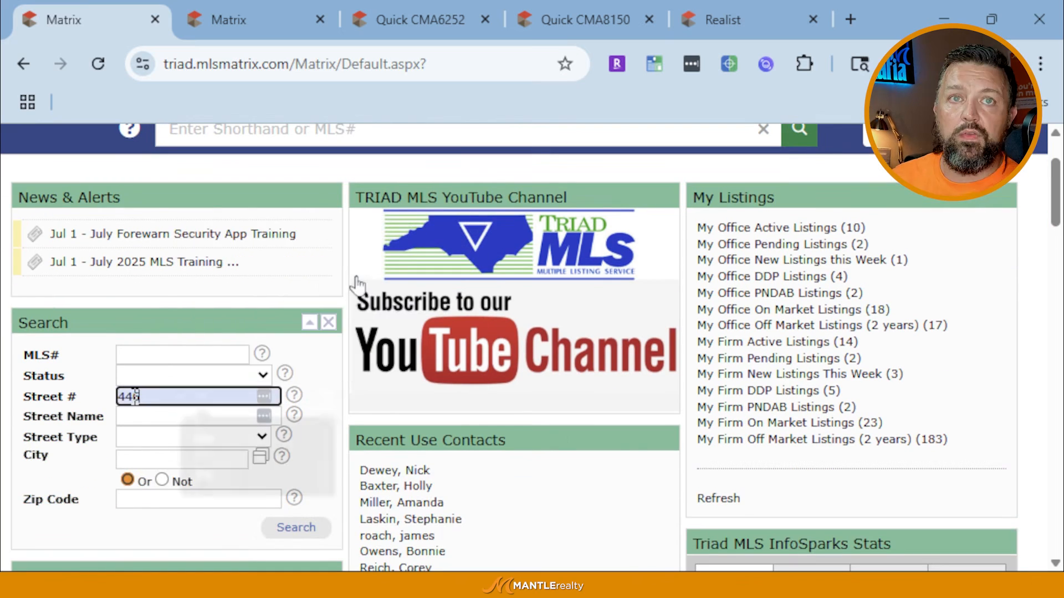
pyautogui.press('Tab')
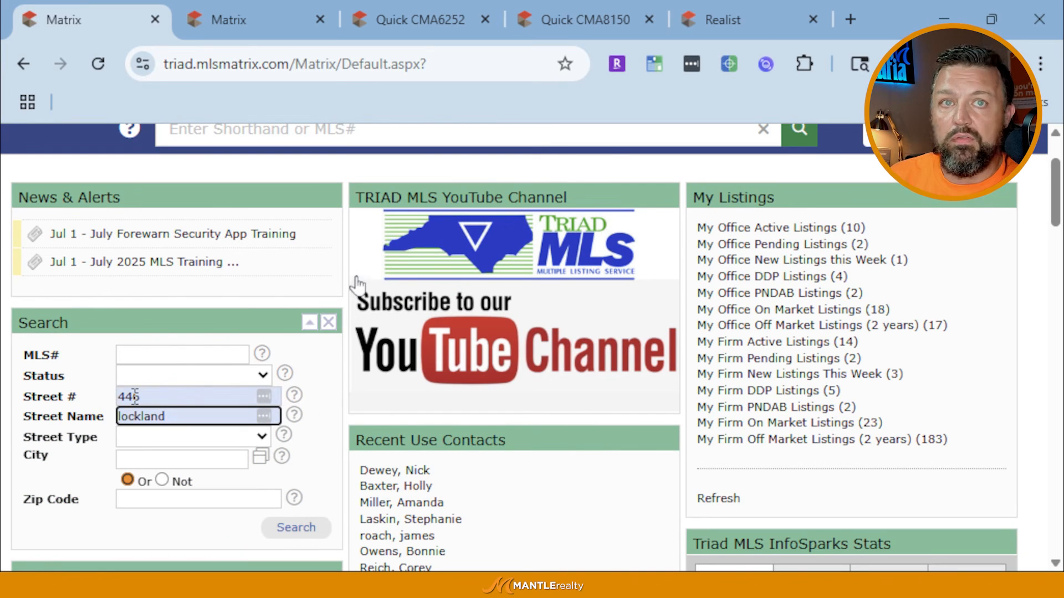
pyautogui.press('Return')
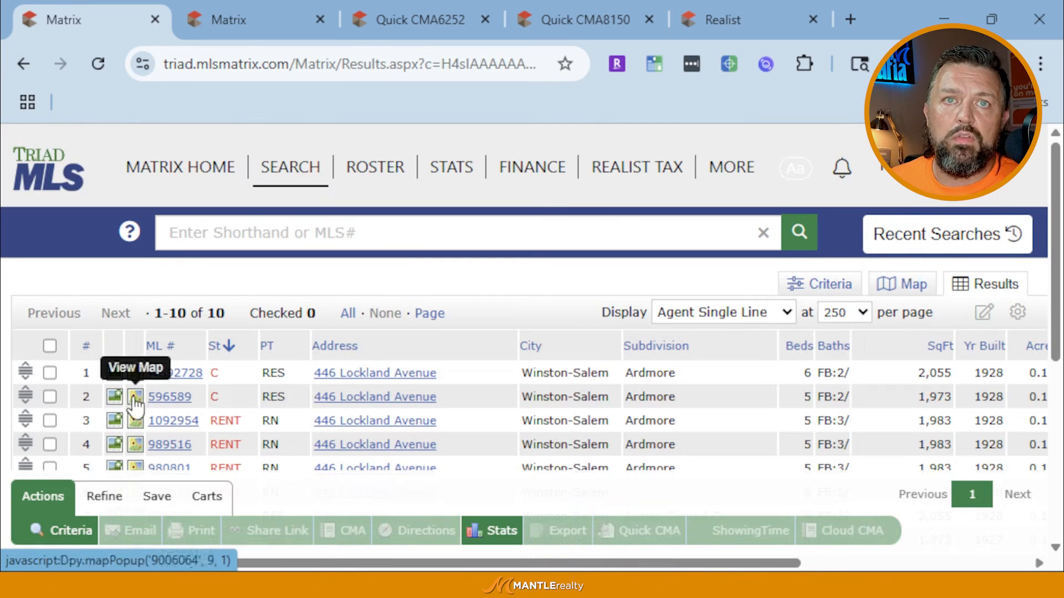
pyautogui.scroll(-2, 221, 410)
pyautogui.scroll(-3, 221, 411)
pyautogui.scroll(6, 177, 399)
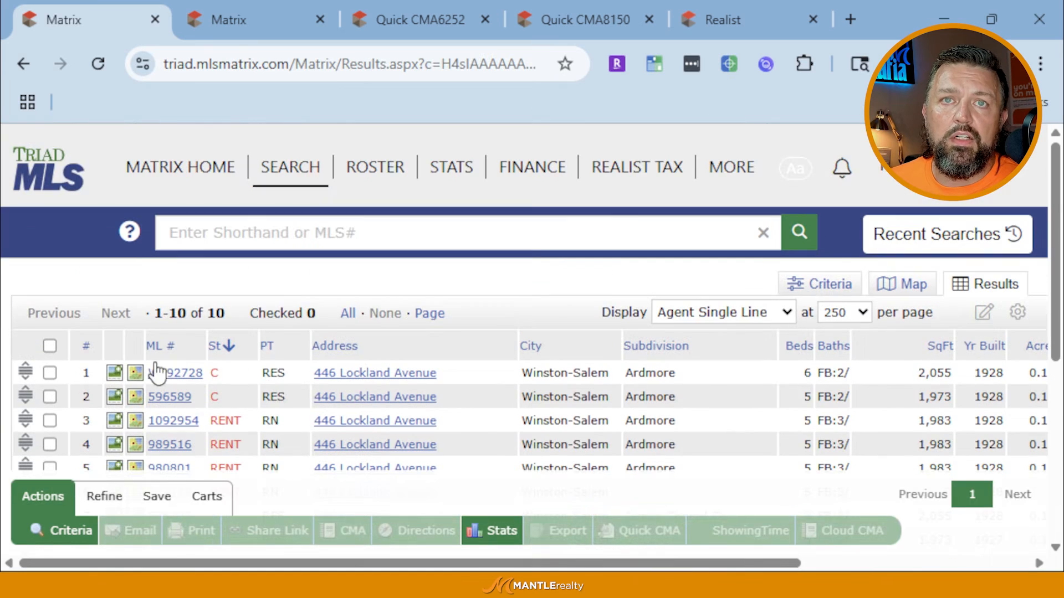
pyautogui.click(69, 177)
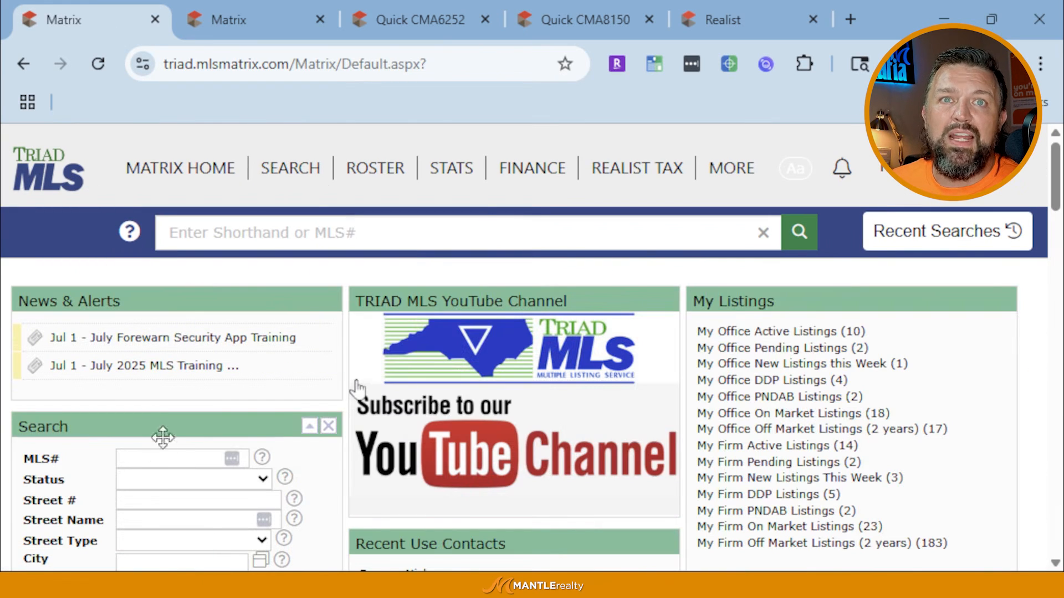
# Switch the InfoSparks Stats chart from Price to Supply, then to the DOM (days on market) view
pyautogui.moveTo(314, 425); pyautogui.dragTo(139, 438)
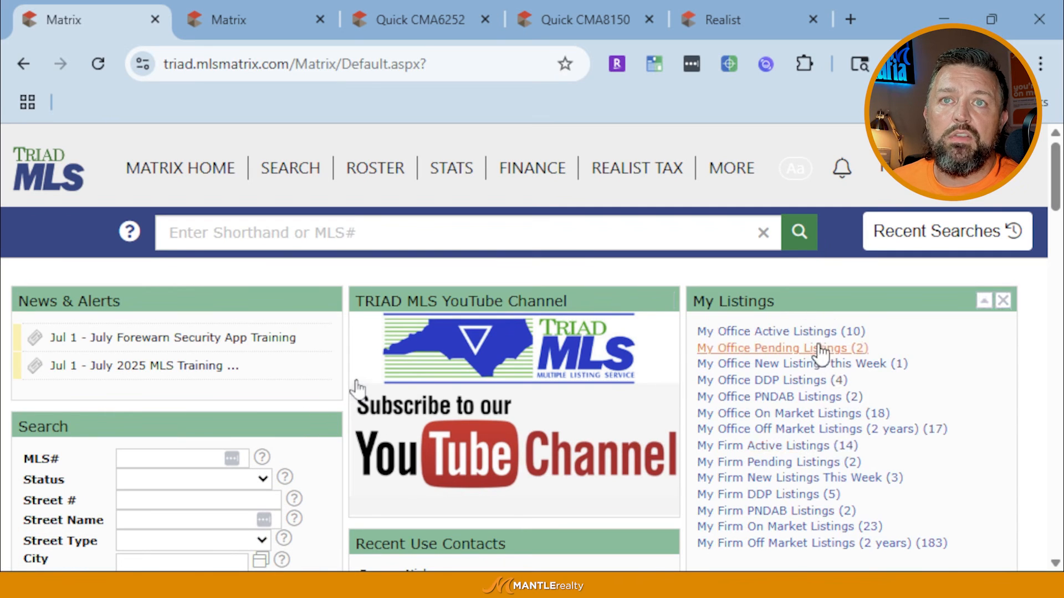
pyautogui.scroll(-3, 812, 382)
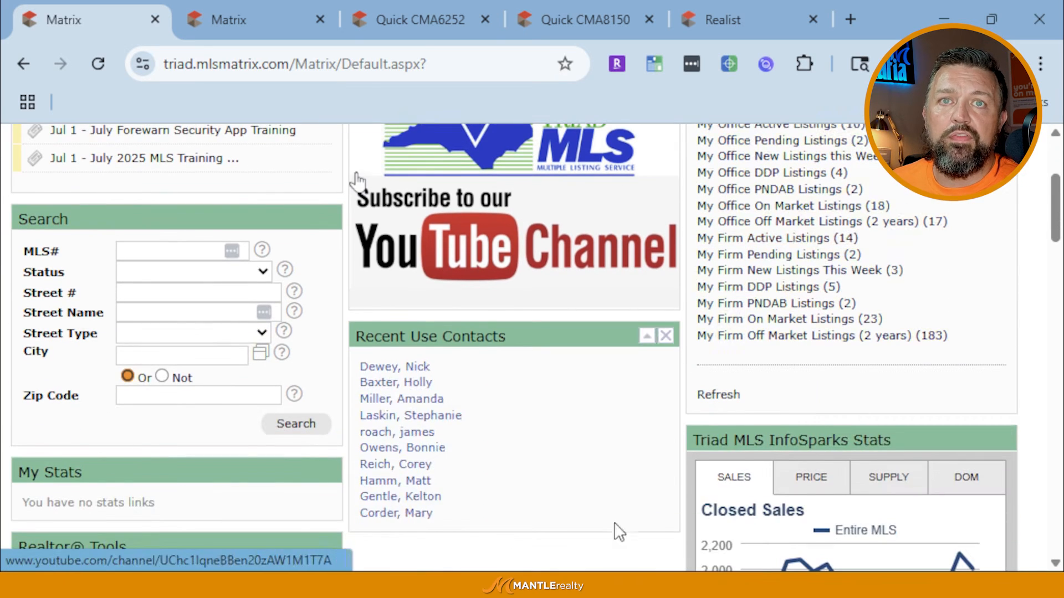
pyautogui.scroll(-3, 774, 304)
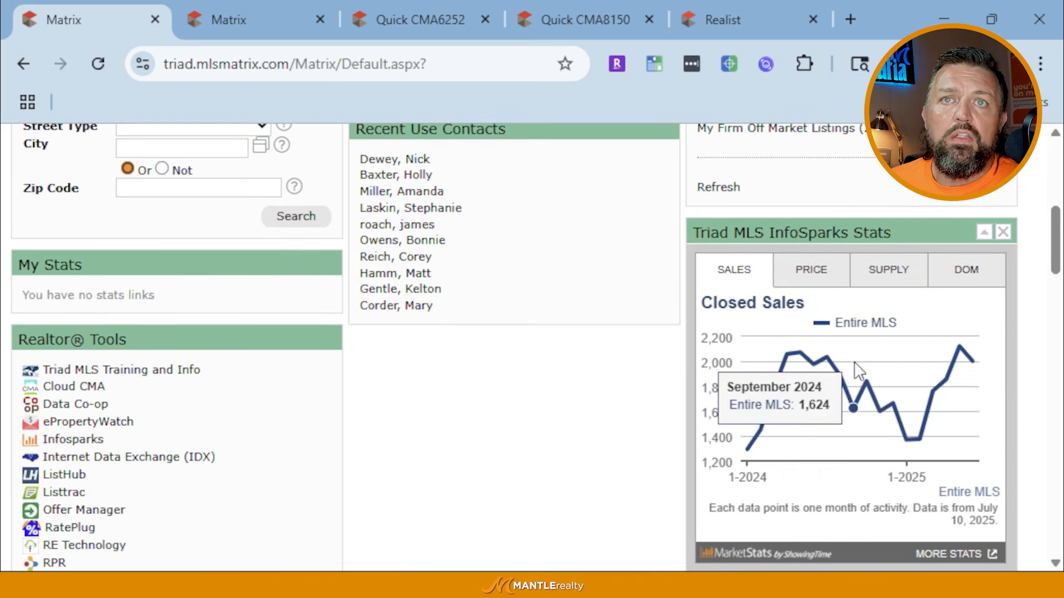
pyautogui.moveTo(812, 360)
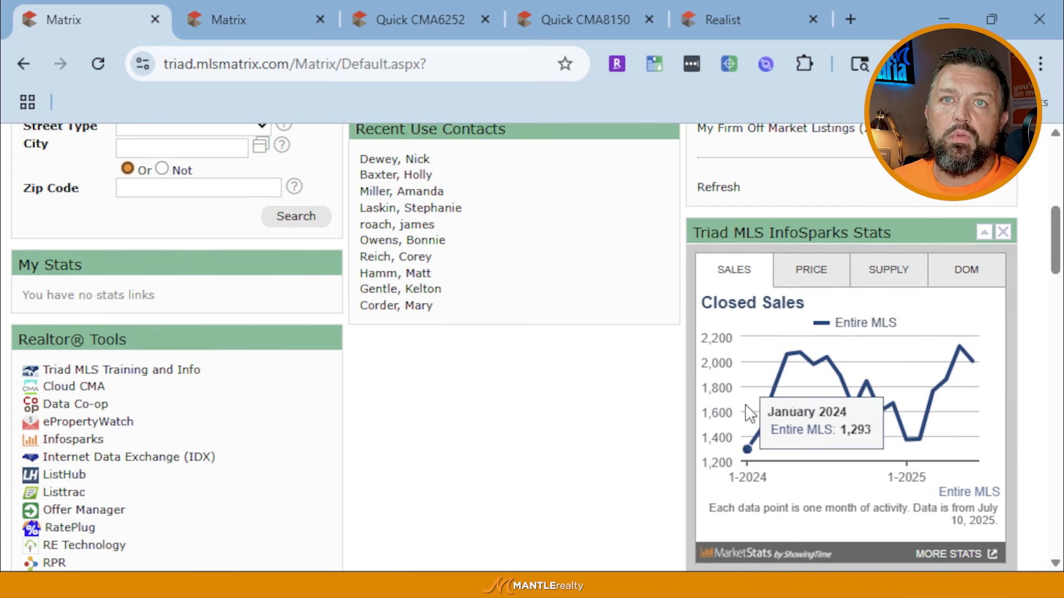
pyautogui.click(812, 273)
pyautogui.click(908, 274)
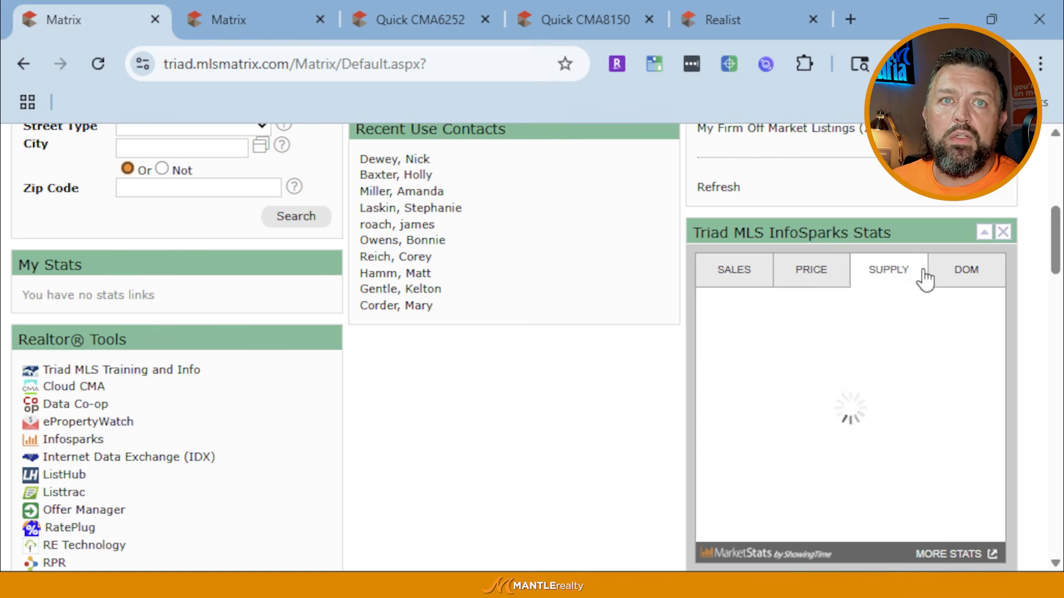
pyautogui.click(949, 272)
pyautogui.scroll(-4, 142, 423)
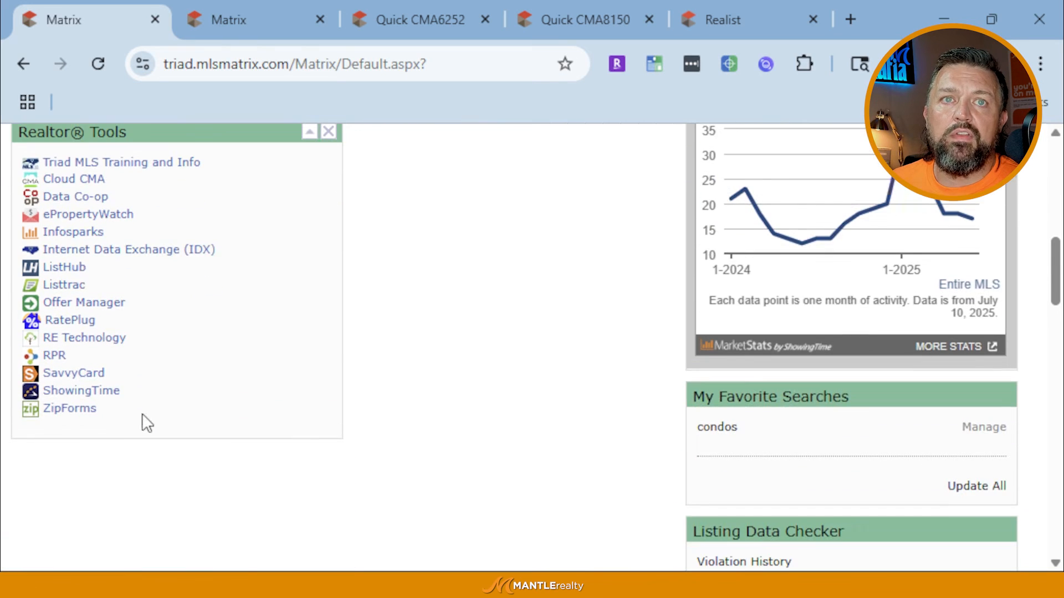
pyautogui.scroll(-6, 846, 432)
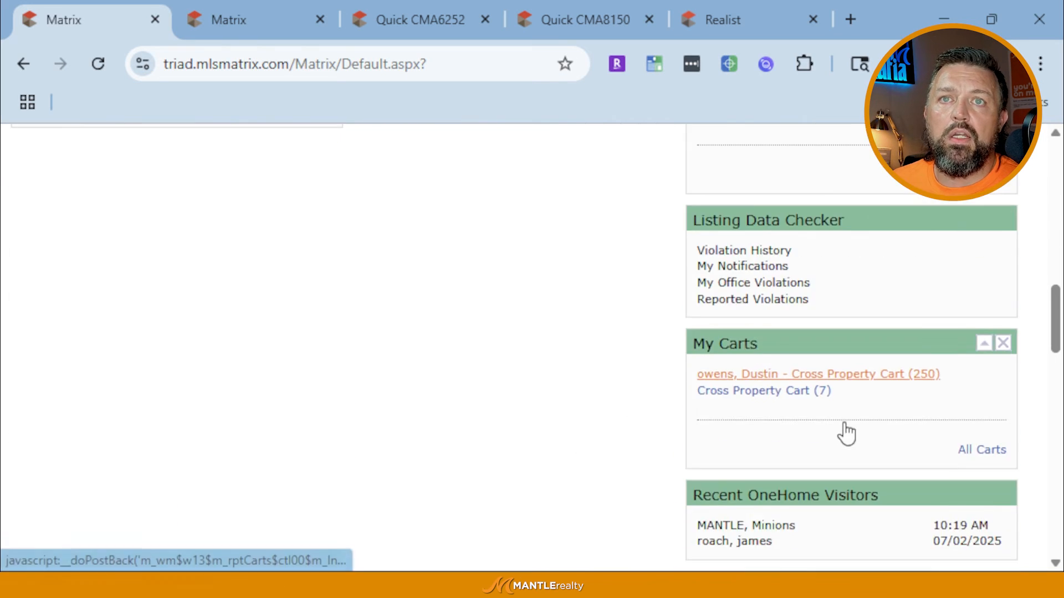
pyautogui.scroll(8, 873, 431)
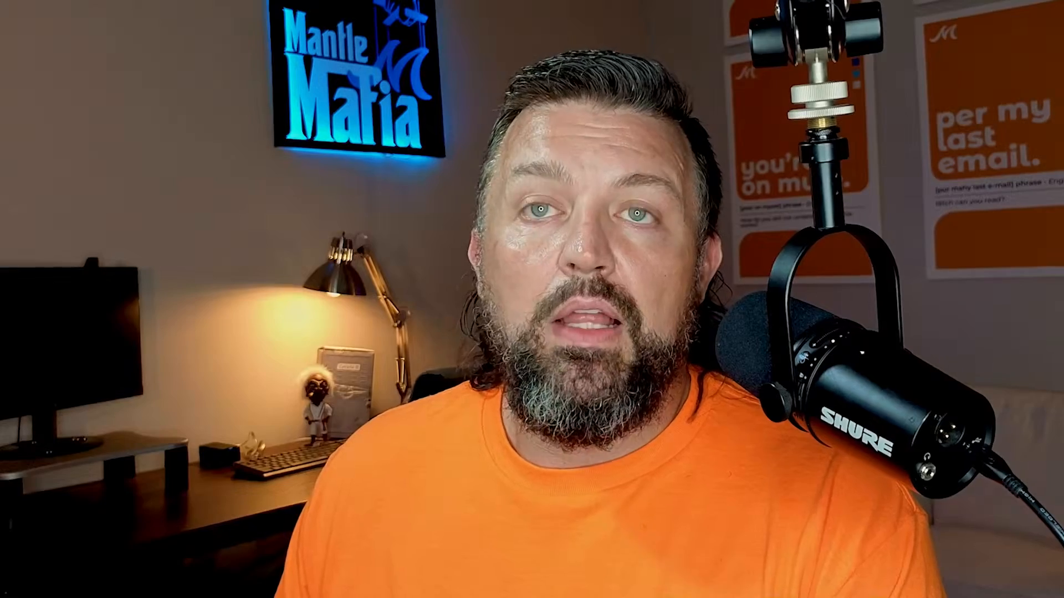